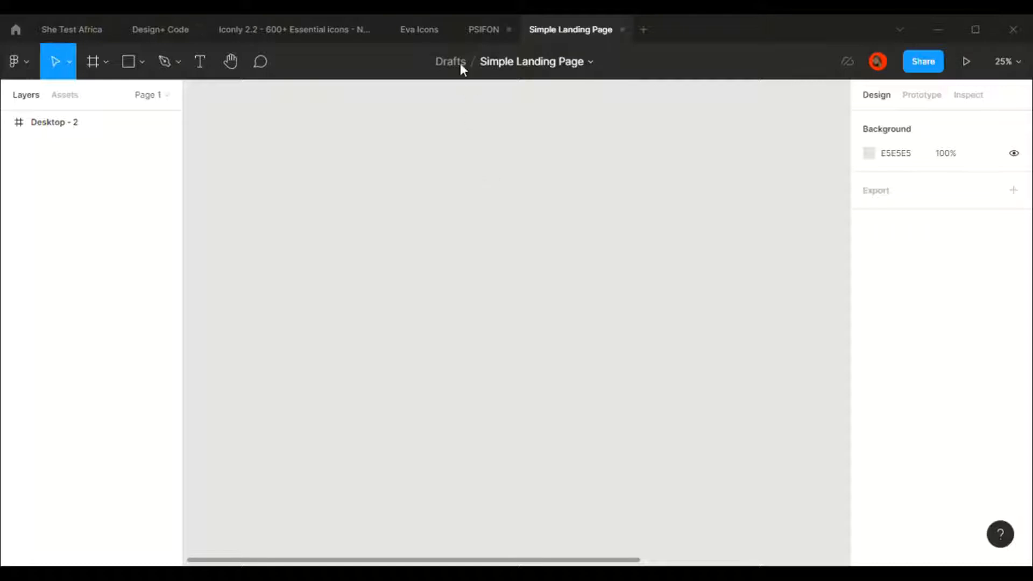
double_click(522, 62)
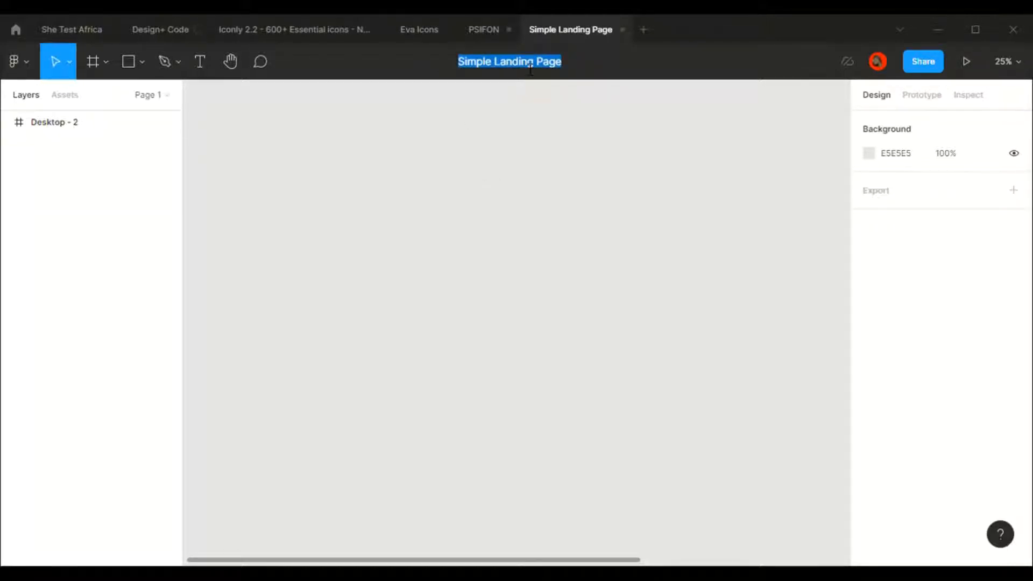
click(385, 127)
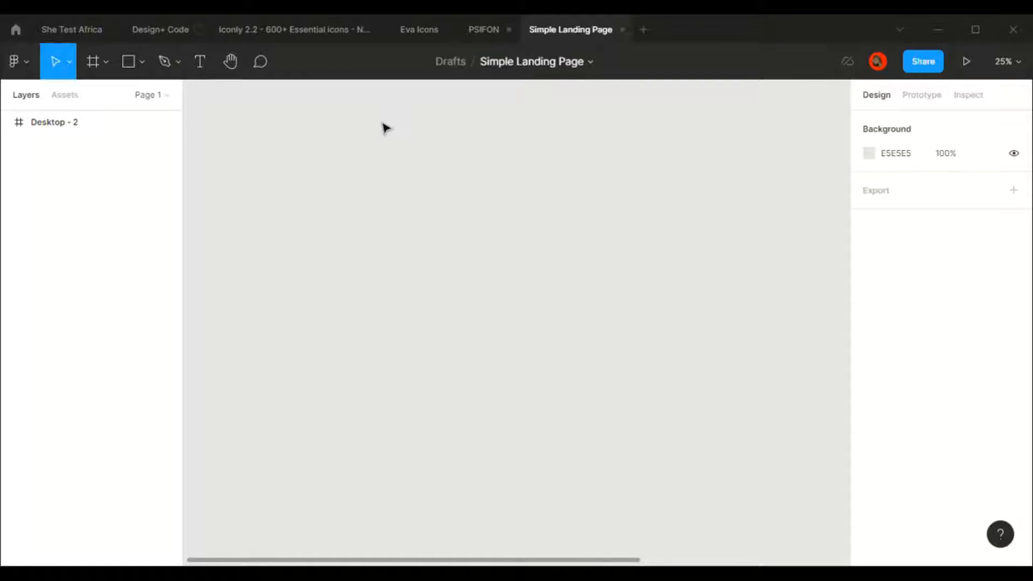
Step: Add a Desktop preset frame of 1440 × 1024 to the canvas and name it Home page
click(87, 64)
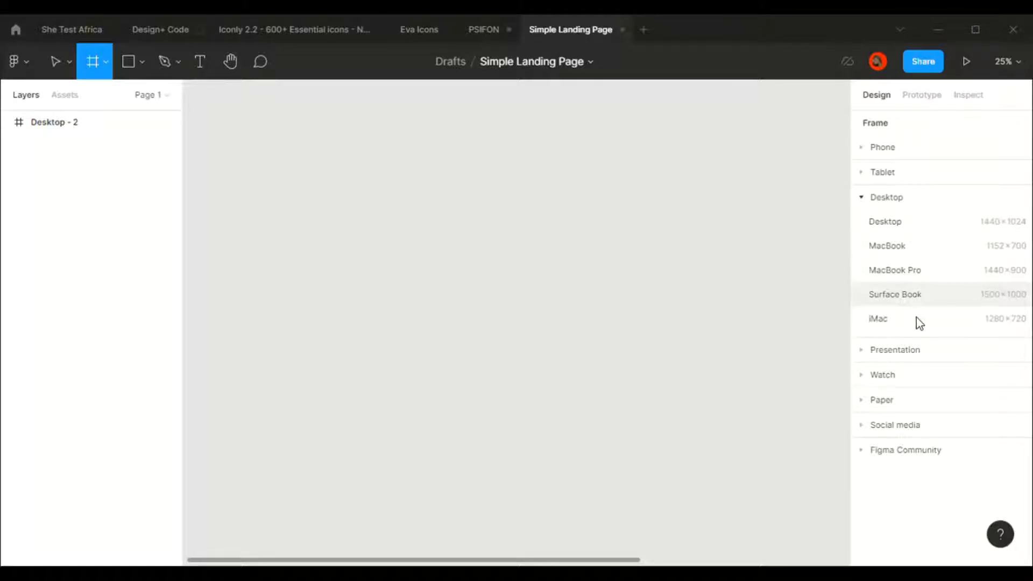
click(861, 149)
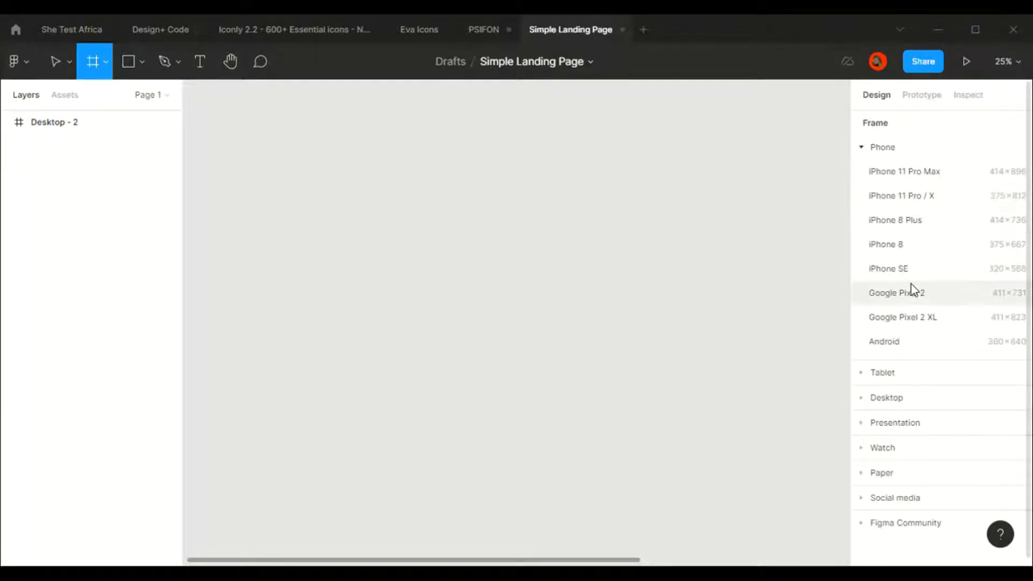
click(861, 147)
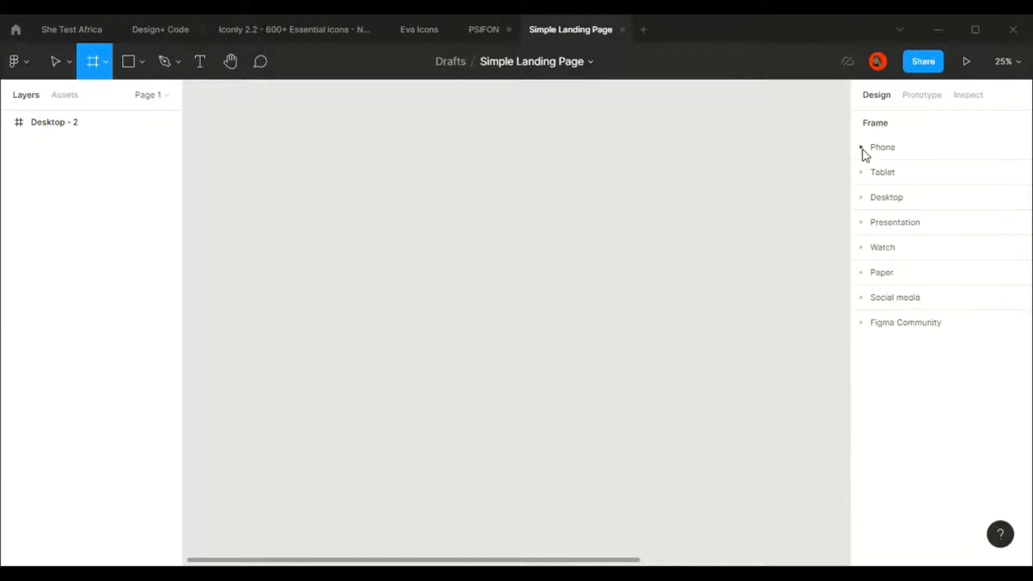
click(861, 197)
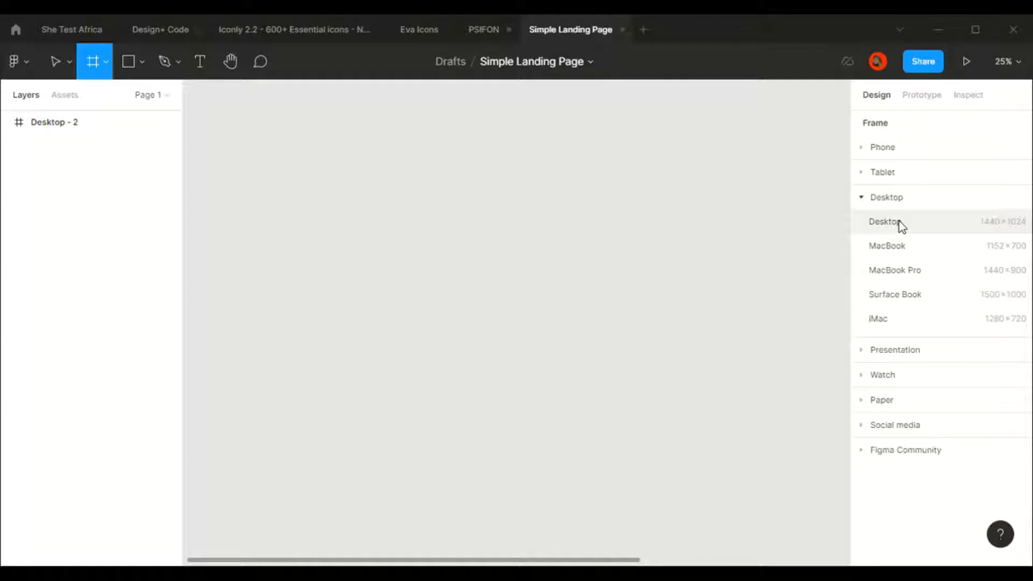
click(868, 230)
drag(491, 269, 505, 245)
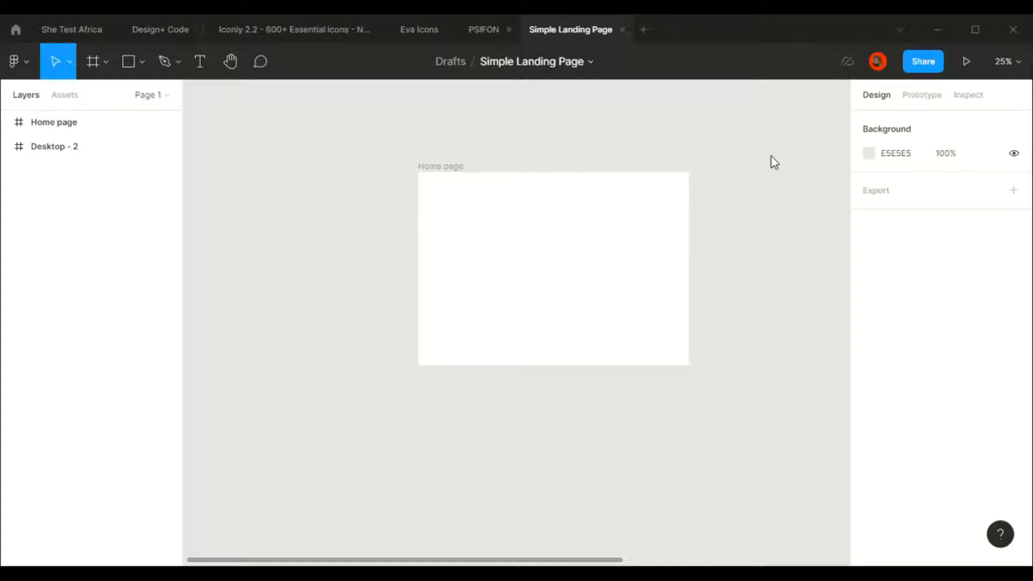
Step: Draw a full-width header rectangle of about 1440 × 148 along the top edge of the Home page frame
click(1015, 72)
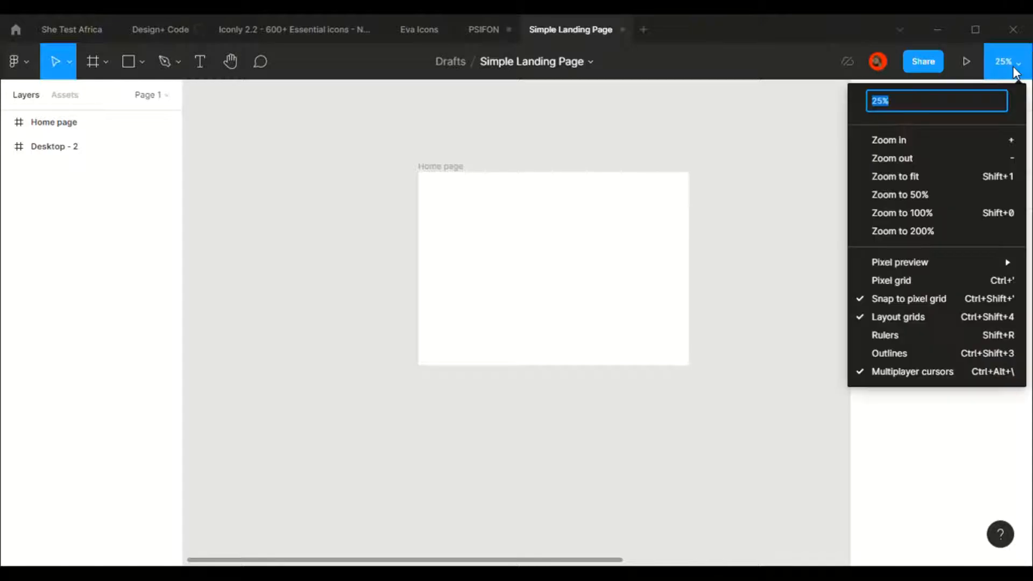
click(947, 204)
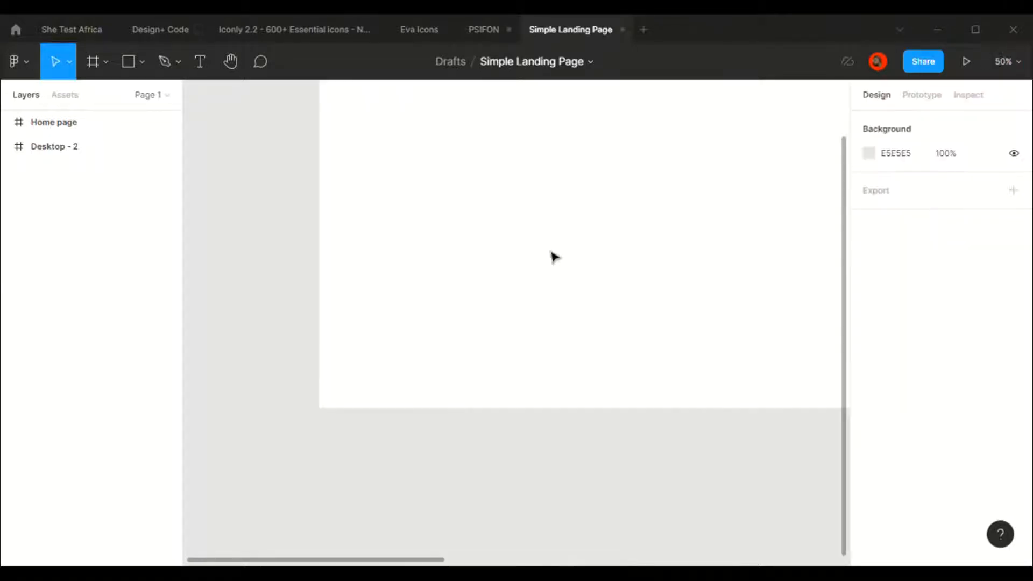
scroll(555, 257, up, 3)
scroll(555, 257, right, 1)
scroll(554, 257, down, 1)
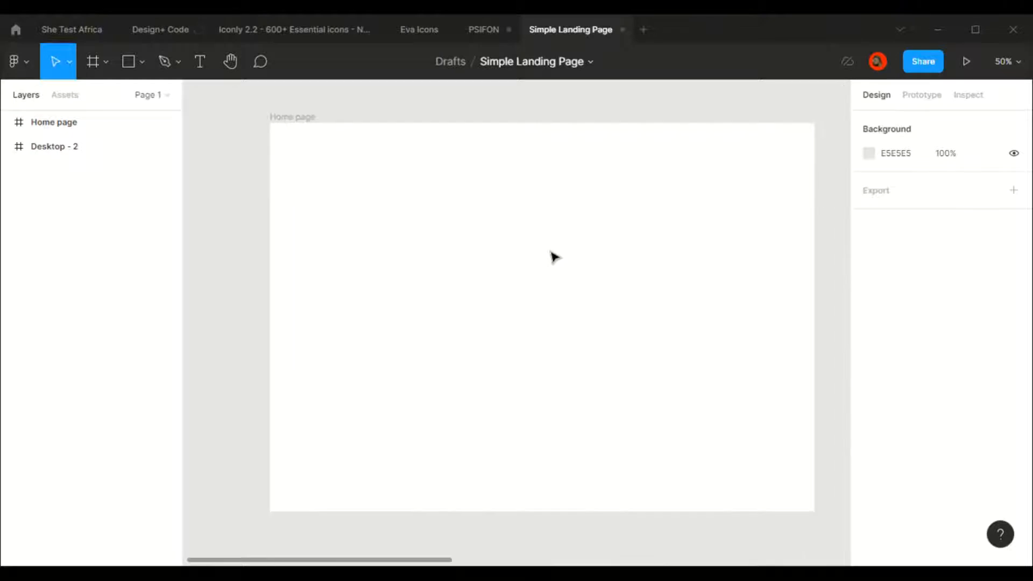
scroll(554, 257, left, 1)
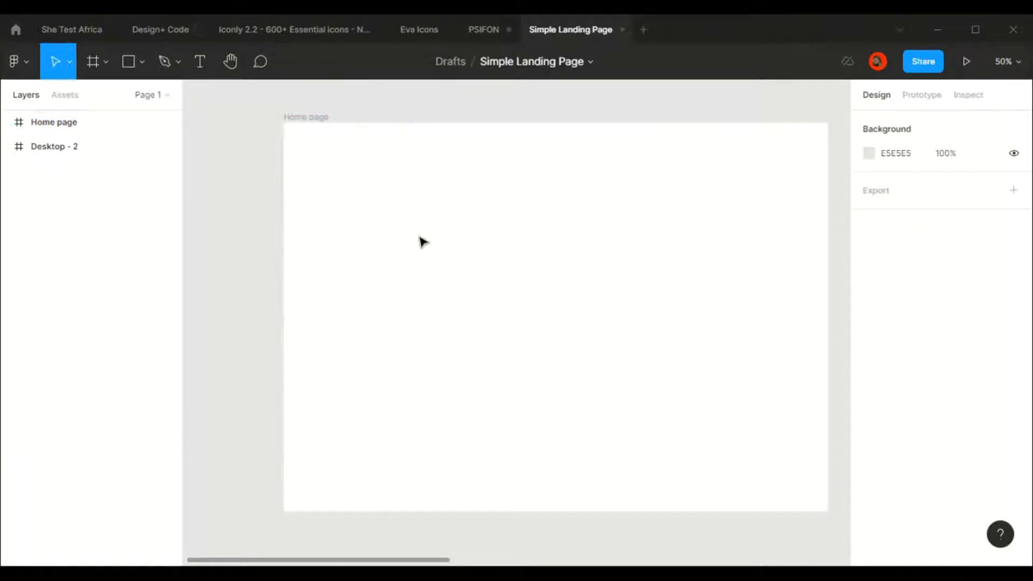
click(128, 63)
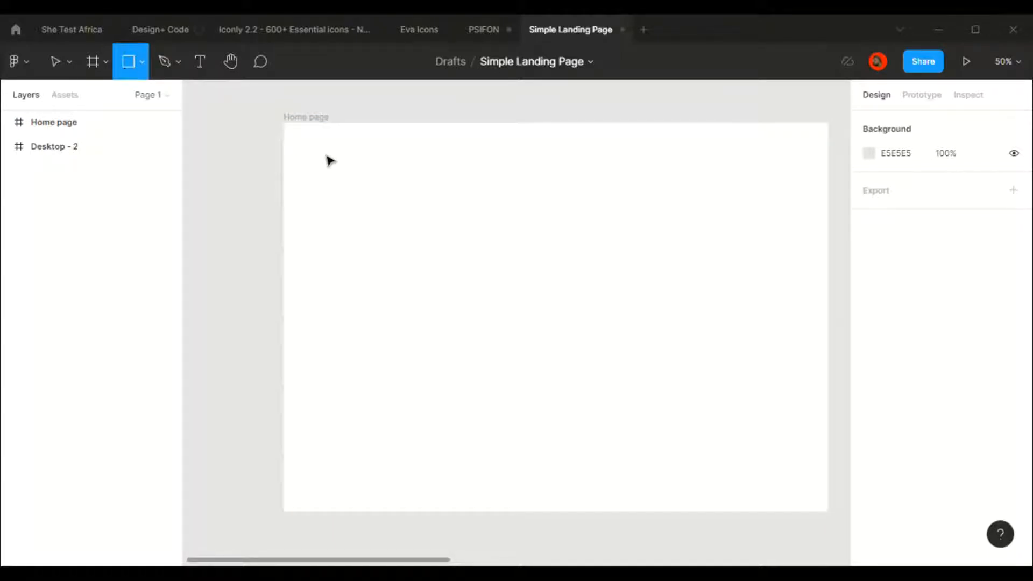
mouse_move(293, 138)
mouse_down()
mouse_move(479, 138)
mouse_move(752, 164)
mouse_move(838, 178)
mouse_move(831, 182)
mouse_up()
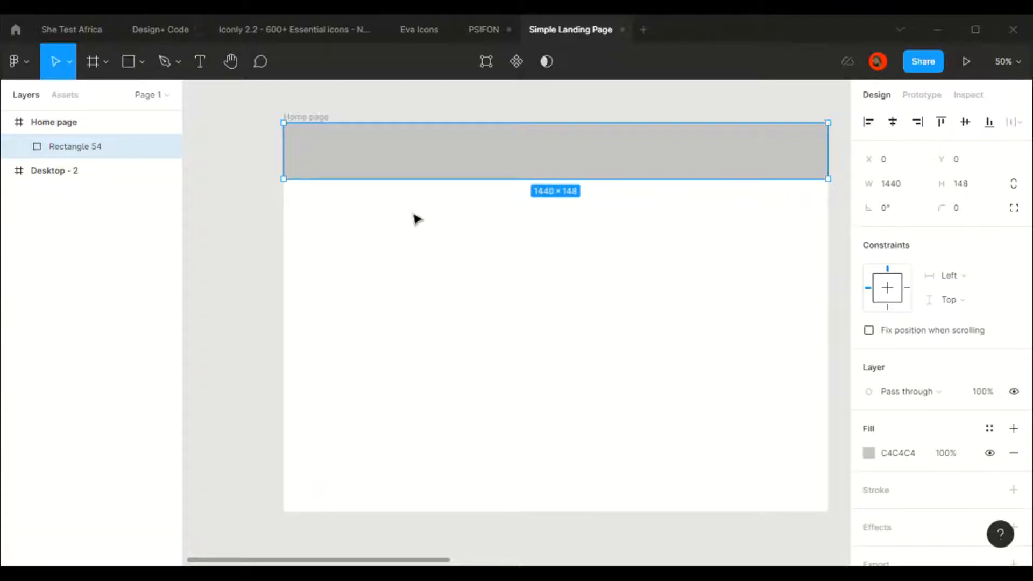
click(246, 225)
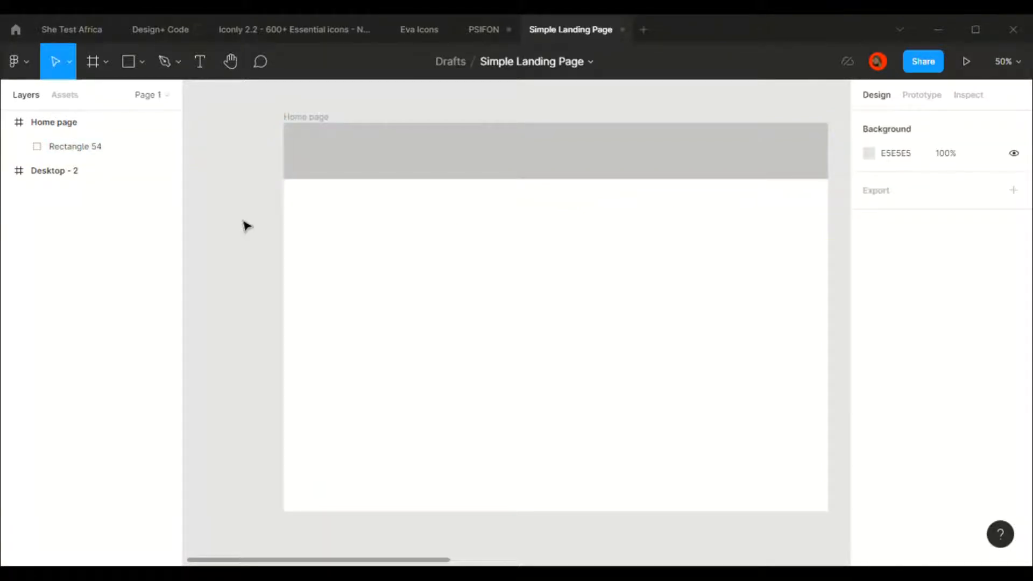
Step: Place a 100 × 100 circle on the empty canvas beside the Home page frame and duplicate it diagonally so the two overlap
scroll(246, 226, left, 1)
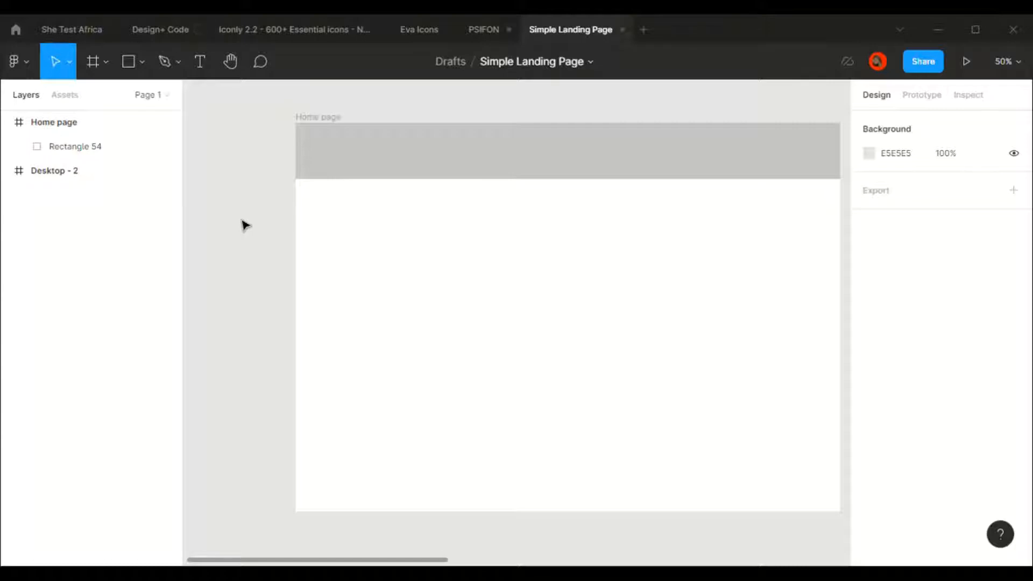
click(143, 63)
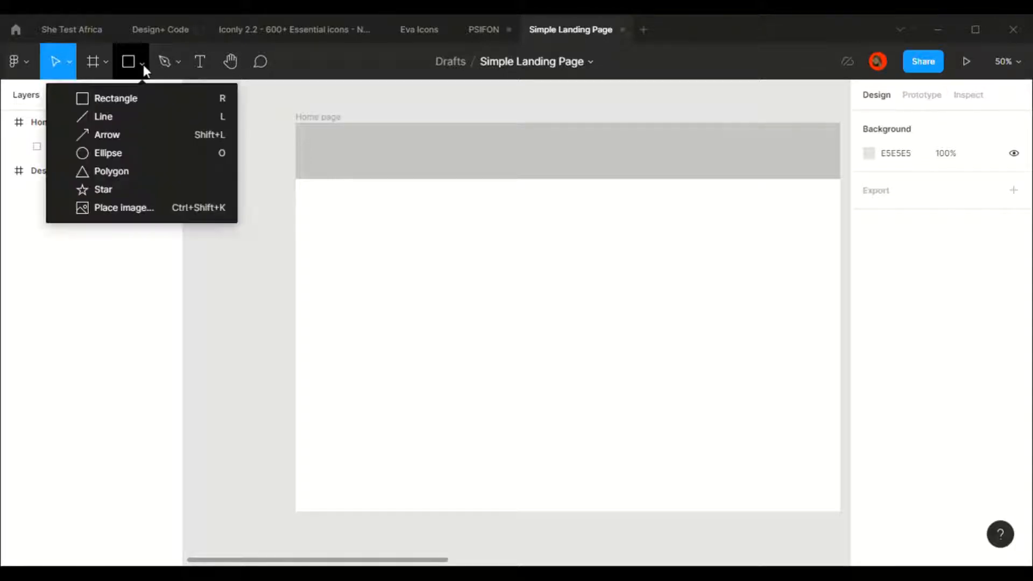
click(158, 153)
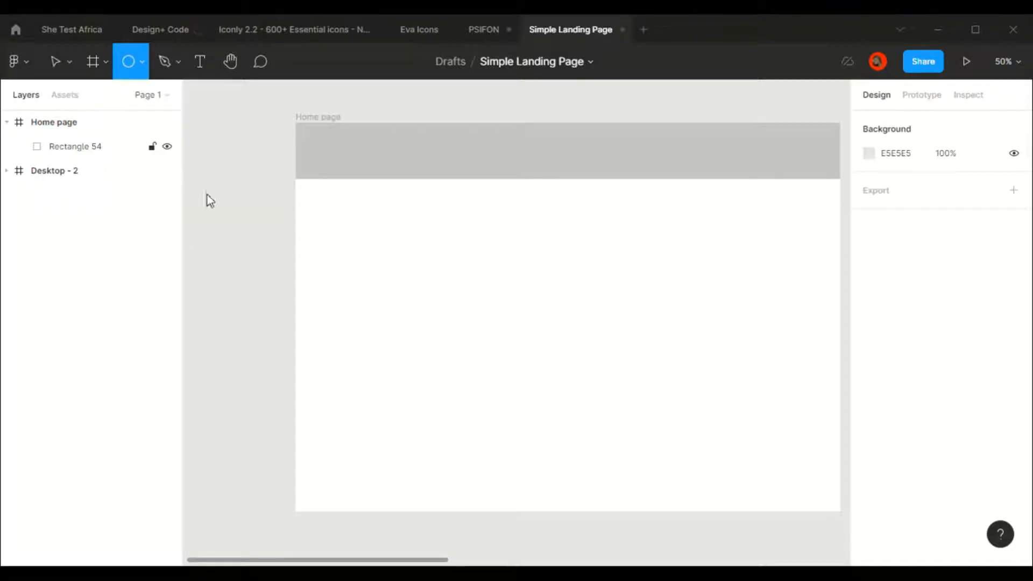
click(234, 219)
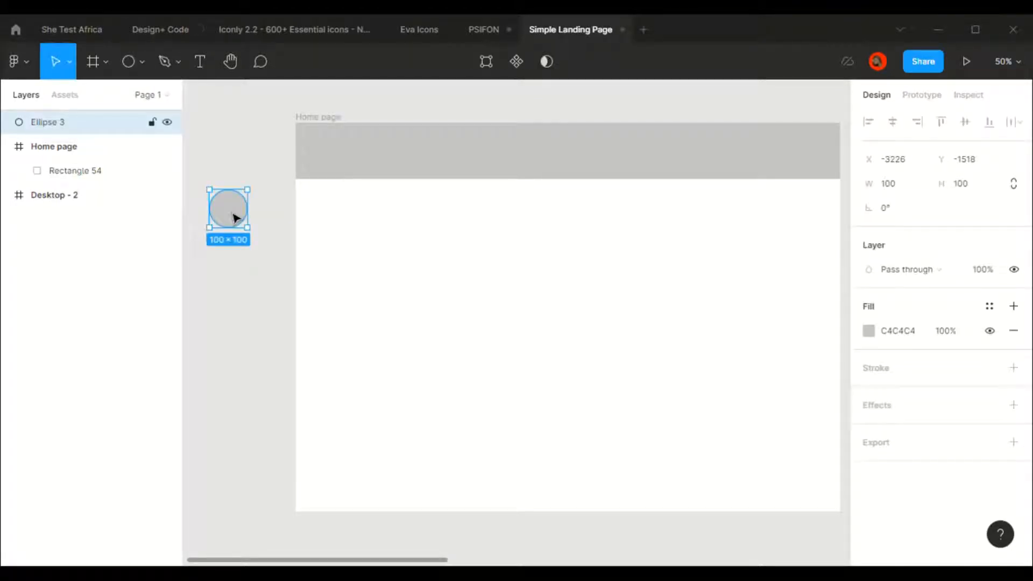
key(ctrl+d)
drag(235, 222, 246, 235)
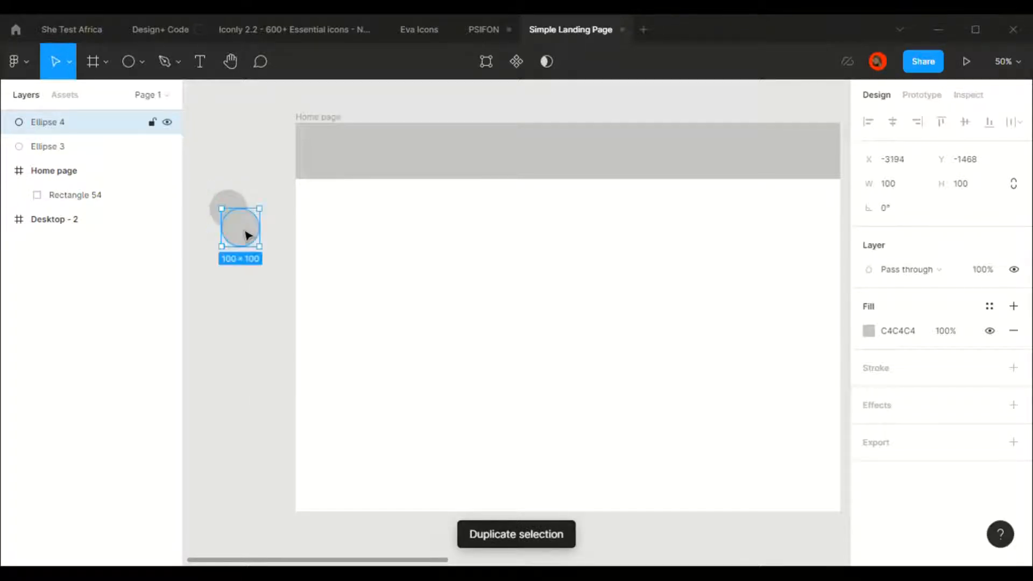
Step: Group the two overlapping circles
click(232, 206)
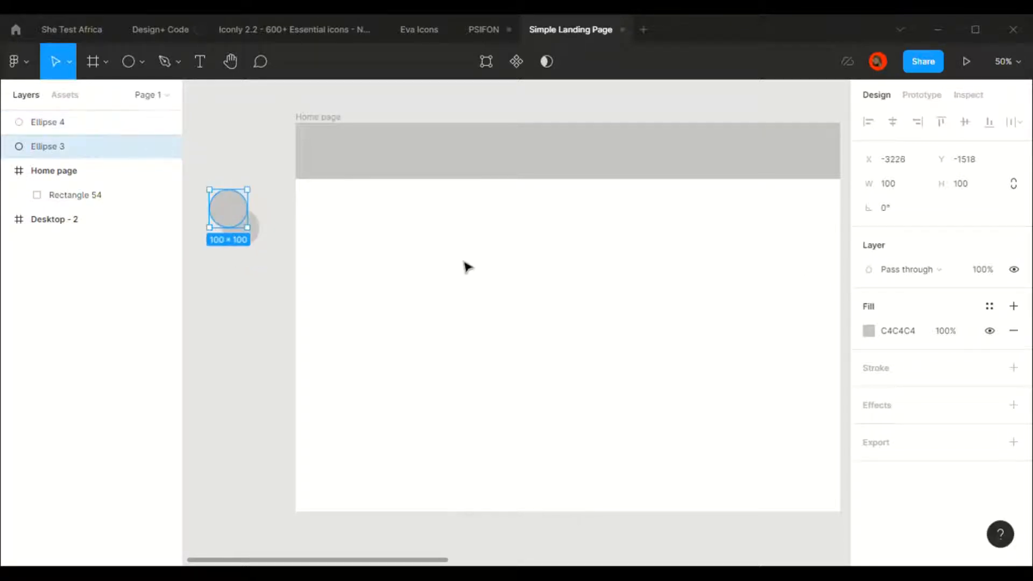
shift+click(267, 238)
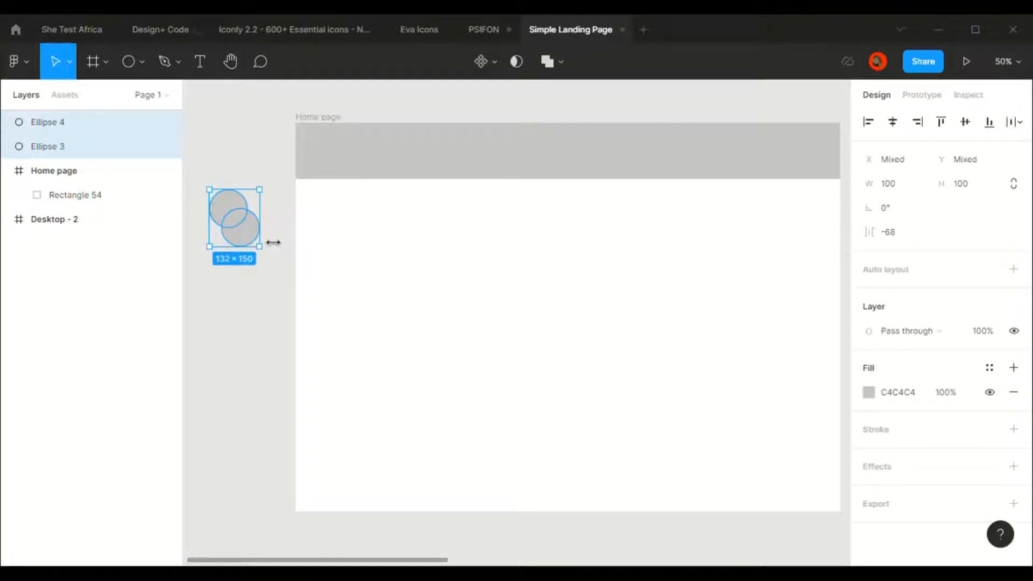
key(ctrl+g)
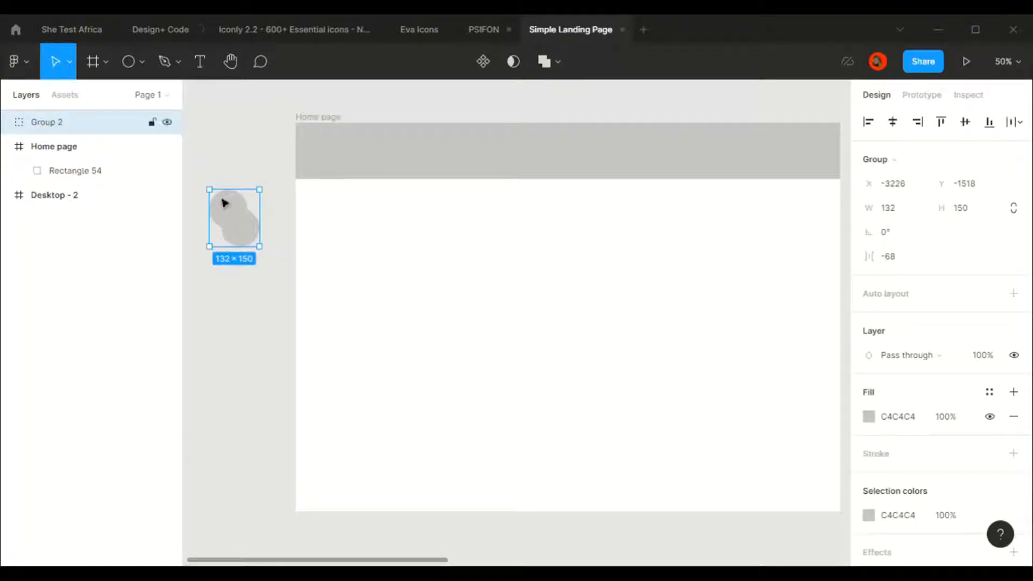
Step: Fill the upper circle in the group with the green document color 31A05E
double_click(229, 208)
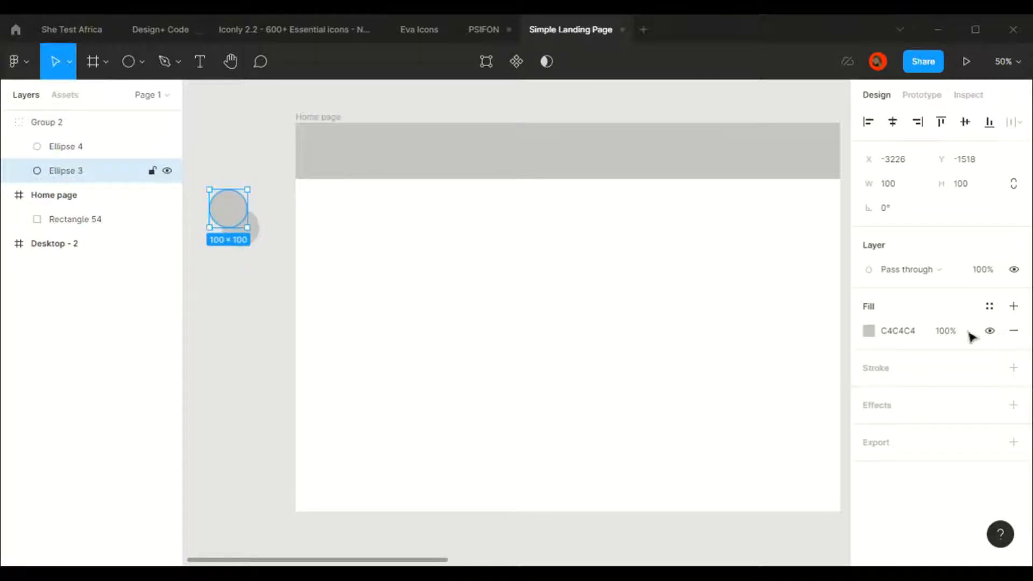
key(Return)
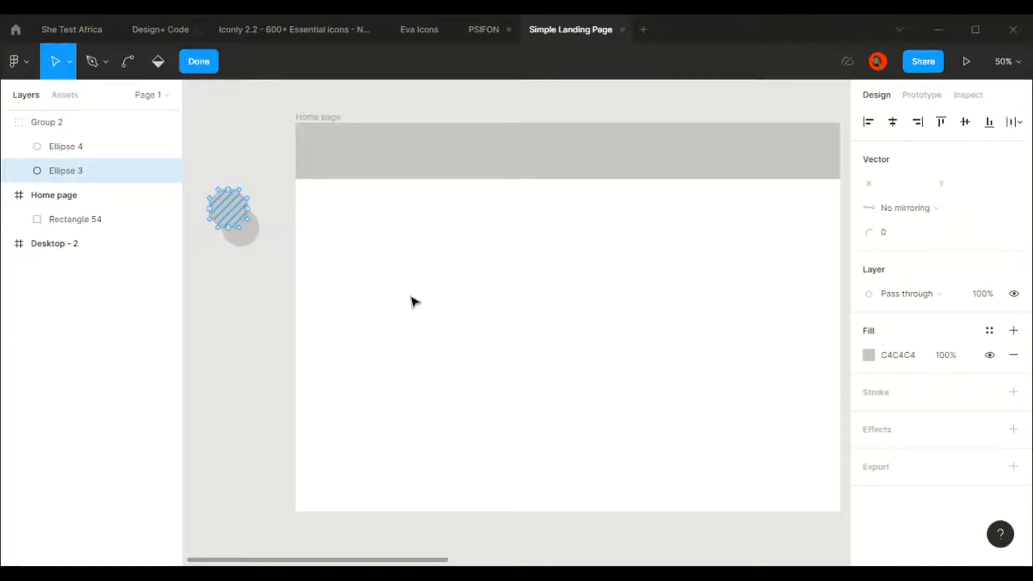
key(Escape)
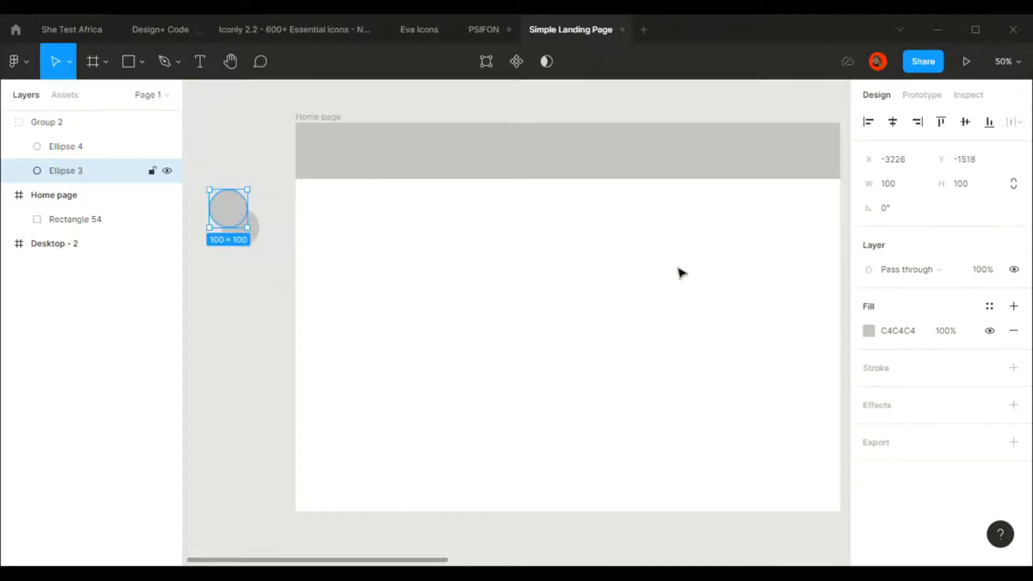
click(868, 330)
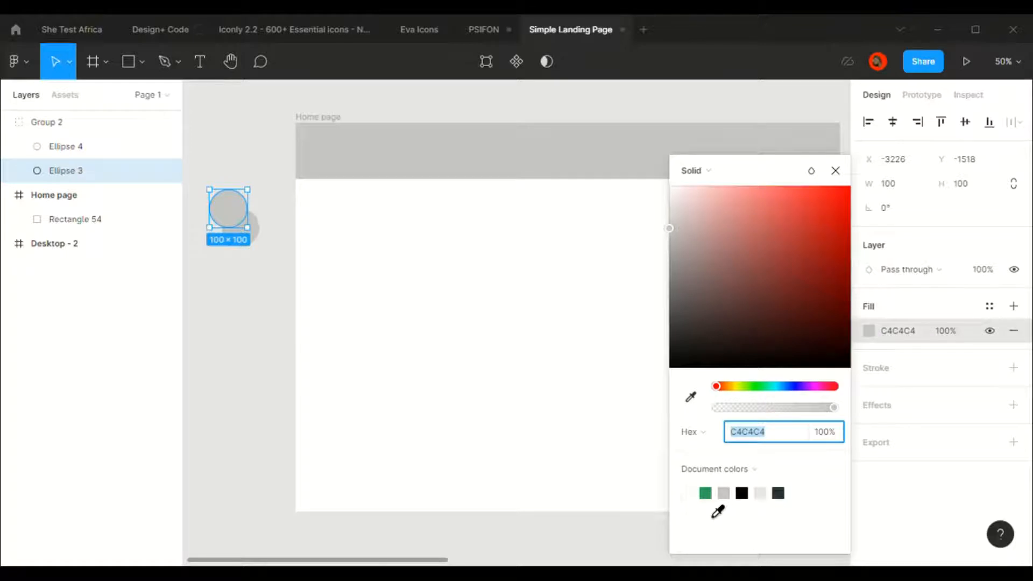
click(704, 492)
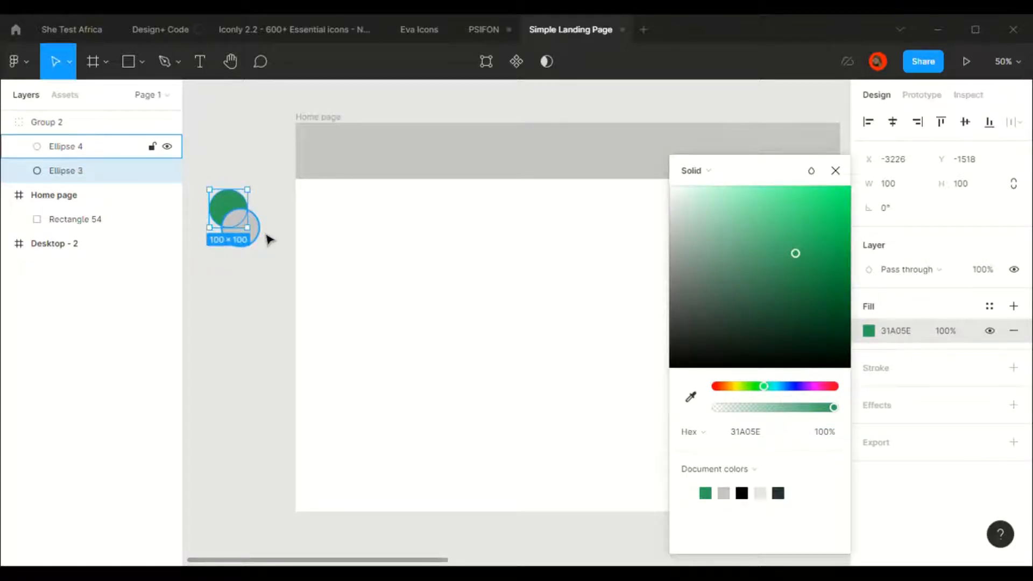
Step: Fill the lower circle in the group with white, FFFFFF
click(266, 235)
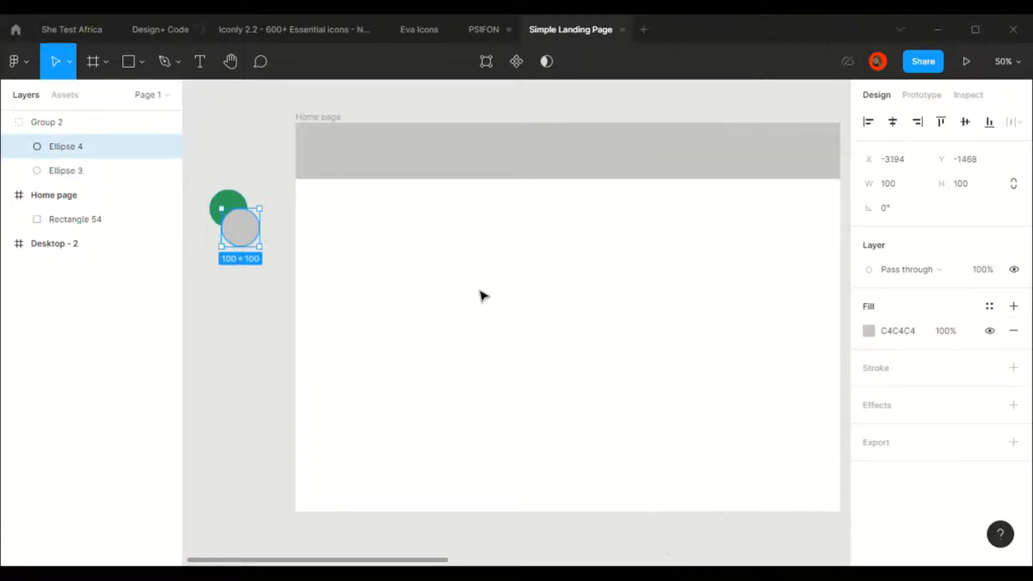
click(870, 331)
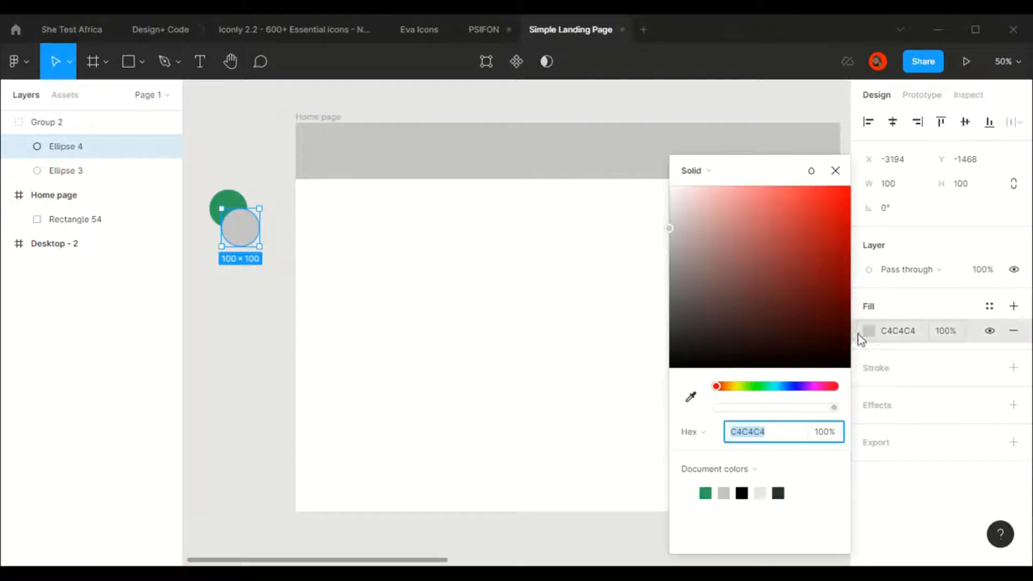
click(693, 512)
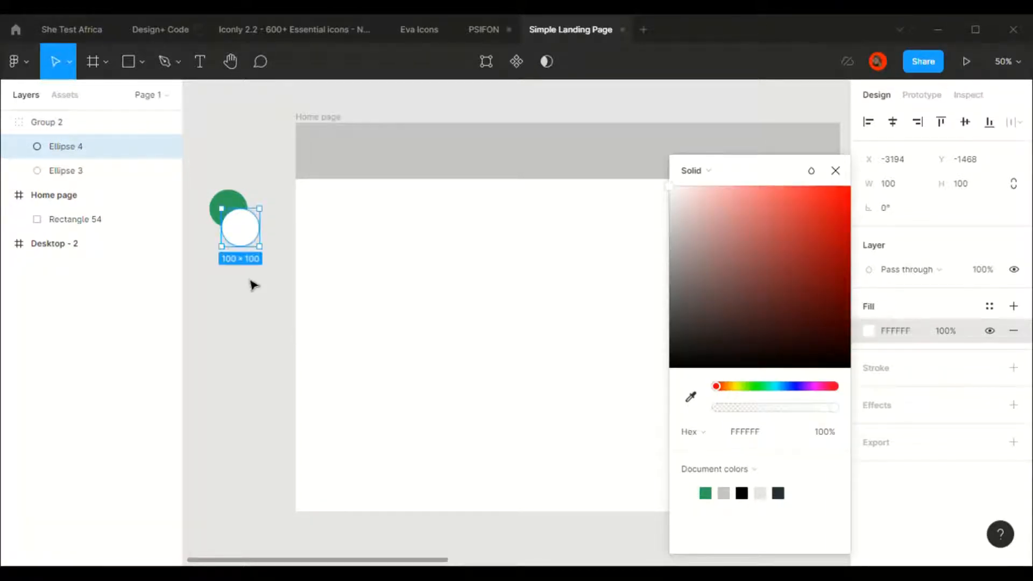
click(254, 285)
Step: Constrain the circle group's proportions and try widths of 50 and 100, settling on a width of 80
click(230, 216)
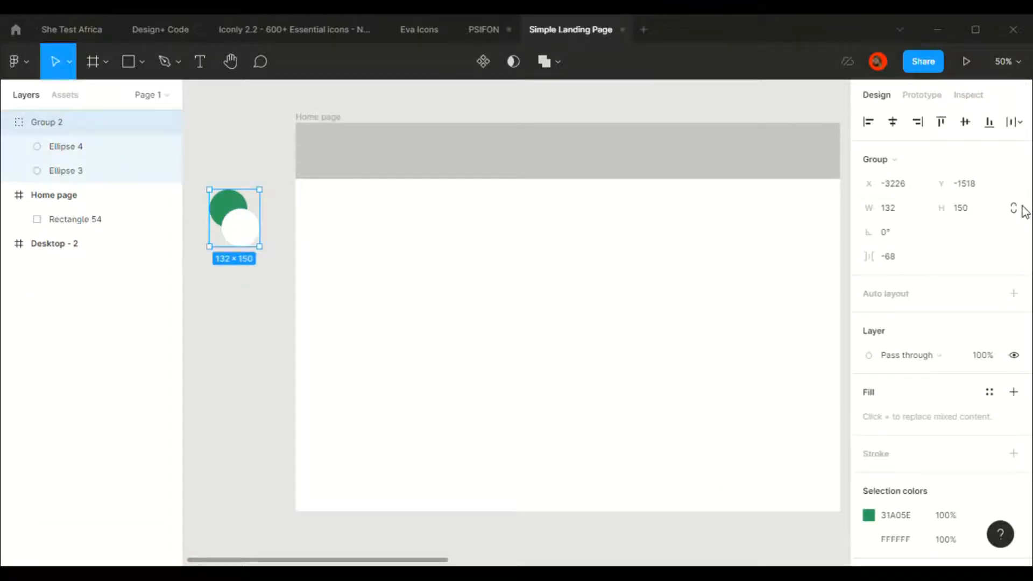
click(1013, 207)
click(897, 207)
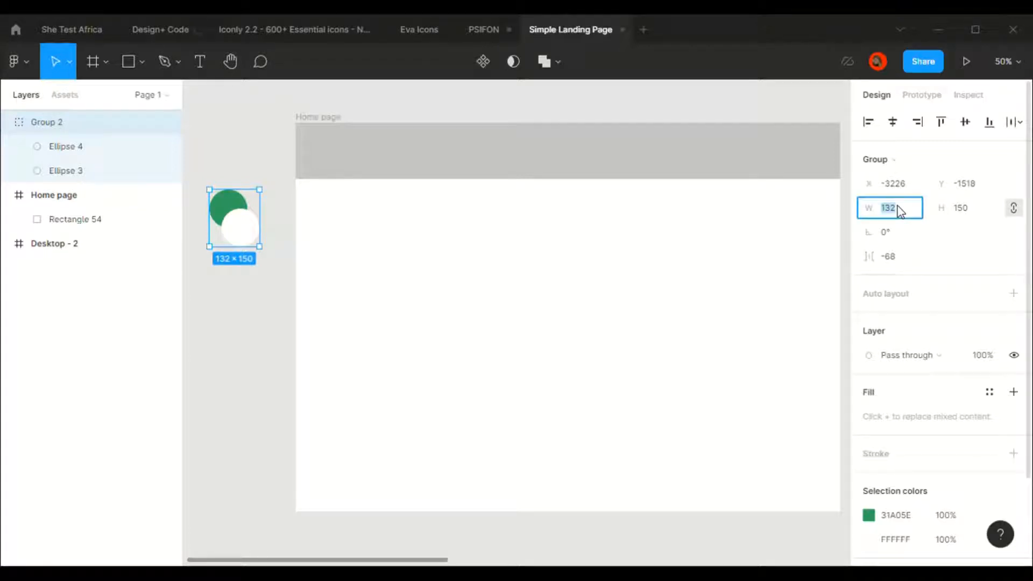
text(50)
key(Return)
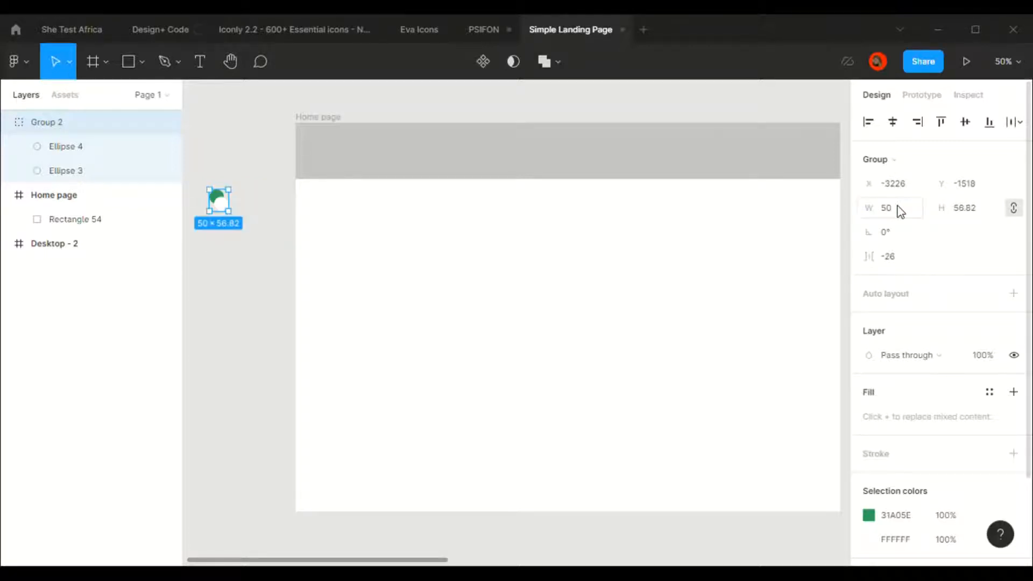
click(897, 209)
key(Return)
click(897, 207)
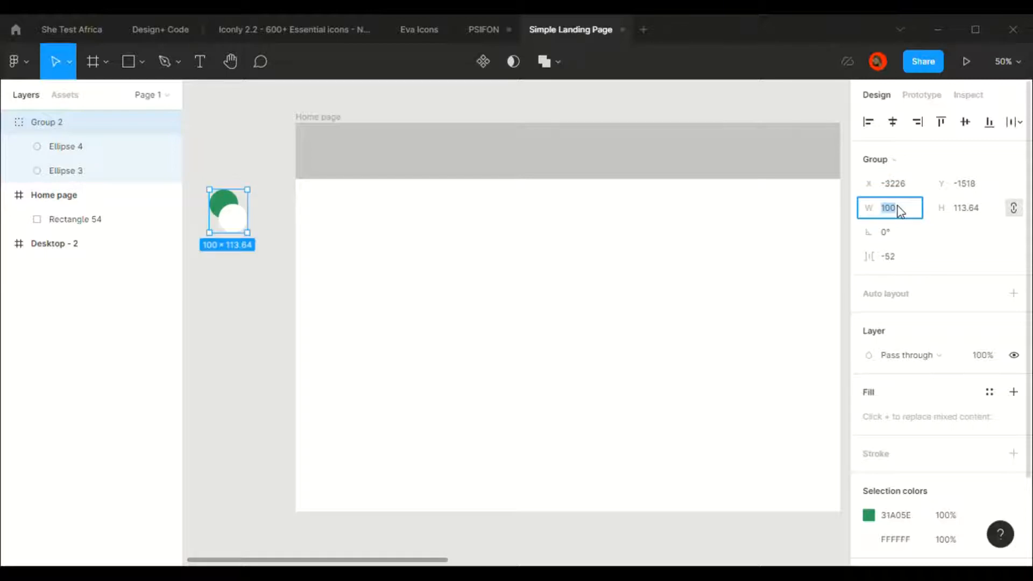
key(Return)
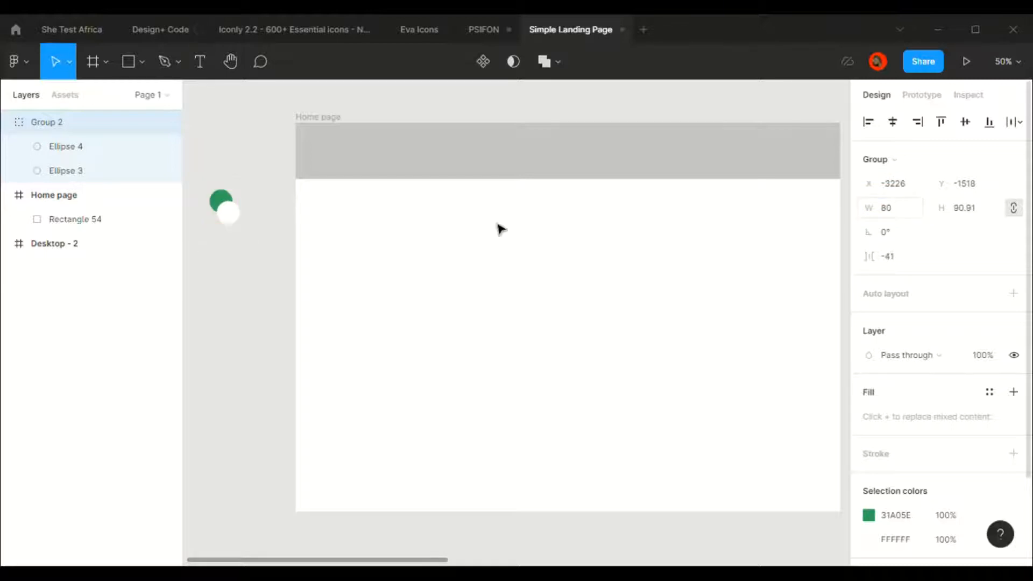
Step: Move the two-circle group into the Home page header, near its left end at about X 66, Y 29
drag(230, 214, 341, 156)
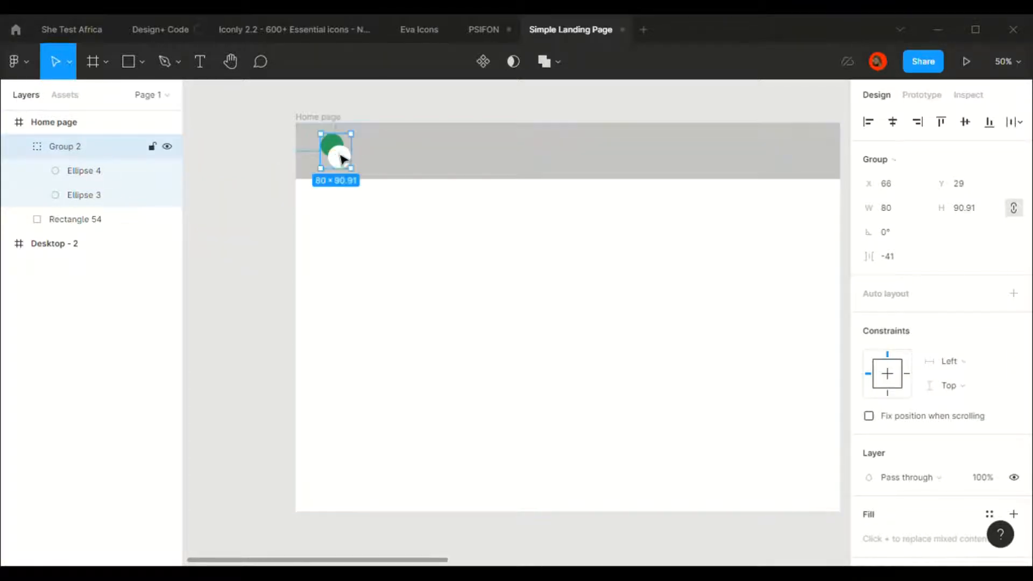
click(216, 200)
scroll(216, 200, right, 3)
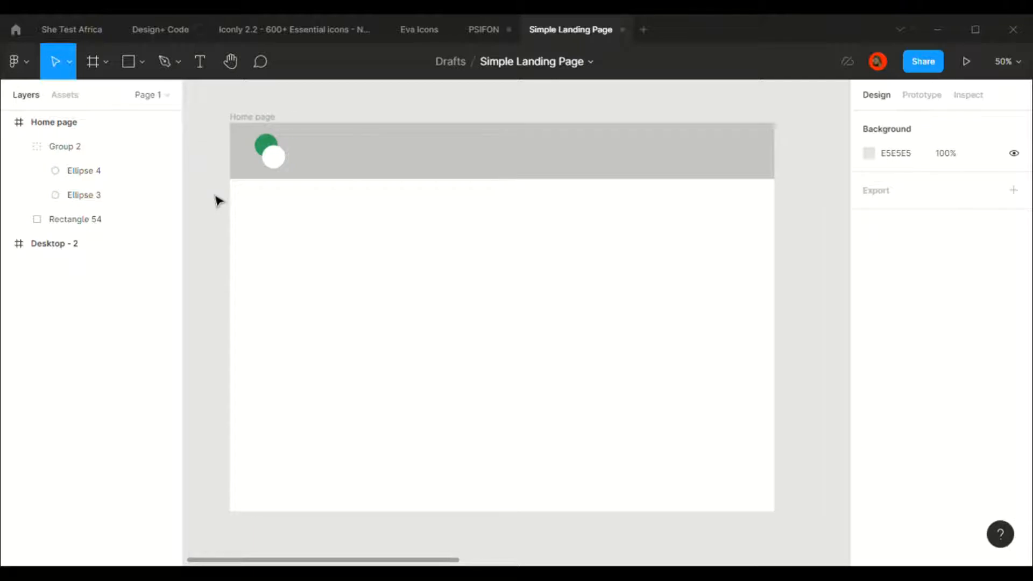
Step: Reposition the white circle within the logo group to X 90.39, Y 58.3
click(267, 166)
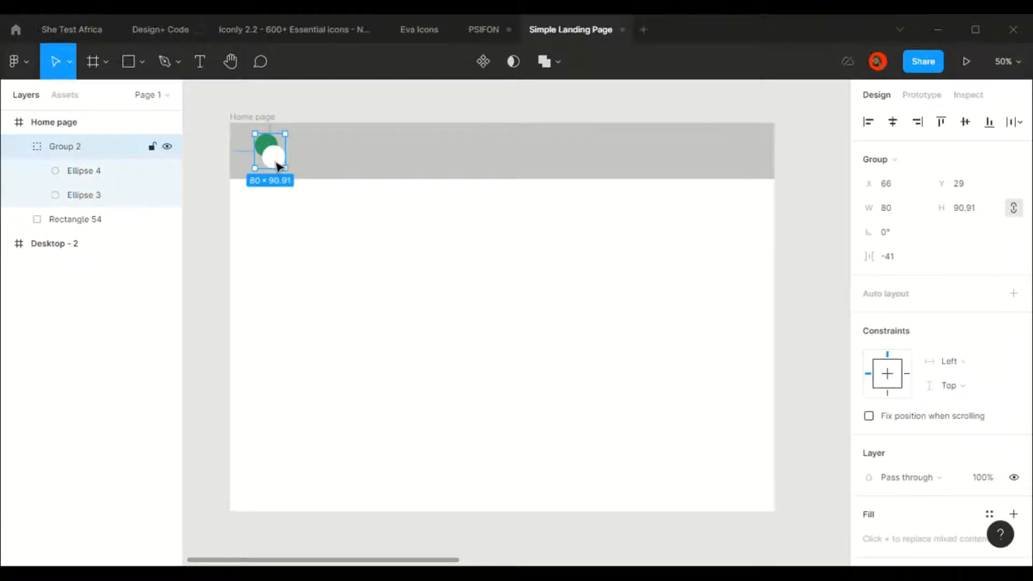
double_click(277, 167)
drag(279, 167, 277, 163)
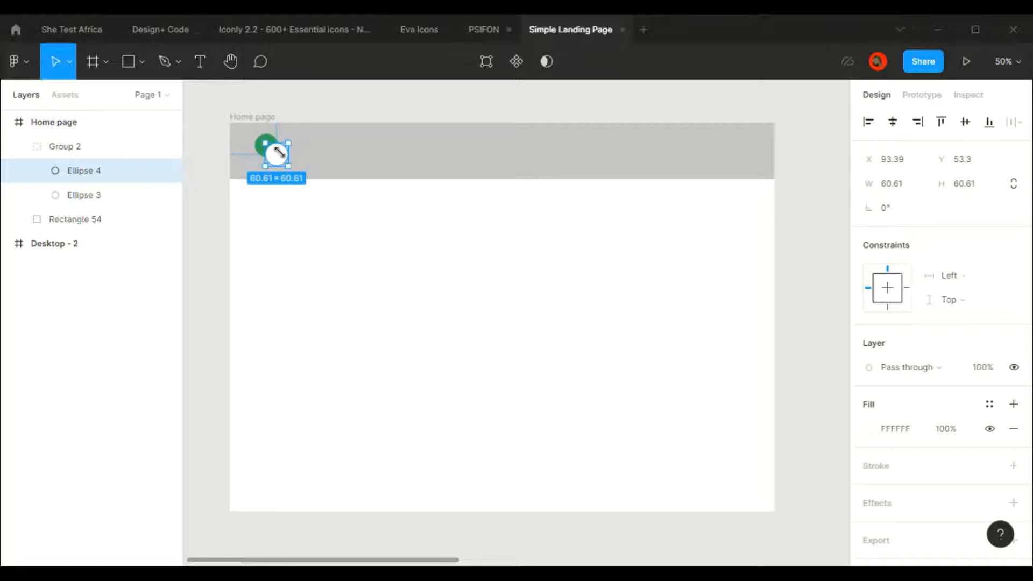
key(Left)
key(Down)
key(Down)
key(Down)
key(Left)
key(Left)
key(Left)
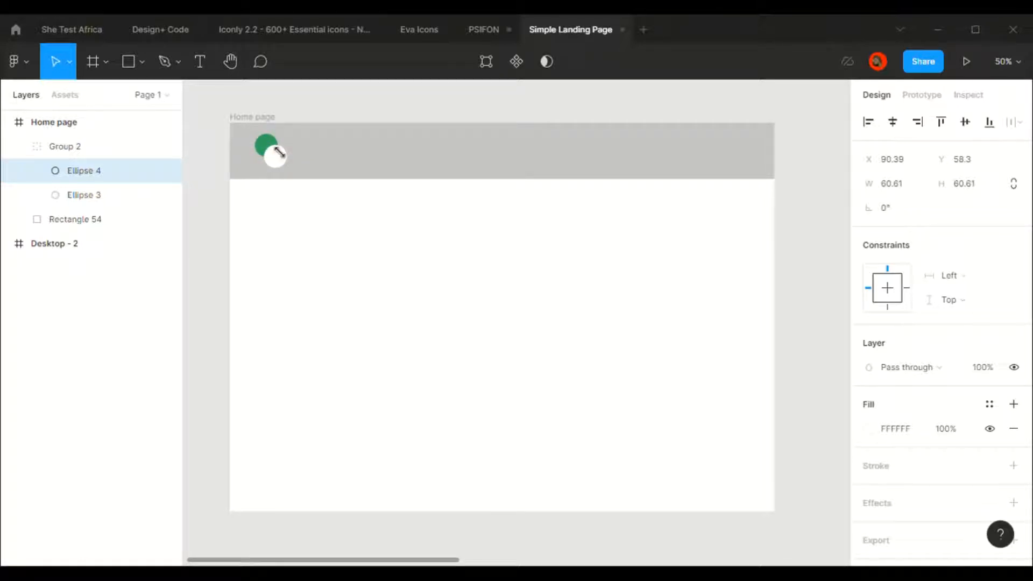
click(174, 133)
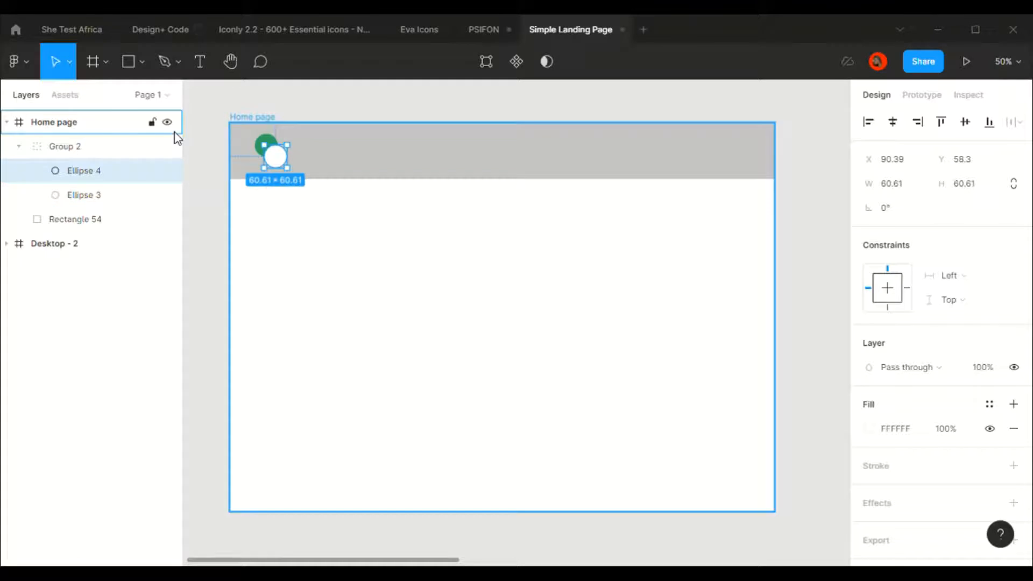
Step: Set the logo group's width to 70 and move it down to Y 37 in the header
click(279, 157)
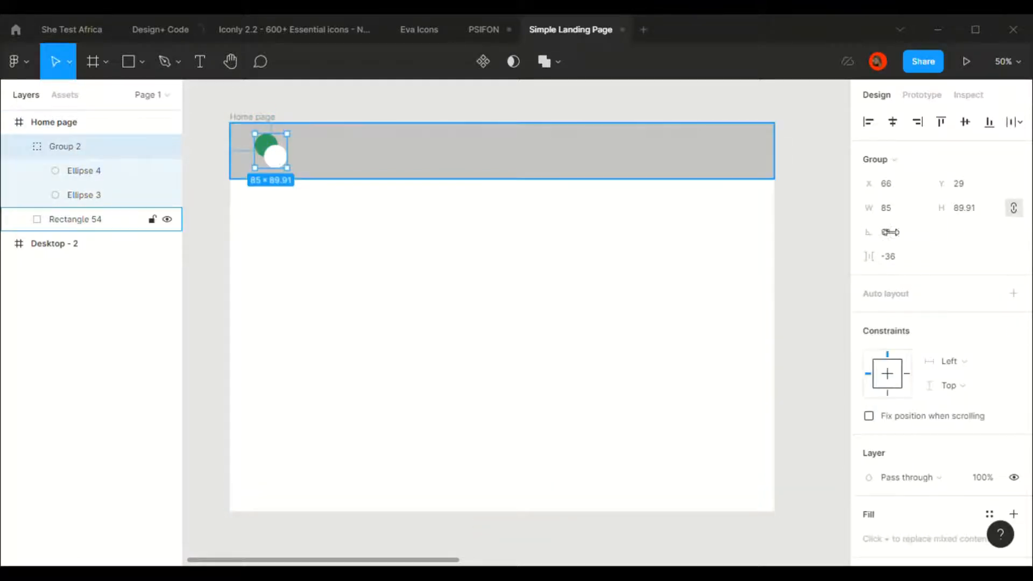
click(908, 209)
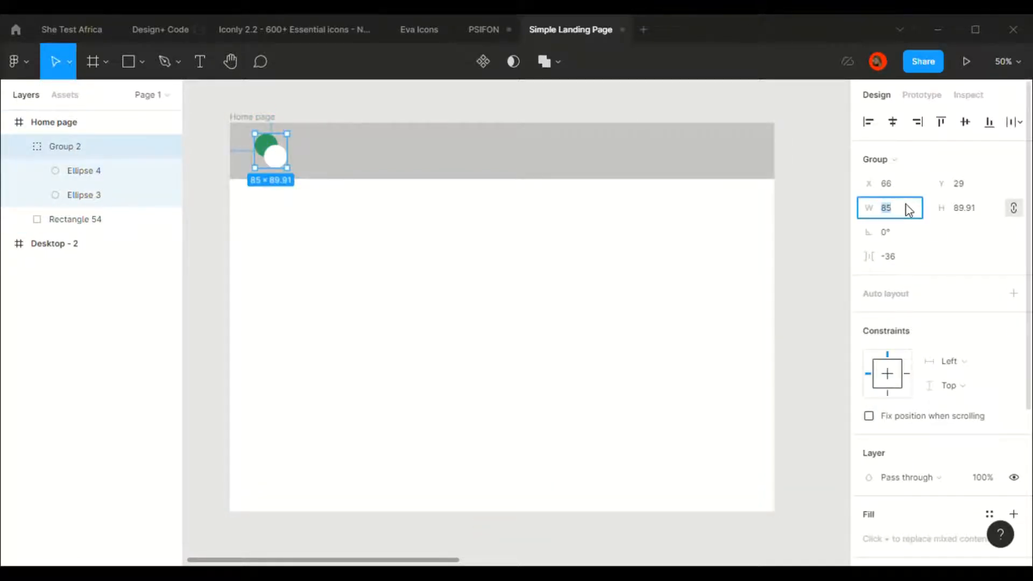
text(70)
key(Return)
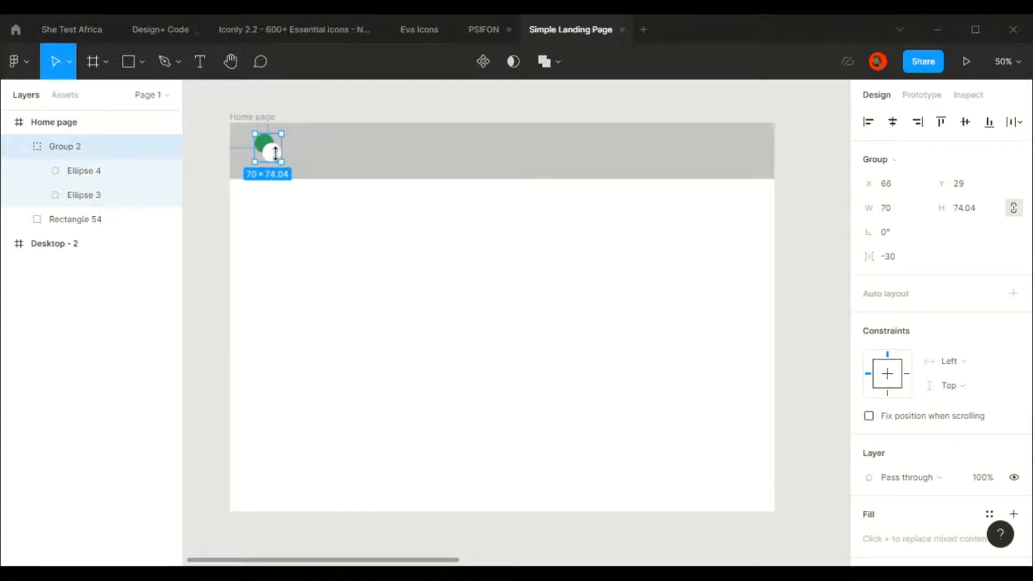
drag(269, 153, 270, 155)
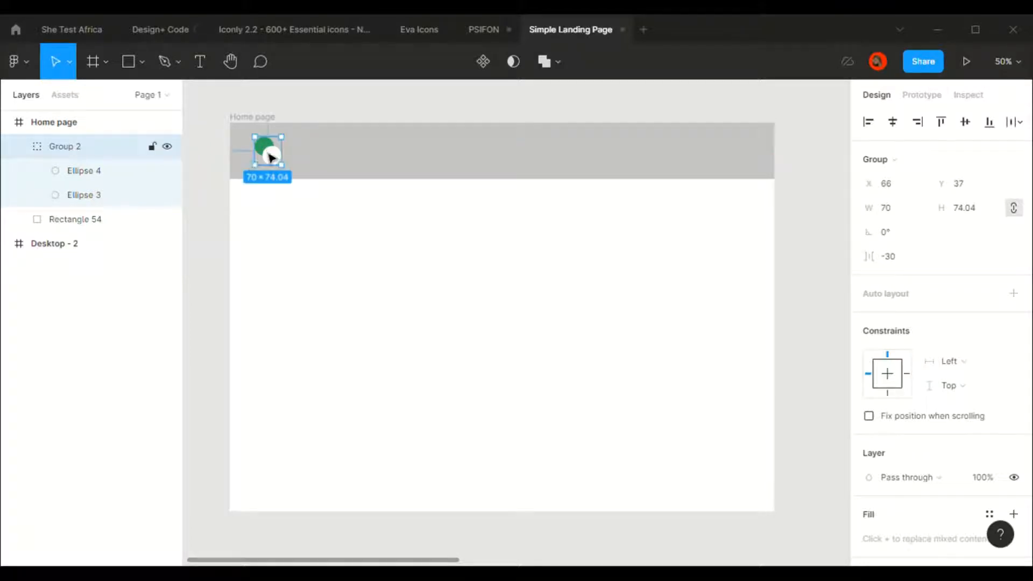
click(226, 170)
Step: Add an "About Us" text box about 212 by 34 in the right part of the header
key(t)
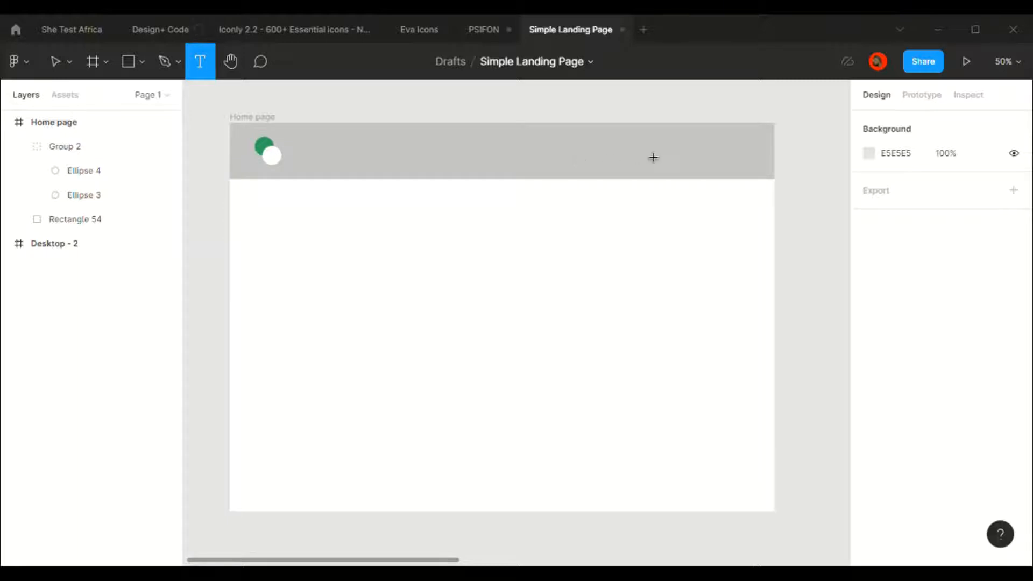
drag(568, 147, 655, 166)
text(A)
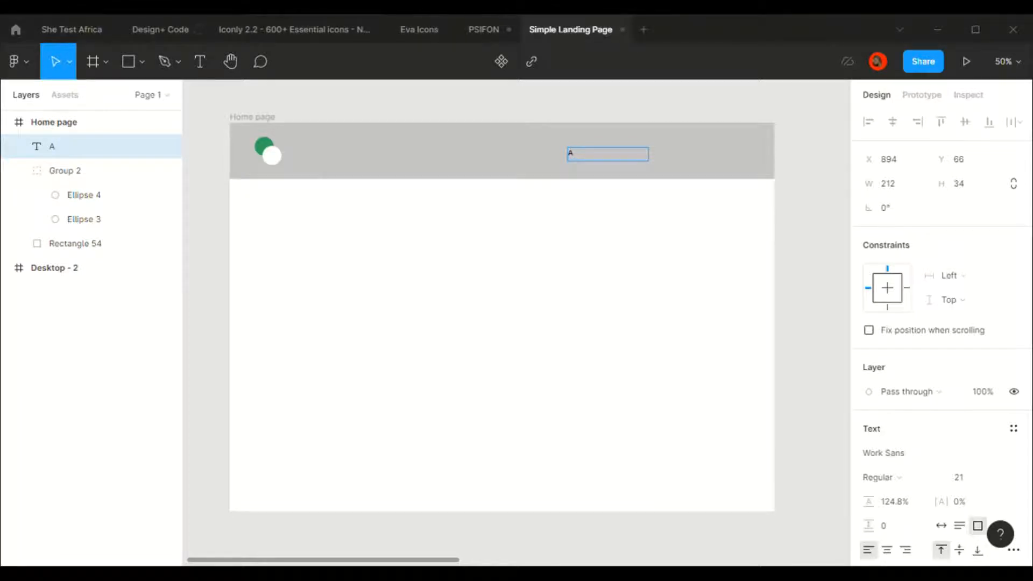
text(bout Us)
key(Escape)
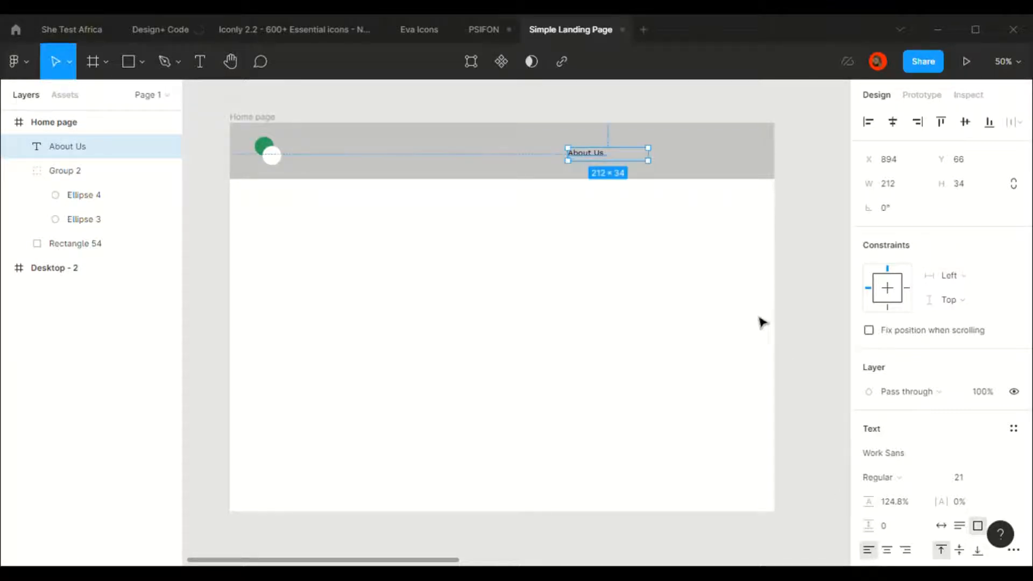
Step: Duplicate the About Us label to X 1094, narrowing the original to about 166 and the copy to about 152
key(ctrl+d)
drag(587, 161, 664, 161)
click(581, 157)
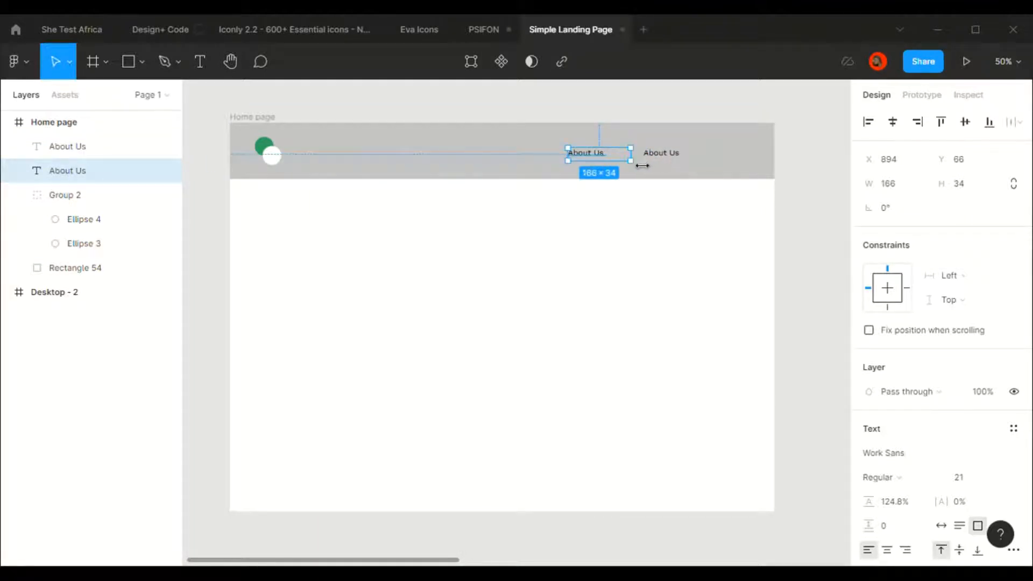
click(670, 157)
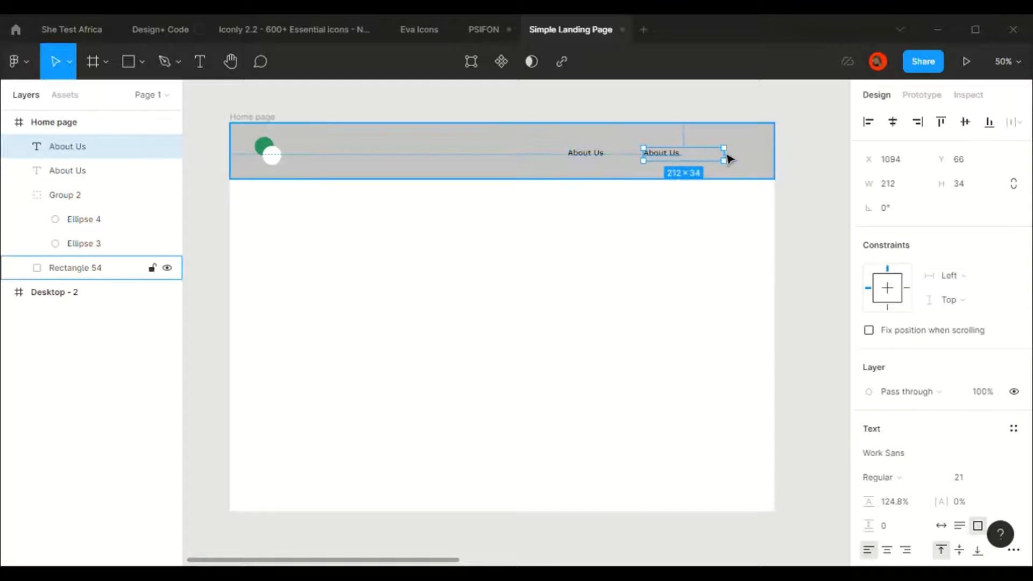
drag(736, 165, 710, 168)
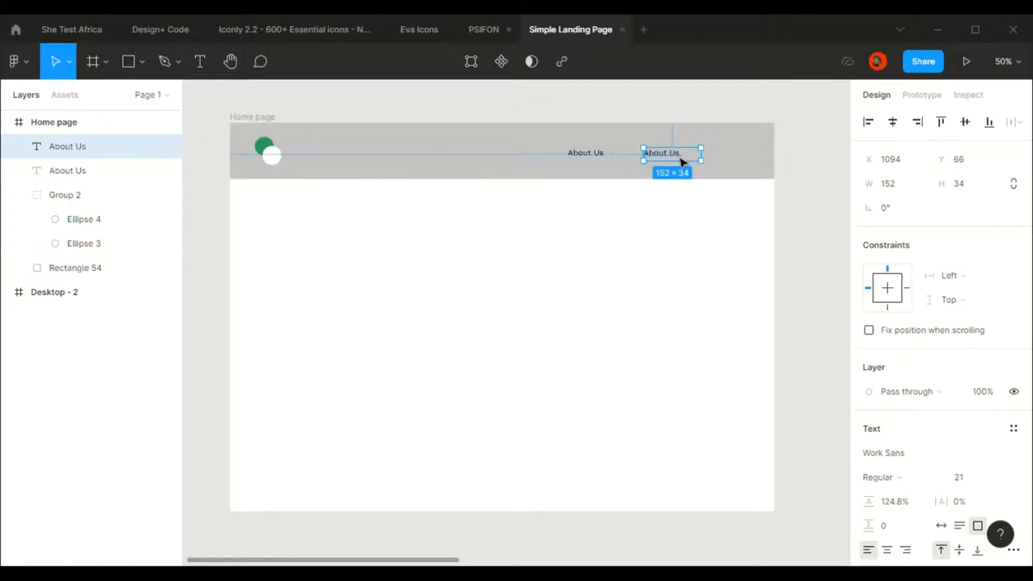
Step: Change the duplicated label's text to "Contact Us"
double_click(682, 160)
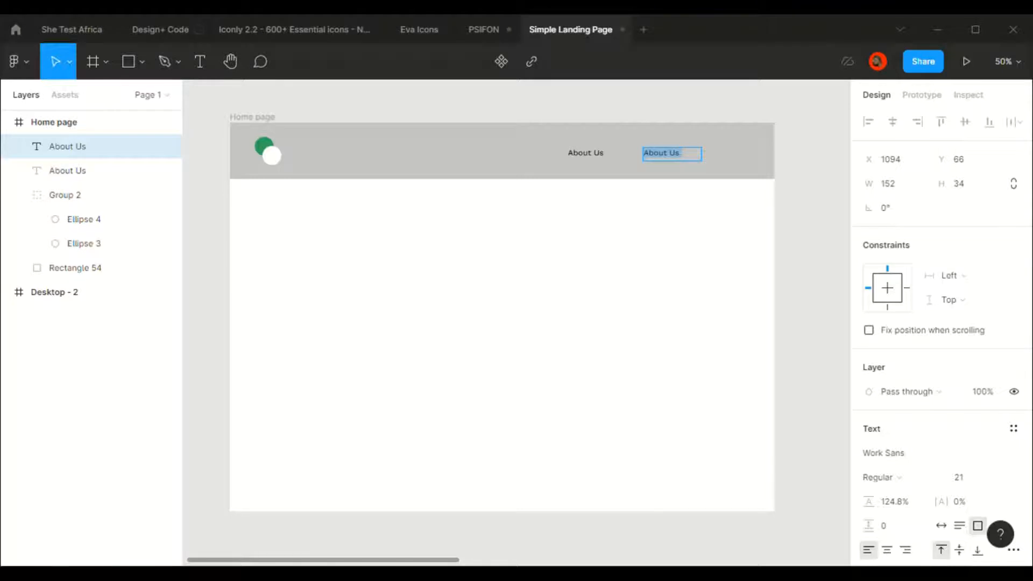
text(Contac)
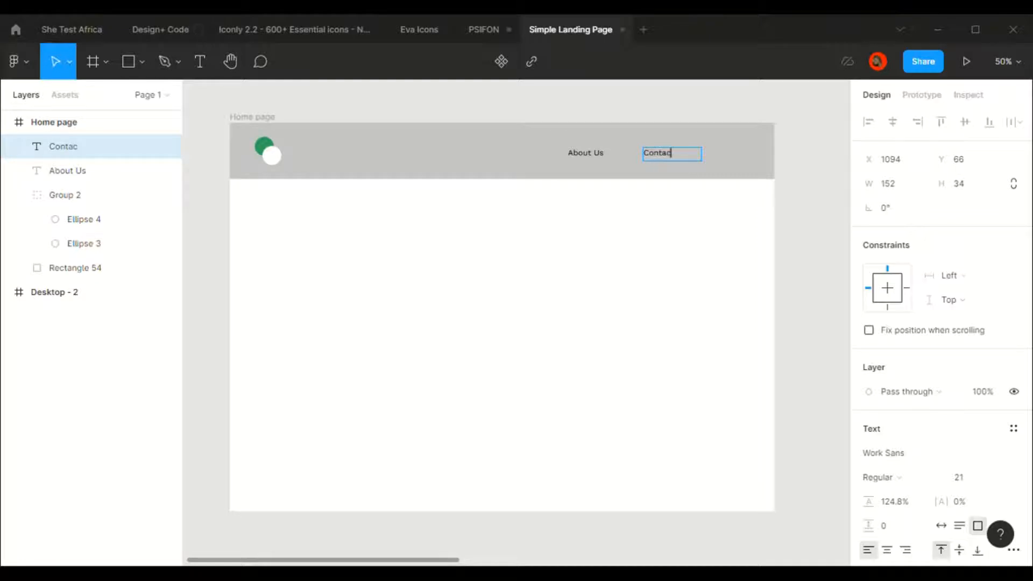
text(t Us)
key(Escape)
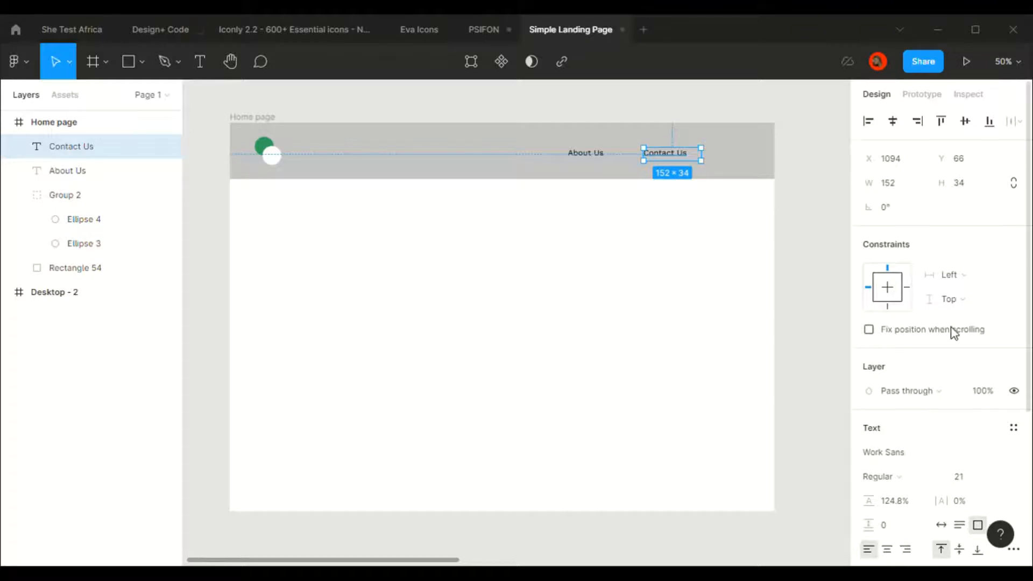
Step: Examine the Contact Us label's dimensions, typography, color and CSS code, and review its available font weights
scroll(953, 332, down, 1)
scroll(951, 328, up, 1)
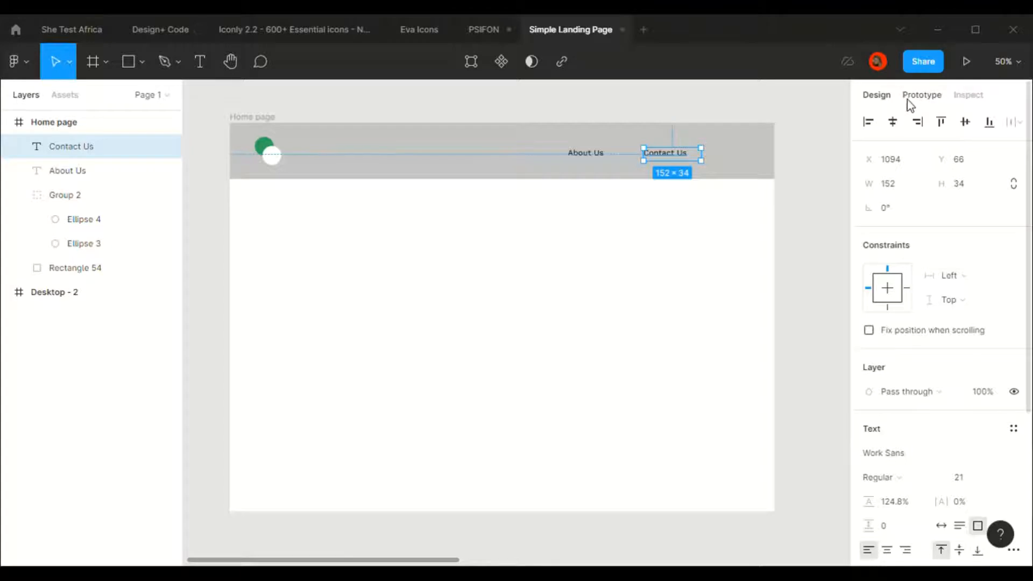
click(967, 100)
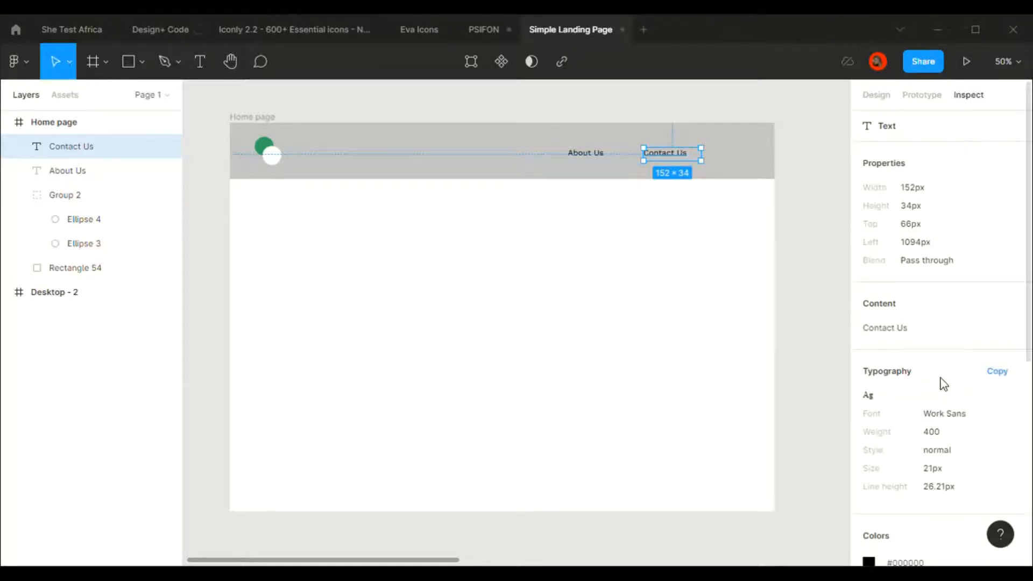
scroll(944, 383, down, 3)
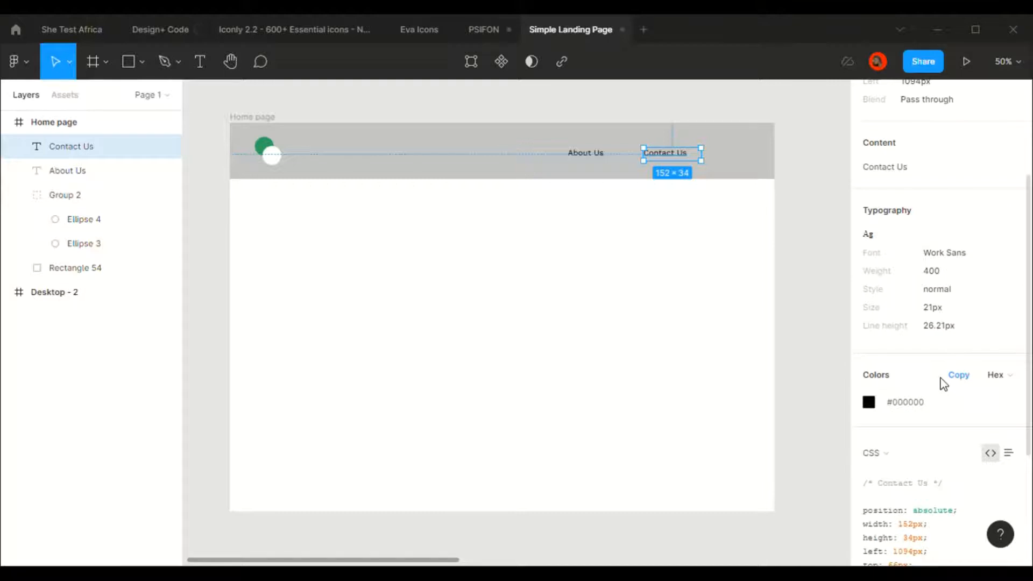
scroll(945, 383, down, 3)
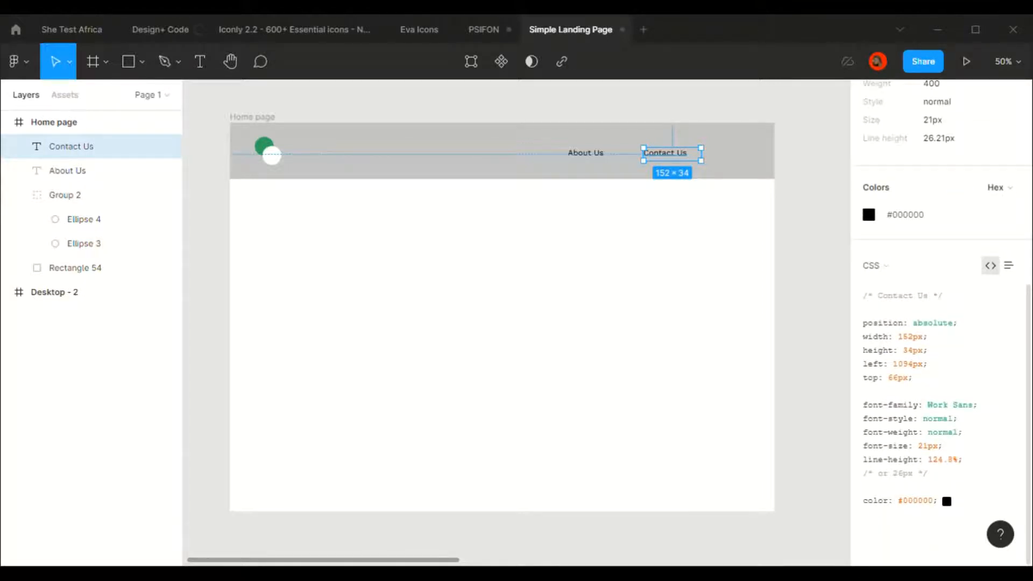
scroll(1016, 205, up, 2)
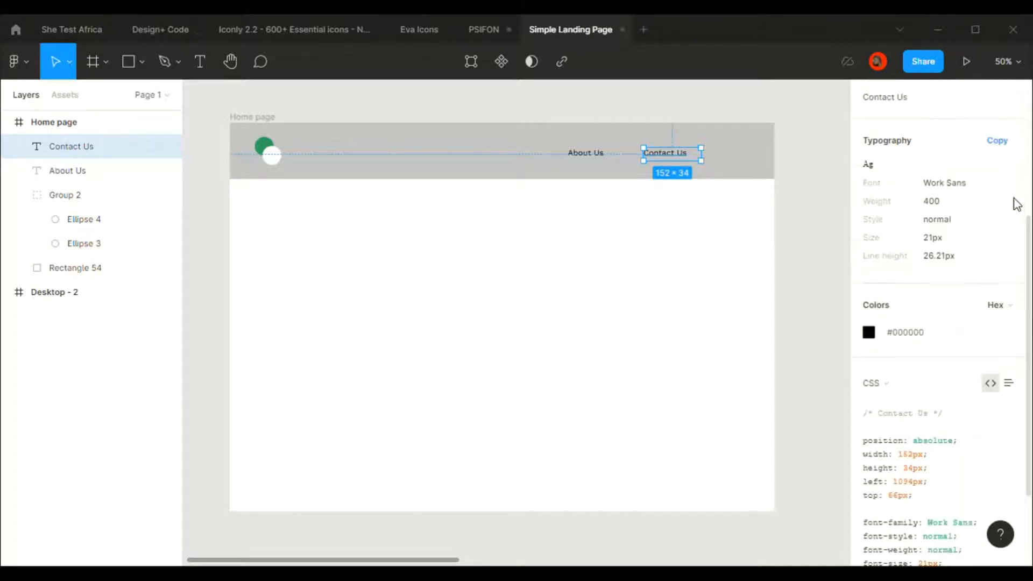
scroll(1017, 204, up, 2)
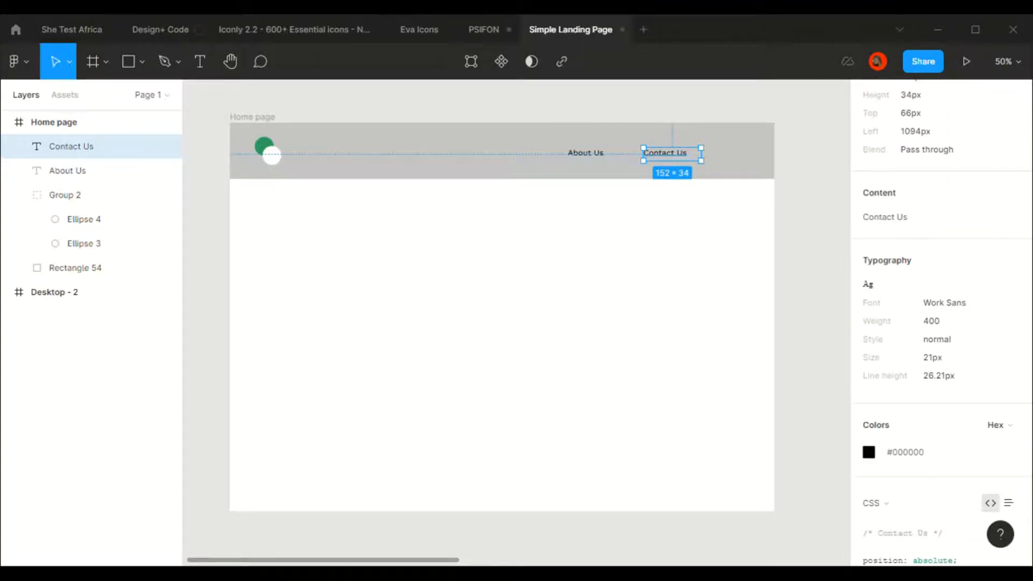
scroll(1024, 309, up, 2)
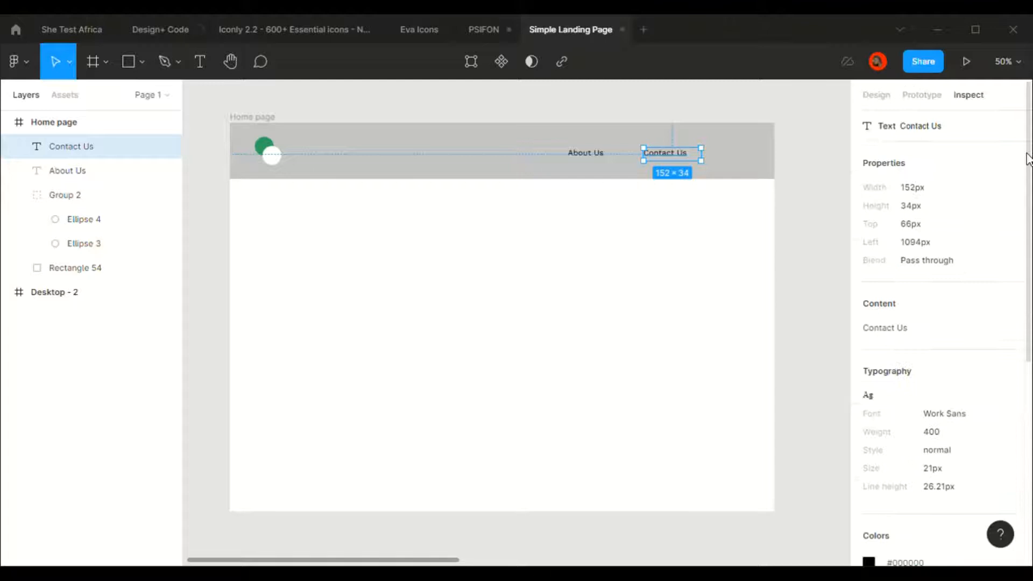
click(876, 97)
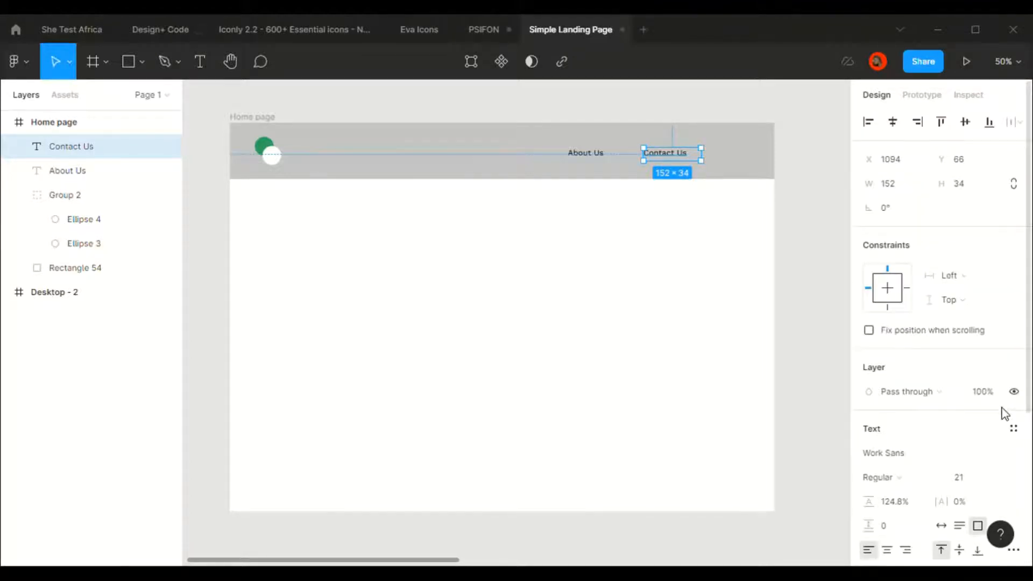
scroll(922, 509, down, 2)
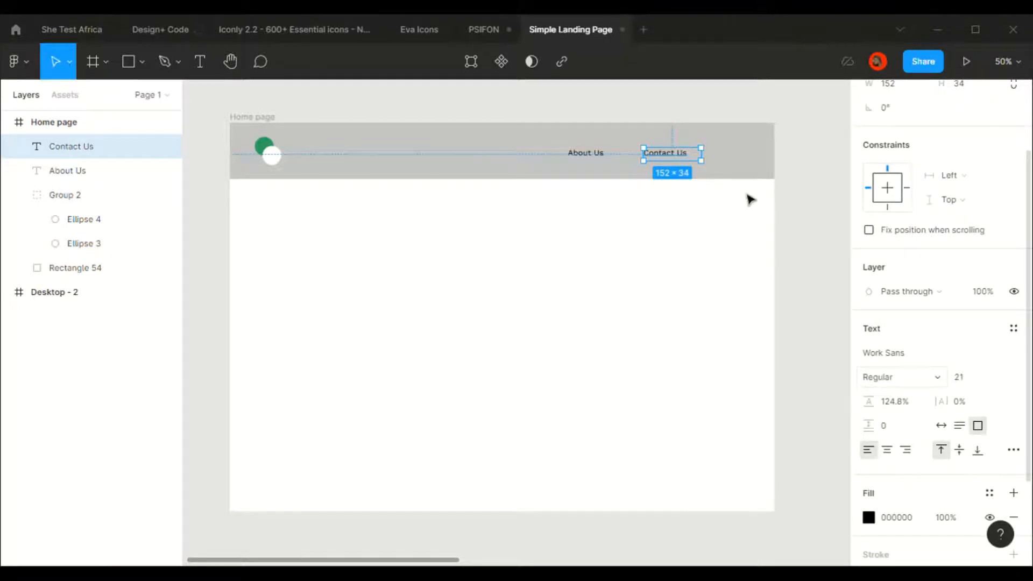
click(895, 377)
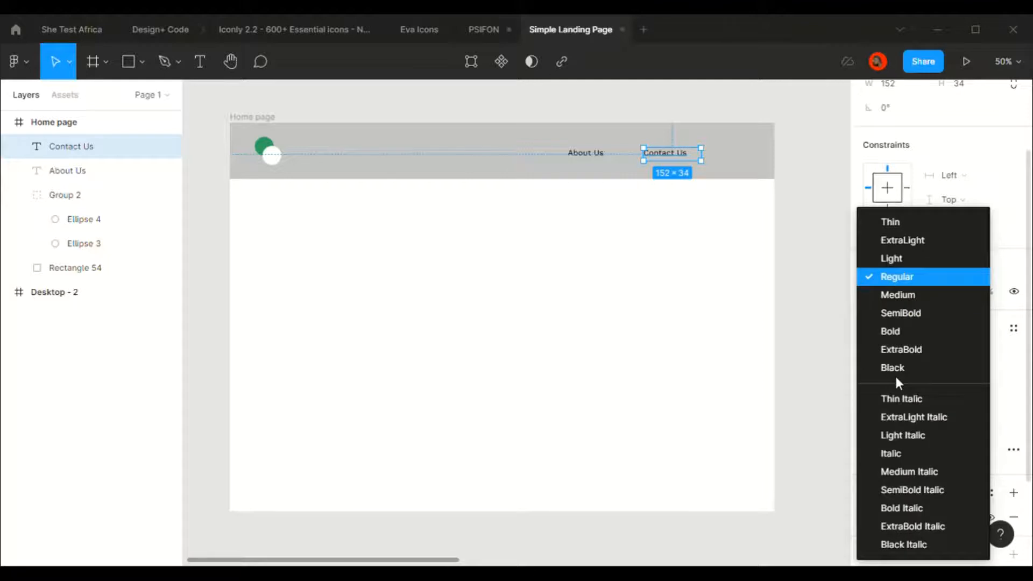
click(876, 277)
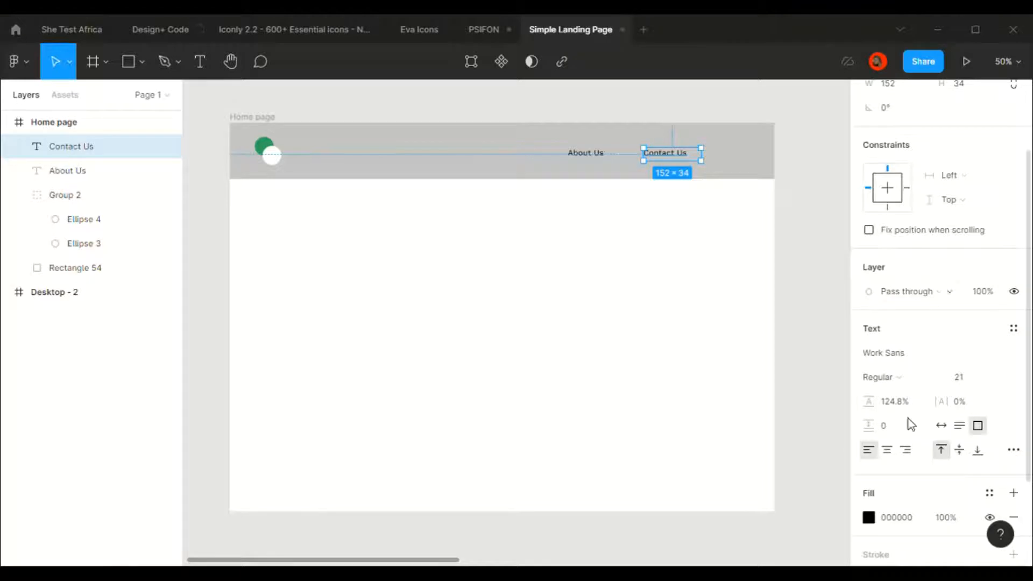
Step: Nudge the Contact Us label left, closer to the About Us label
shift+click(596, 160)
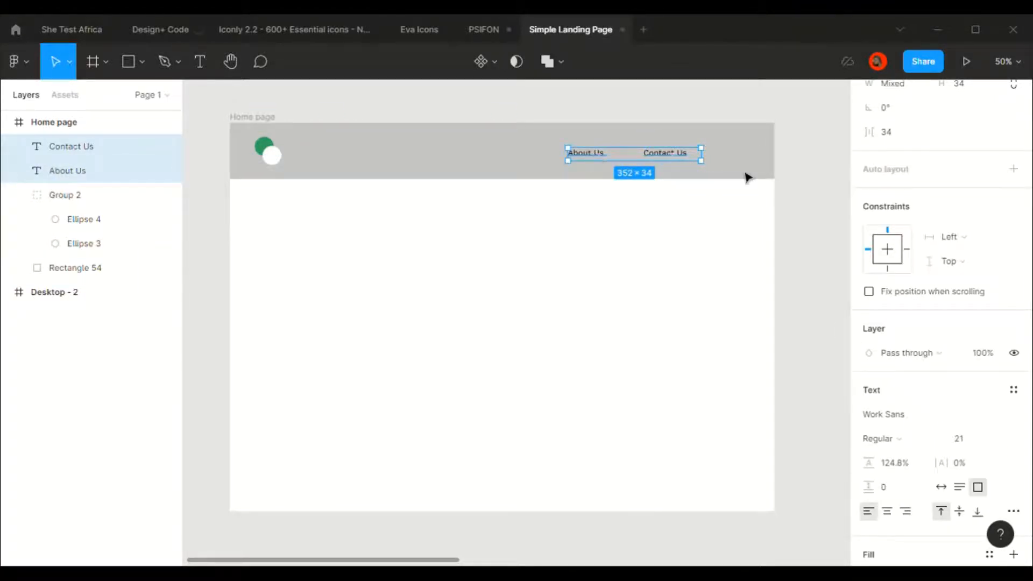
click(665, 160)
key(Left)
key(Left)
key(Left)
key(Left)
key(Left)
key(Left)
key(Left)
key(Left)
key(Left)
key(Left)
key(Left)
key(Left)
key(Left)
key(Left)
key(Left)
key(Left)
key(Left)
key(Left)
key(Left)
key(Left)
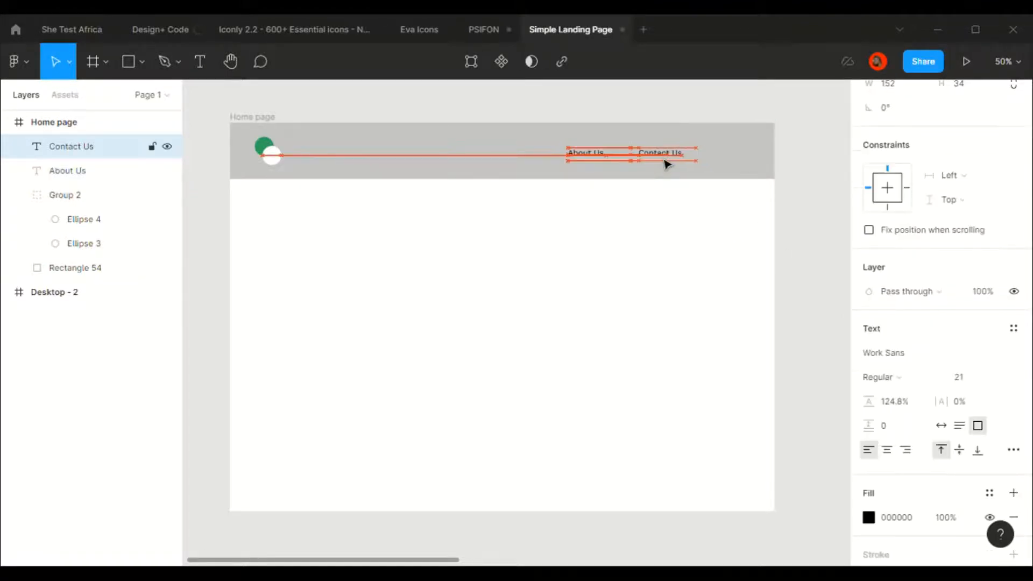
Step: Move the About Us and Contact Us labels together toward the header's right end, at Y 69
shift+click(600, 157)
drag(655, 157, 702, 159)
drag(702, 160, 708, 160)
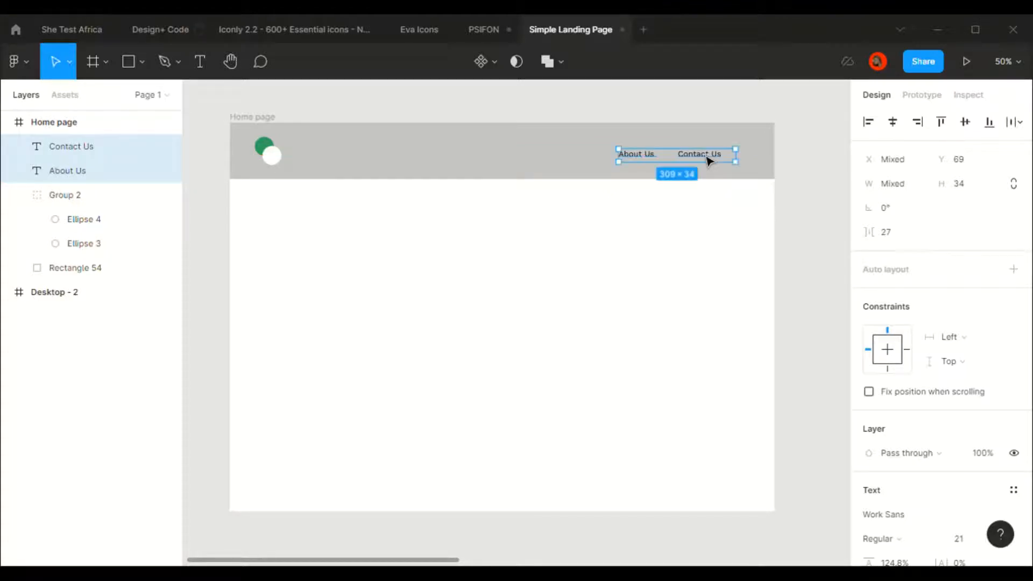
click(803, 206)
Step: Add a text box about 636 × 210 below the logo on the Home page, reading "Join Fablo In Making a Change."
scroll(803, 206, down, 1)
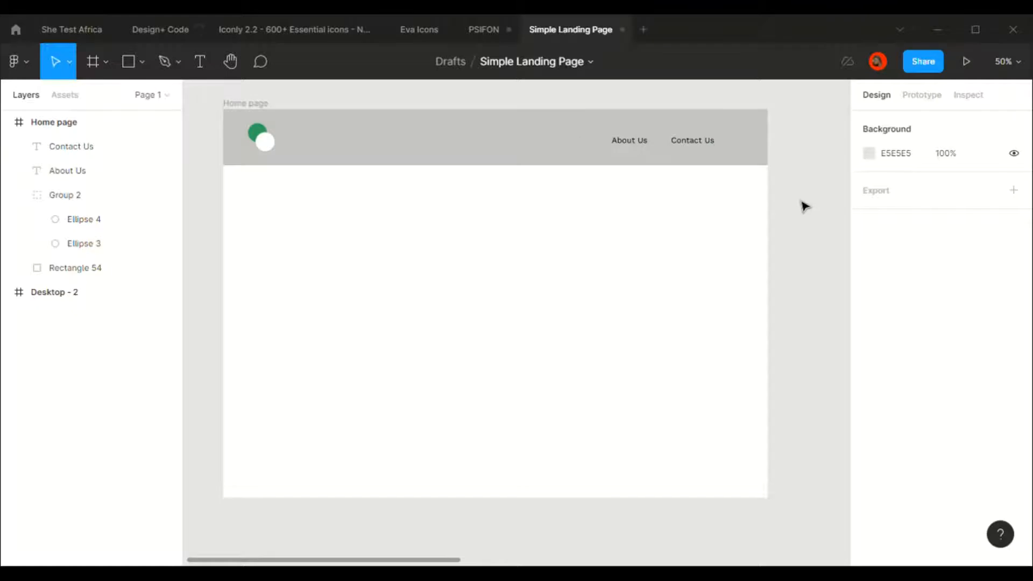
key(t)
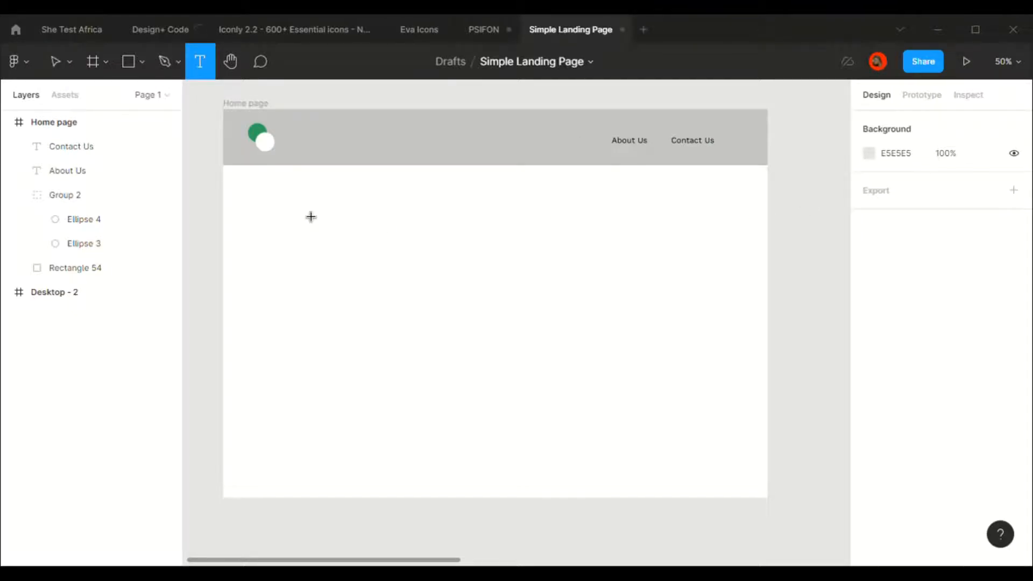
scroll(310, 216, left, 1)
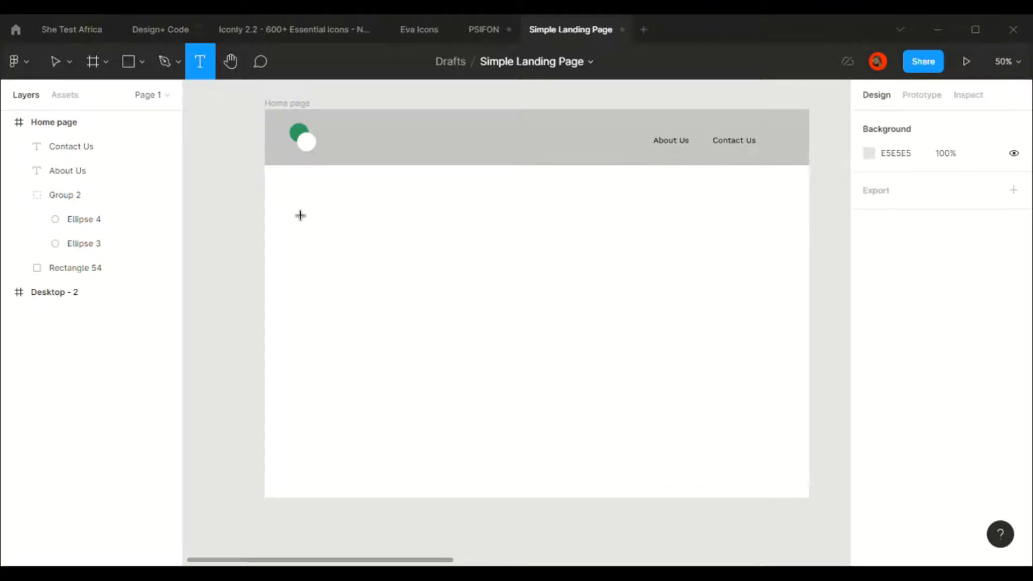
mouse_move(289, 202)
mouse_down()
mouse_move(463, 325)
mouse_move(514, 285)
mouse_move(535, 289)
mouse_up()
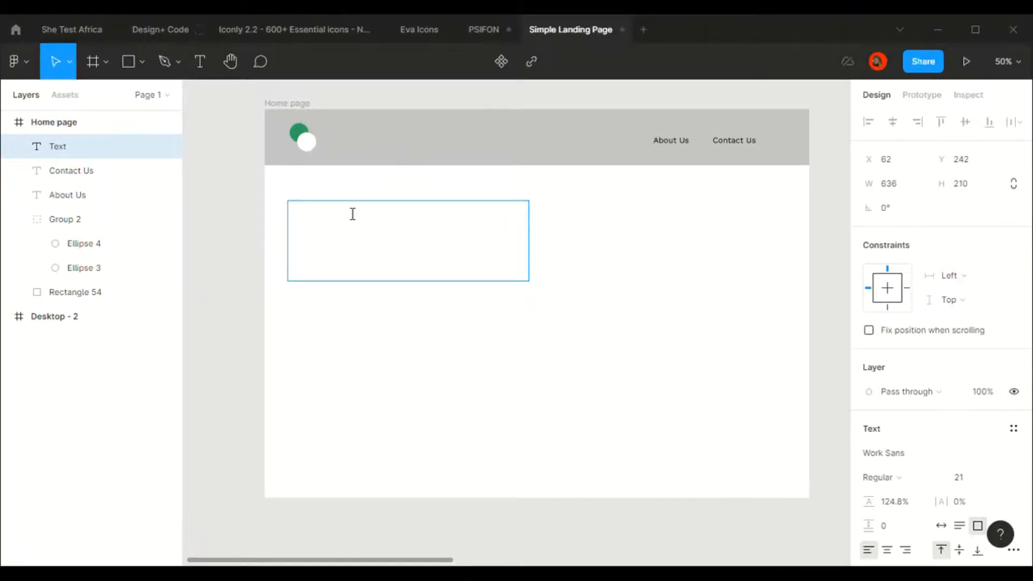
text(Join Fablo)
text(In Maki)
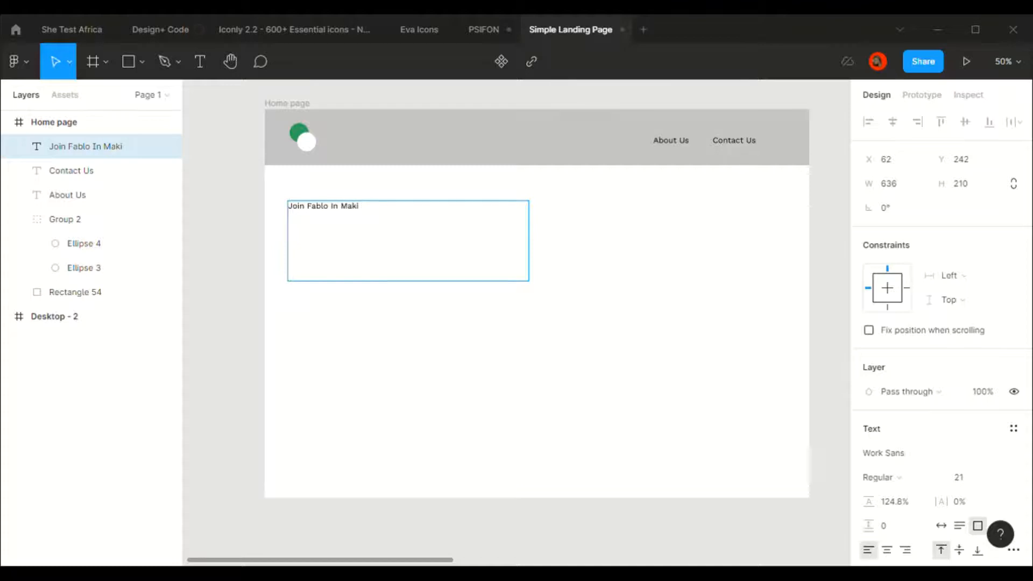
text(ng a Change.)
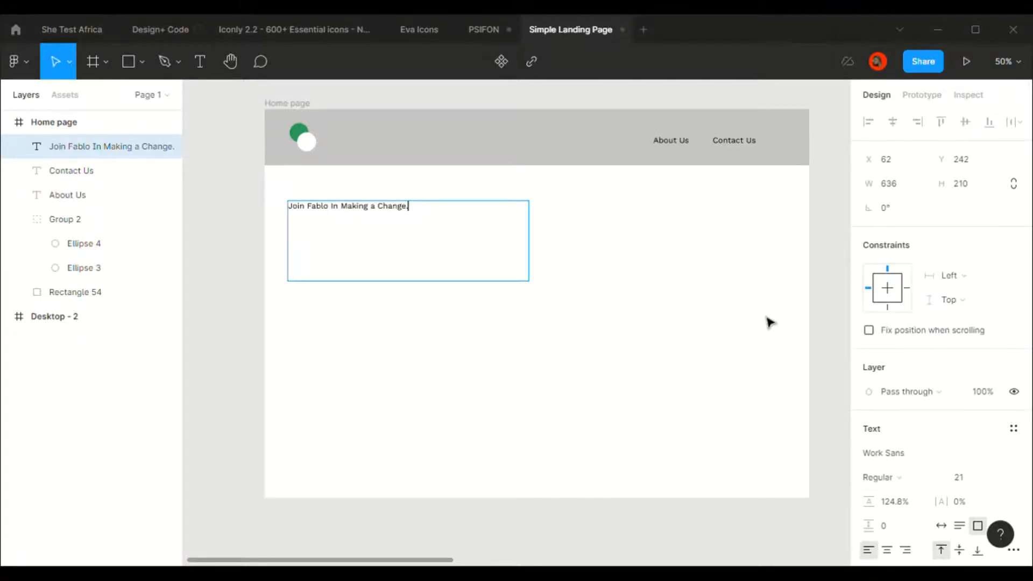
key(Escape)
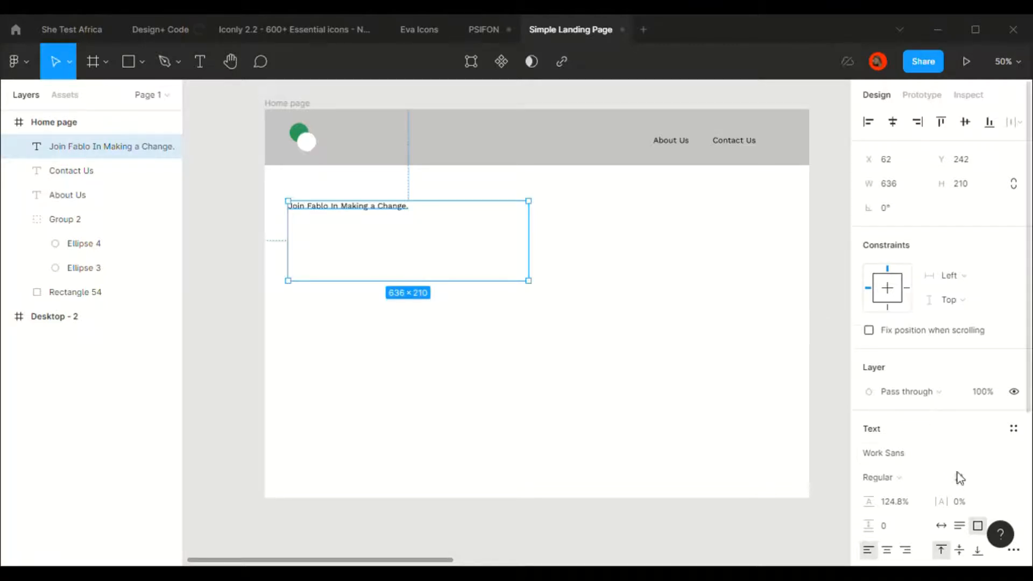
Step: Set the headline's font size to 60 and weight to SemiBold, and narrow its text box to about 618 wide
click(961, 480)
text(60)
key(Return)
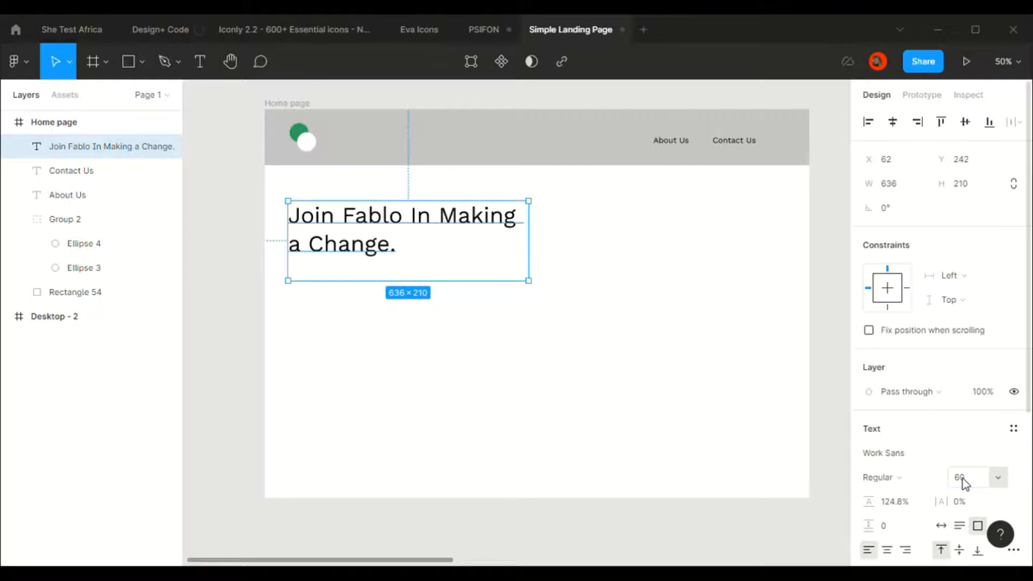
click(893, 480)
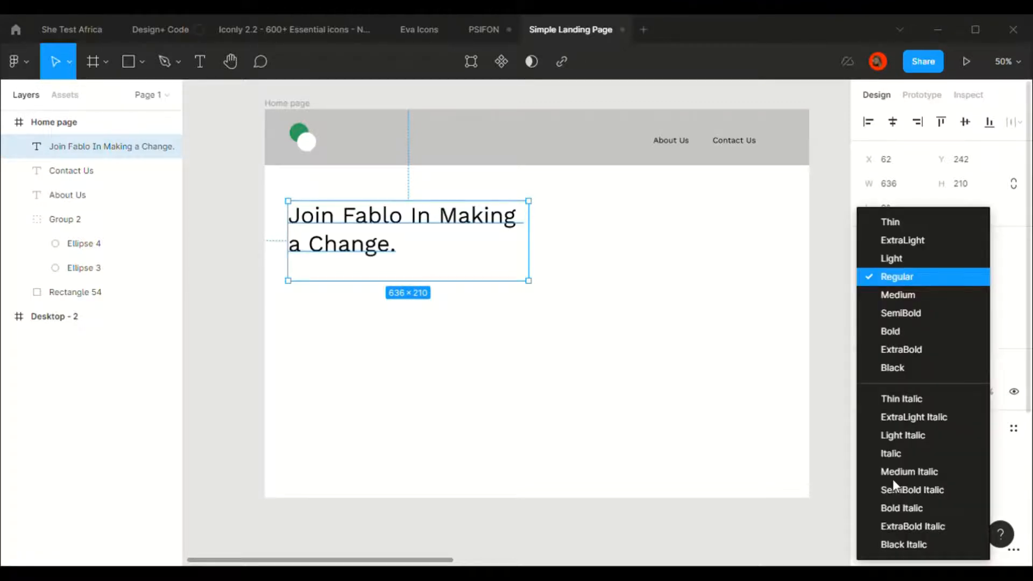
click(896, 304)
scroll(896, 305, down, 3)
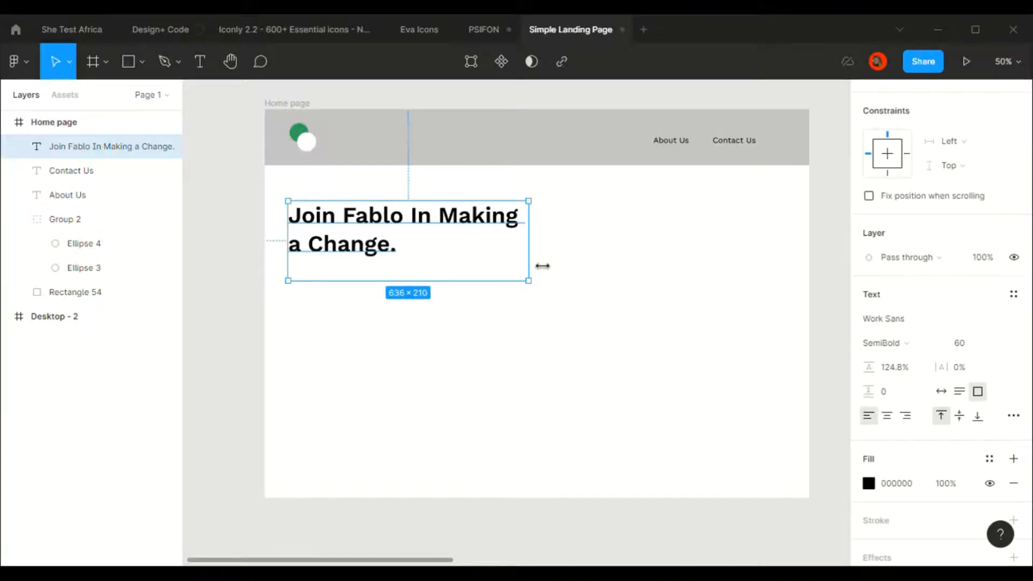
drag(542, 266, 534, 266)
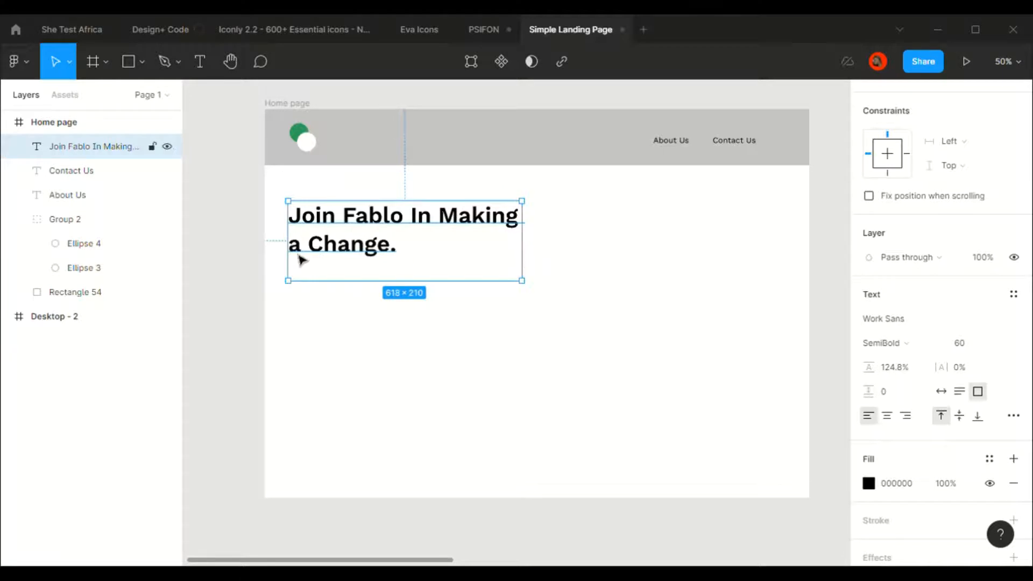
Step: Capitalize the standalone "a" in the headline so it reads "Join Fablo In Making A Change."
double_click(300, 259)
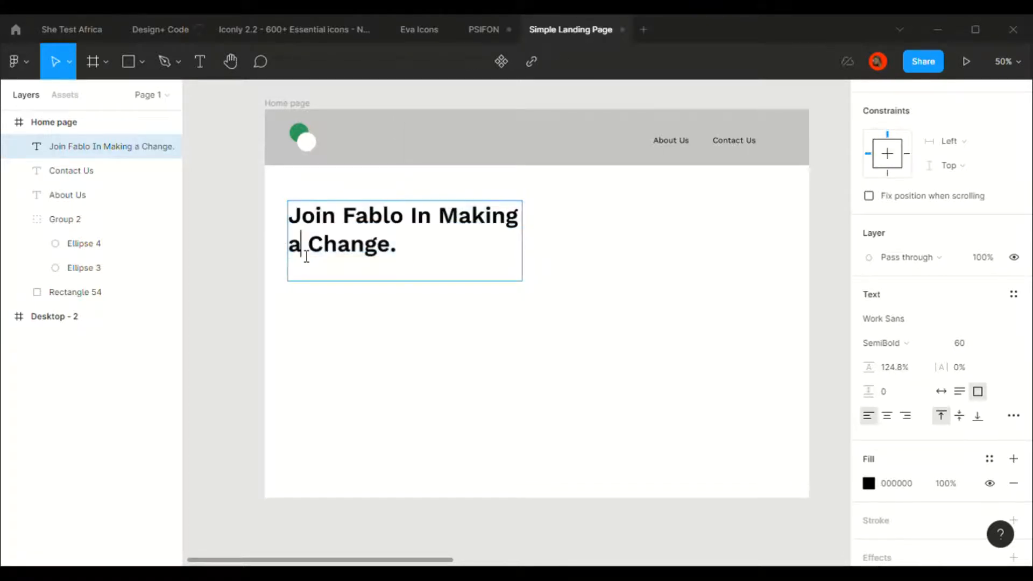
click(305, 256)
key(BackSpace)
text(A)
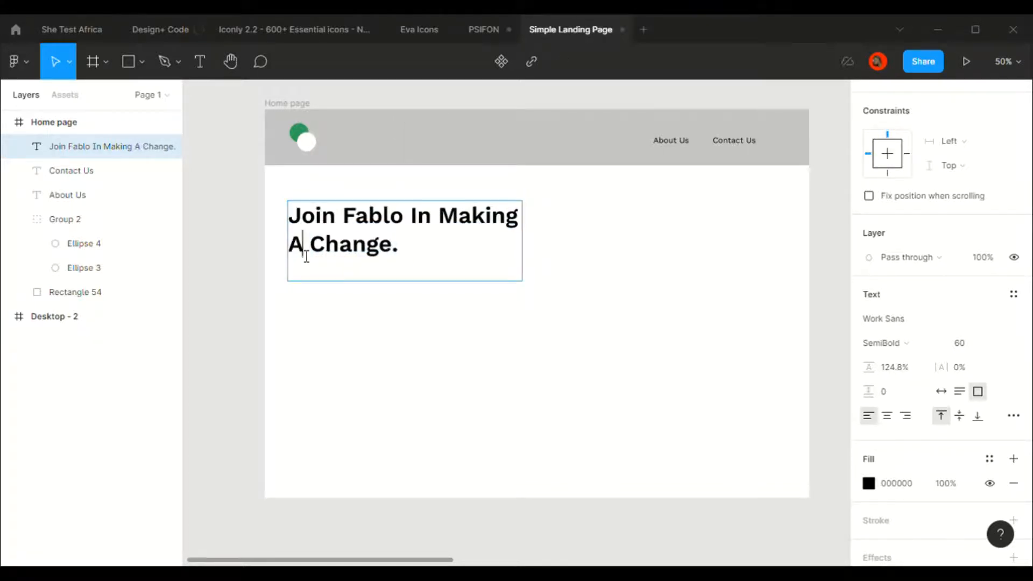
key(Escape)
click(251, 263)
Step: Move the headline down to about X 66, Y 302, aligned with the logo's left edge
scroll(252, 263, down, 1)
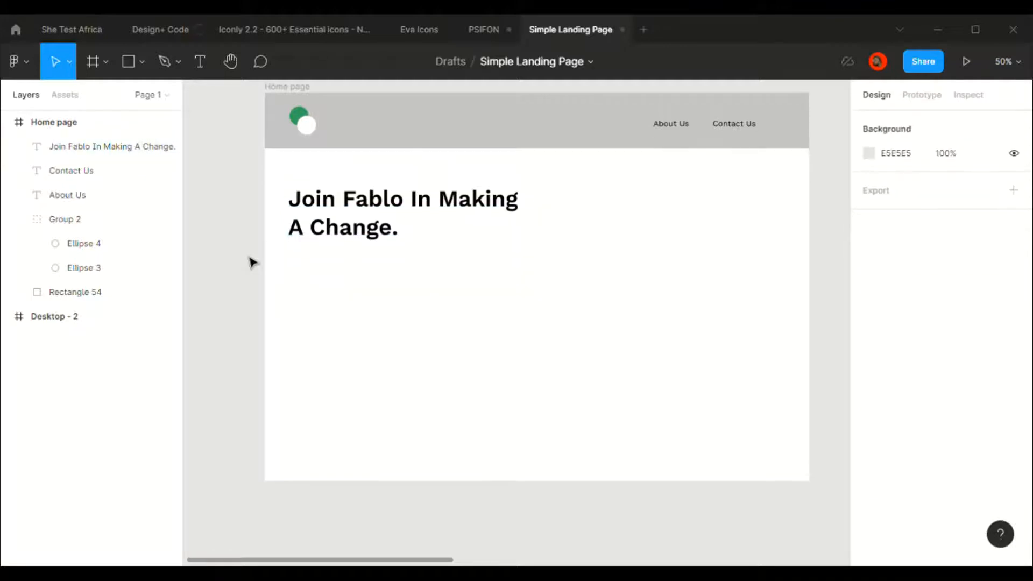
drag(408, 205, 409, 225)
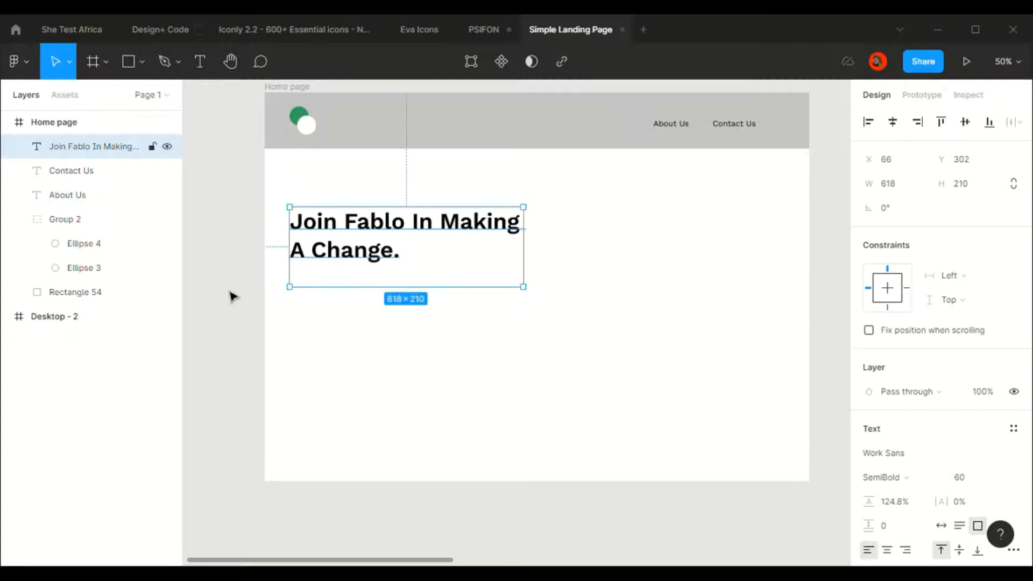
drag(350, 295, 347, 281)
click(235, 282)
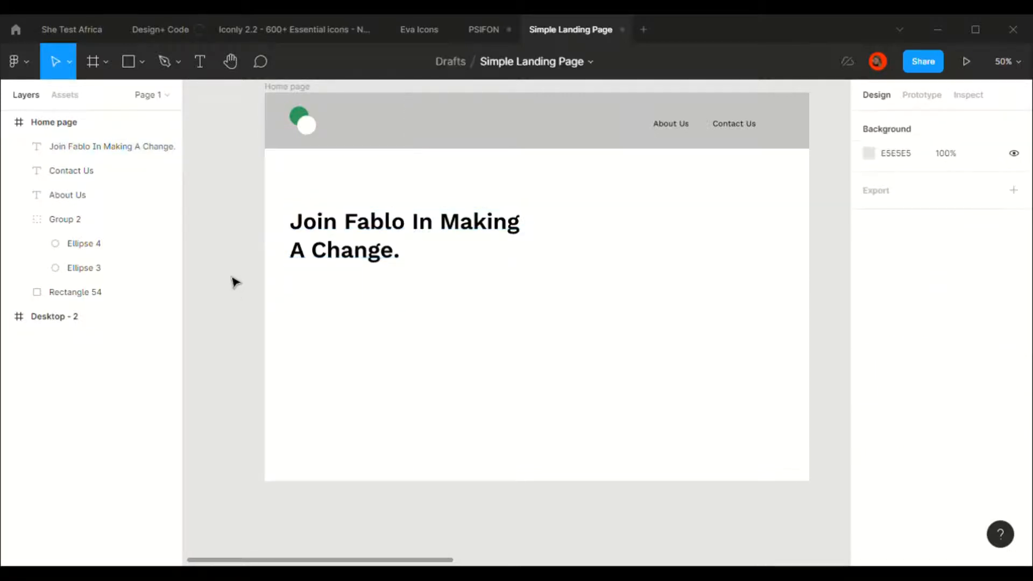
Step: Add a text box about 718 × 210 below the headline with "Amet minim mollit" placeholder text in Work Sans Regular, size 21
key(t)
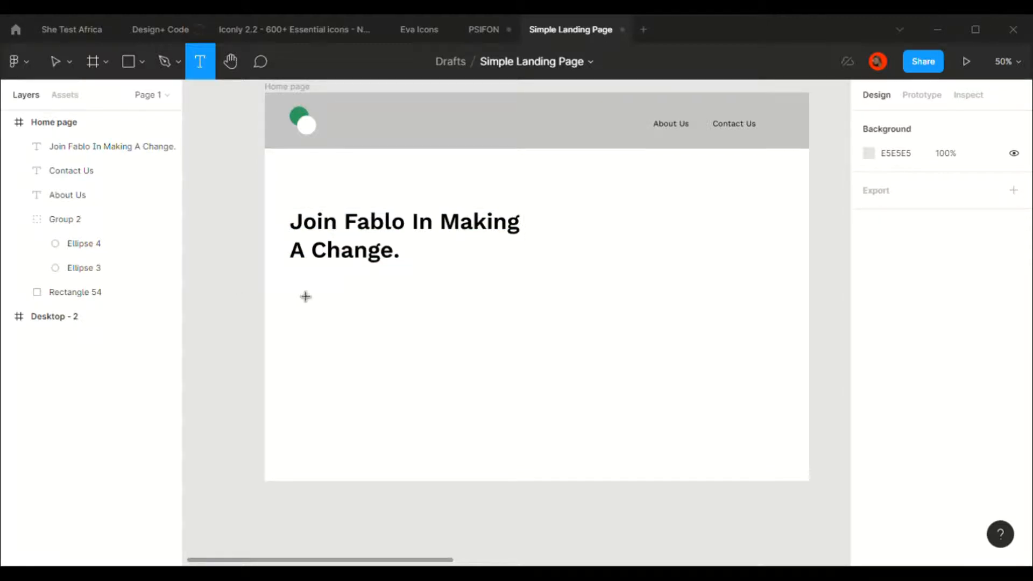
drag(293, 287, 569, 370)
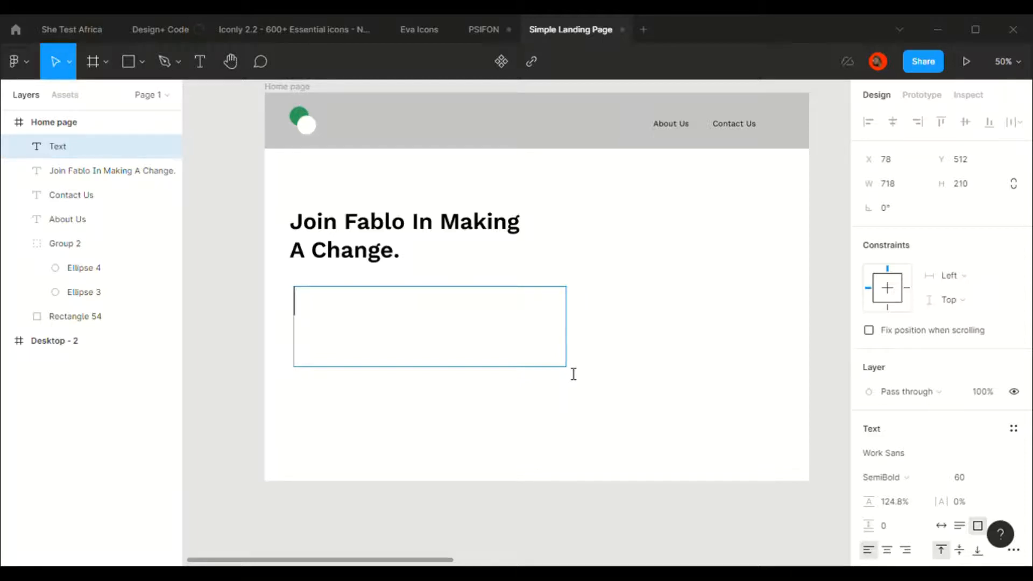
text(Amet minim mollit non deserunt ullamco est sit aliqua dolor do amet sint. Velit officia consequat duis enim velit mollit. Exercitation veniam consequat sunt nostrud amet. Amet minim mollit non deserunt ullamco est sit aliqua dolor do amet)
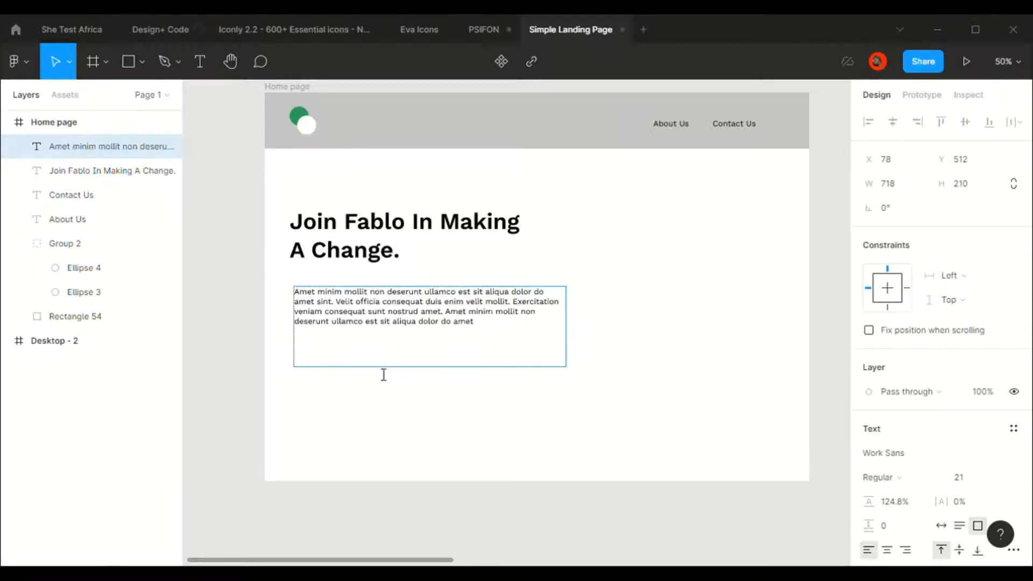
key(Escape)
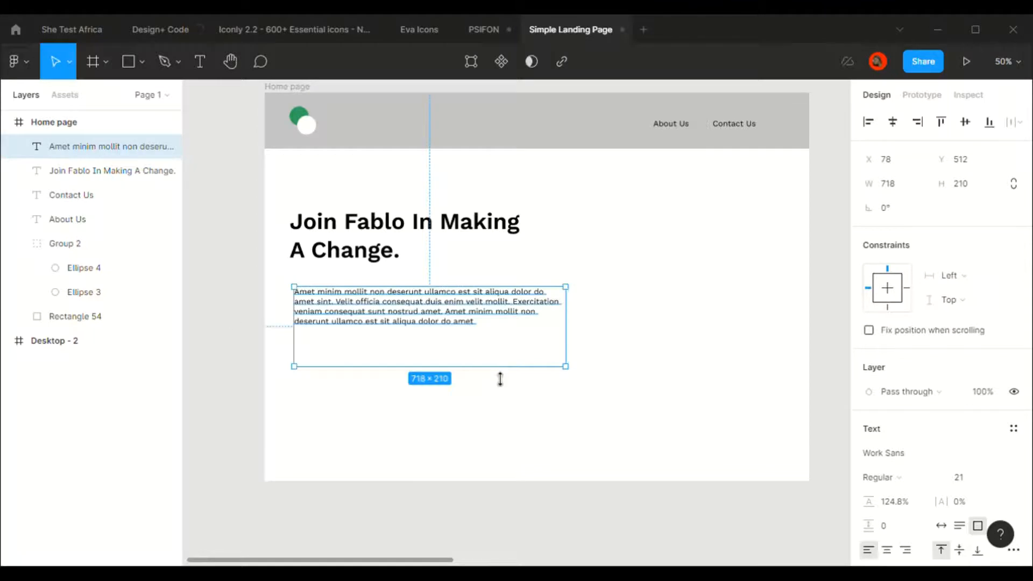
Step: Resize the placeholder paragraph to about 624 × 148 and align its left edge with the headline at X 66
mouse_move(500, 363)
mouse_down()
mouse_move(503, 320)
mouse_move(539, 328)
mouse_up()
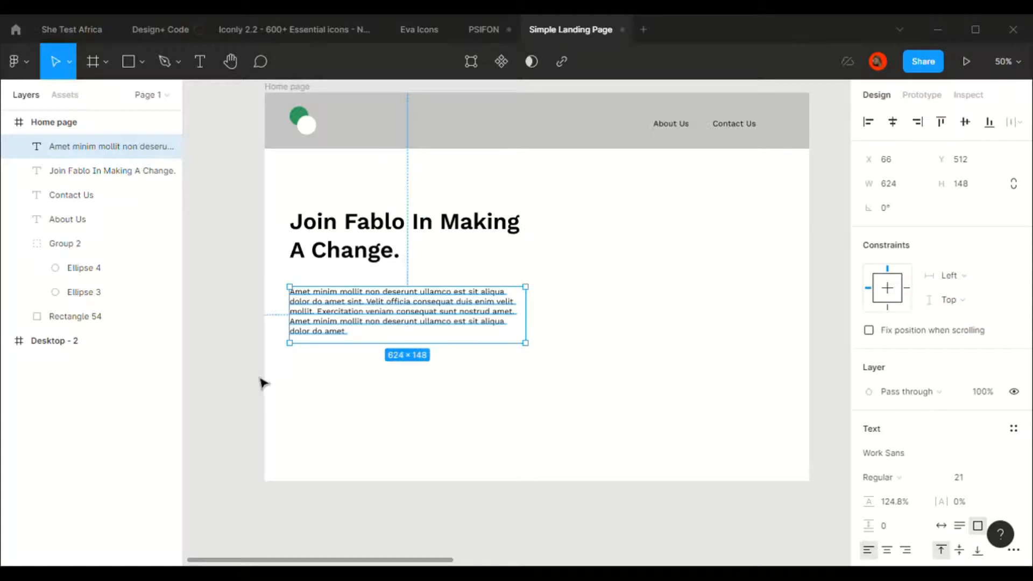
click(262, 383)
scroll(262, 382, down, 1)
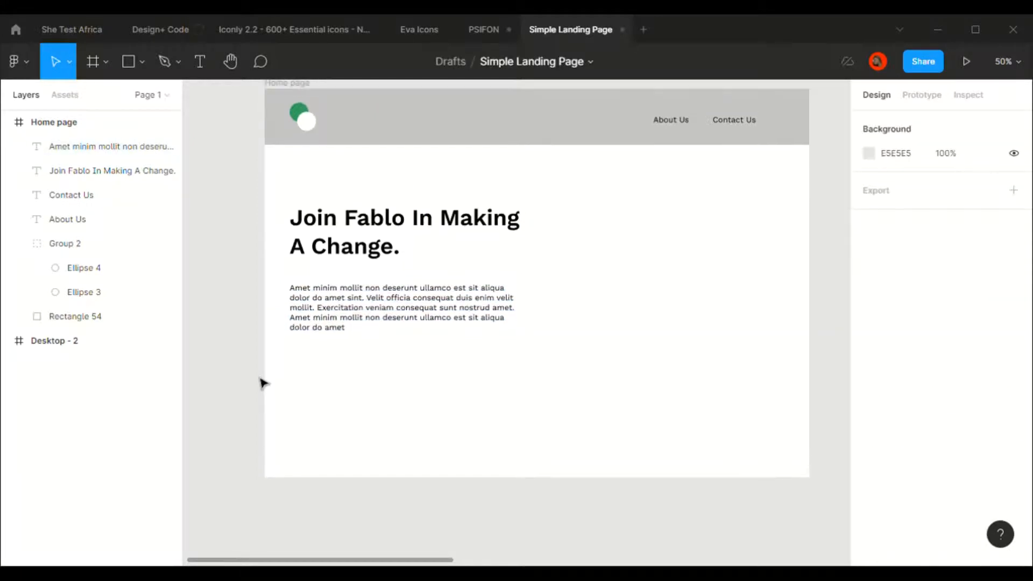
Step: Draw a button rectangle about 287 × 82 below the paragraph and position it at X 66, Y 698
key(t)
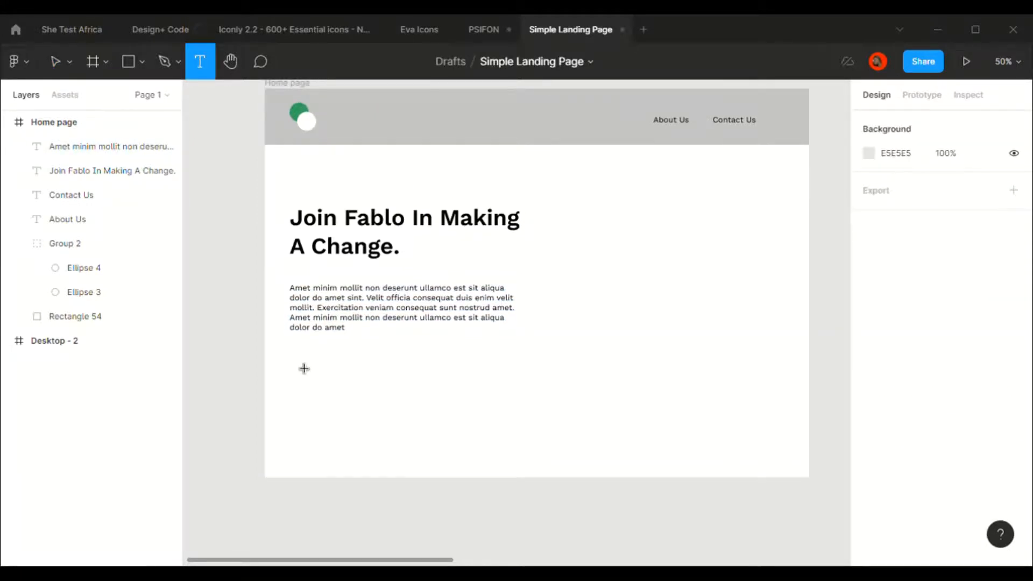
click(129, 61)
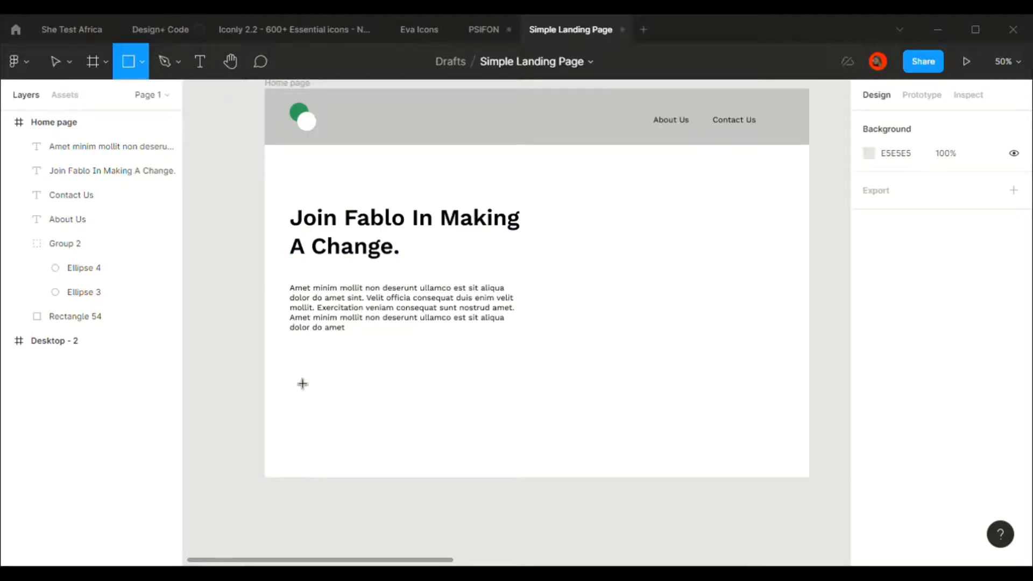
mouse_move(291, 359)
mouse_down()
mouse_move(411, 359)
mouse_move(420, 389)
mouse_move(411, 391)
mouse_up()
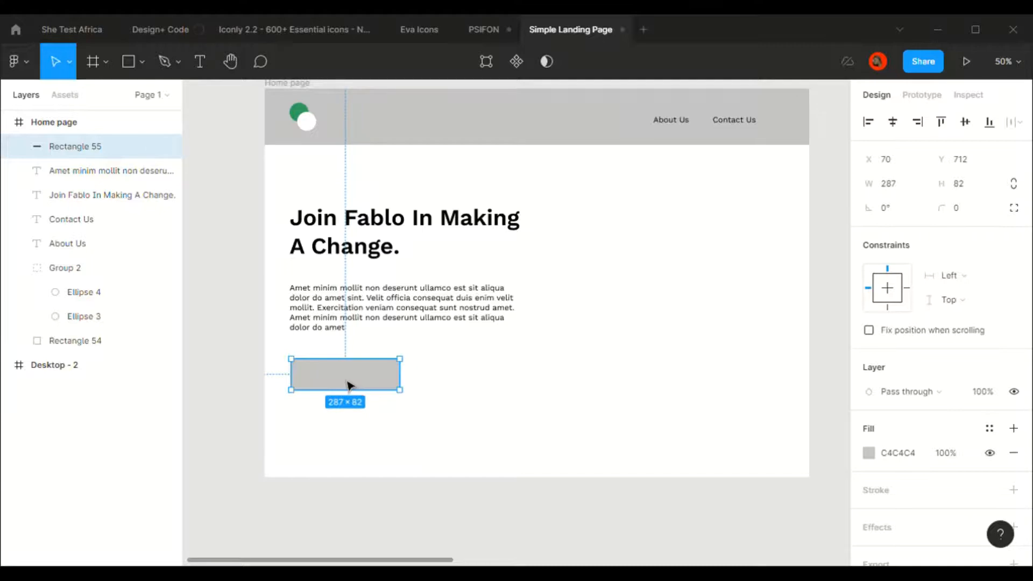
drag(348, 385, 355, 382)
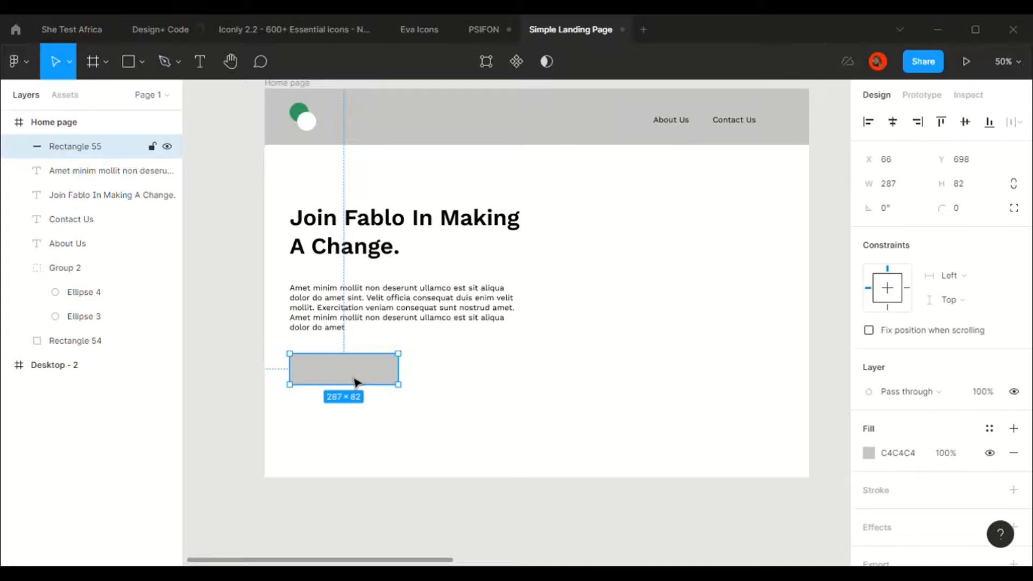
Step: Add a text box about 246 × 46 over the button rectangle reading "SIGN UP"
key(t)
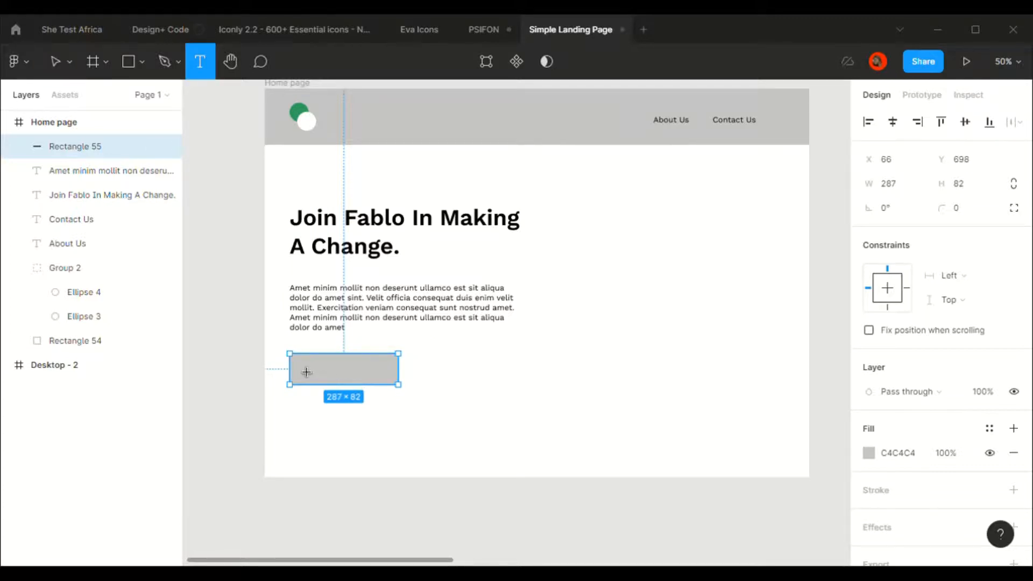
drag(306, 372, 395, 386)
text(Sig)
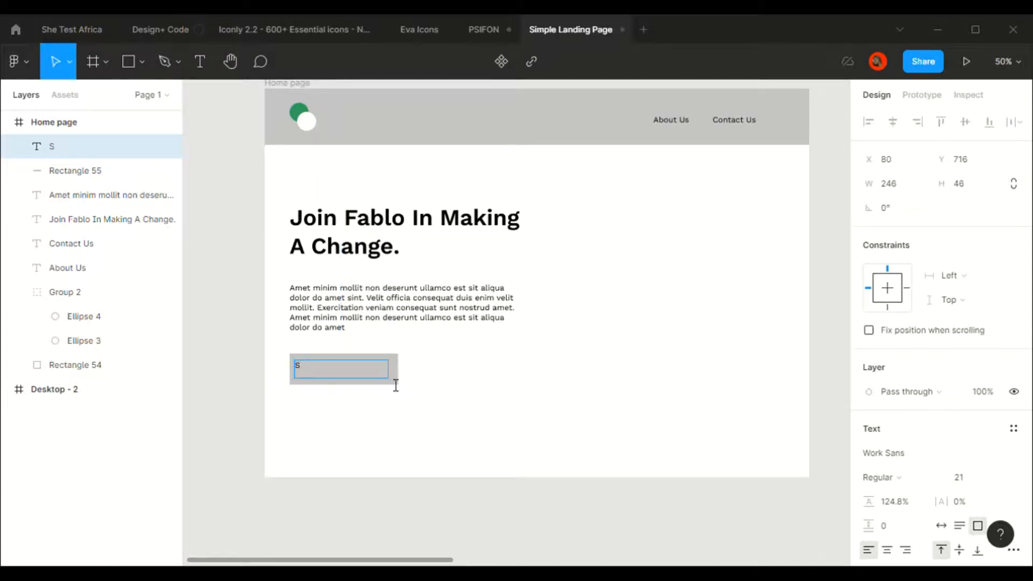
key(BackSpace)
key(BackSpace)
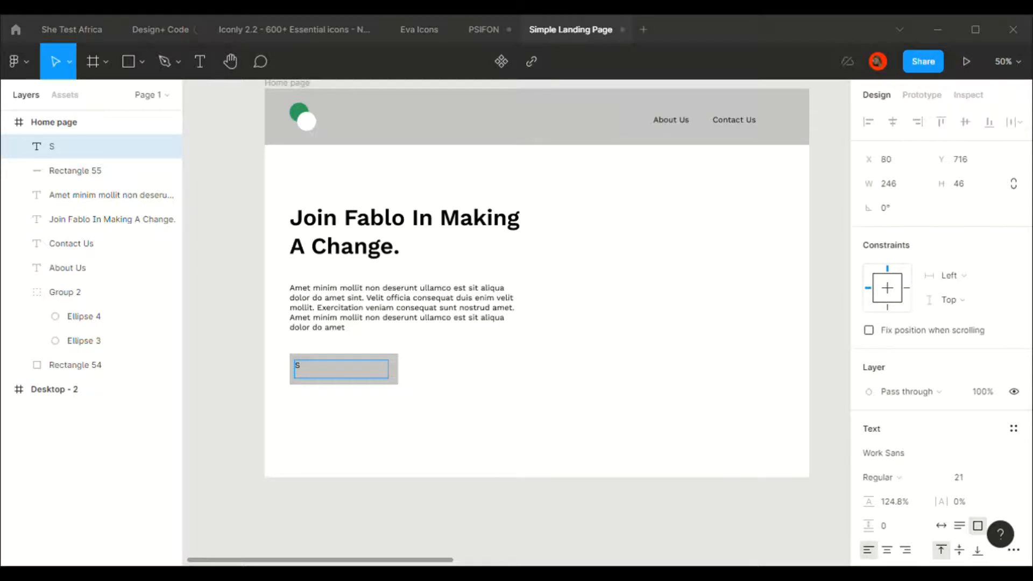
text(I)
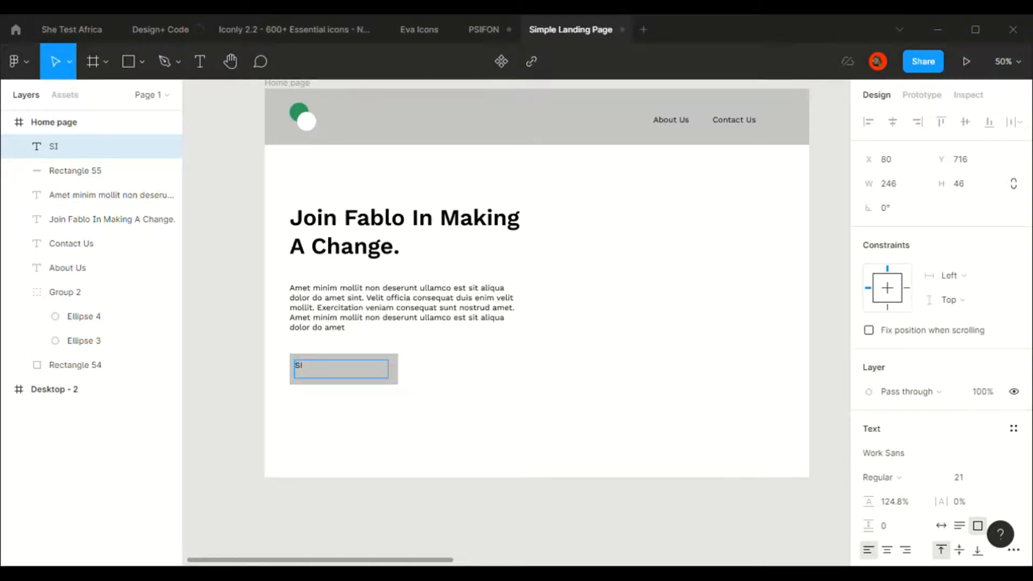
text(GN UP)
key(Escape)
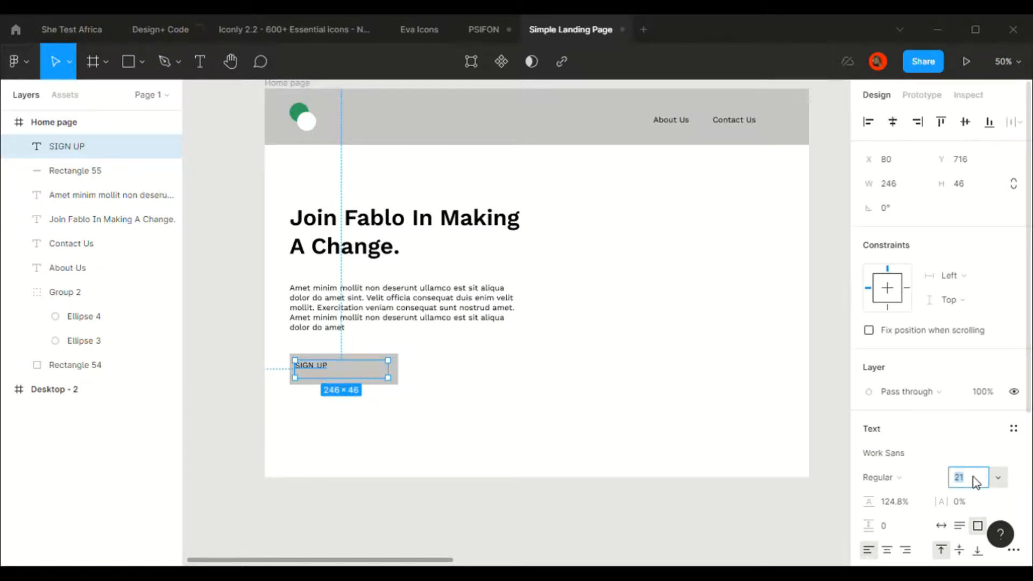
Step: Set the SIGN UP label's font size to 28 and center its text horizontally within the button
key(Return)
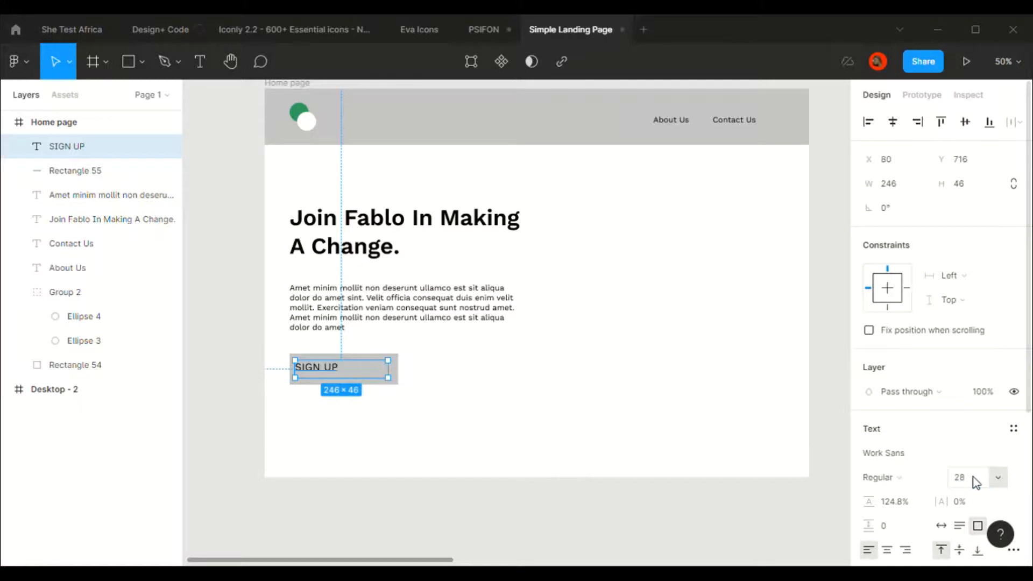
scroll(884, 499, down, 4)
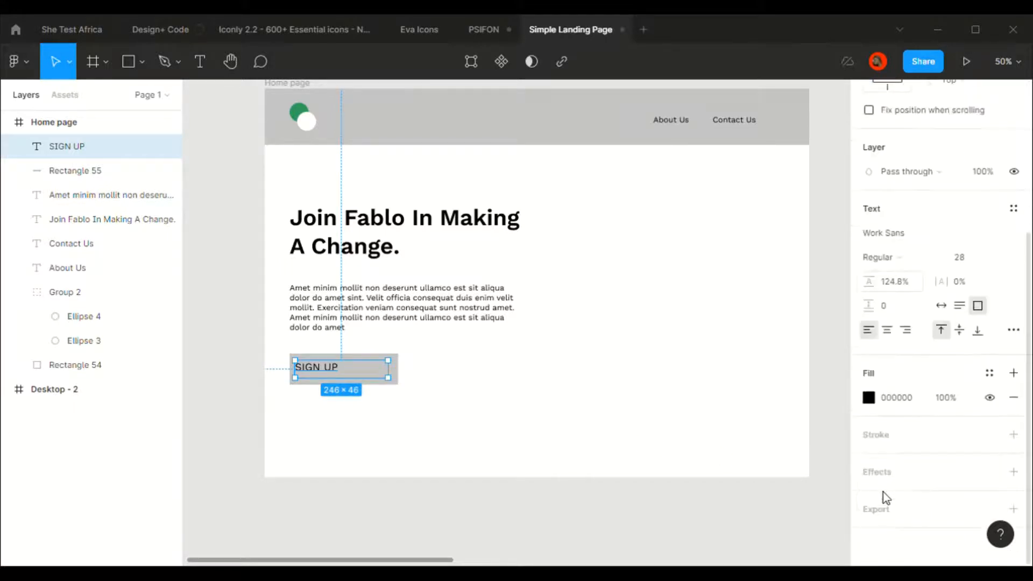
click(887, 330)
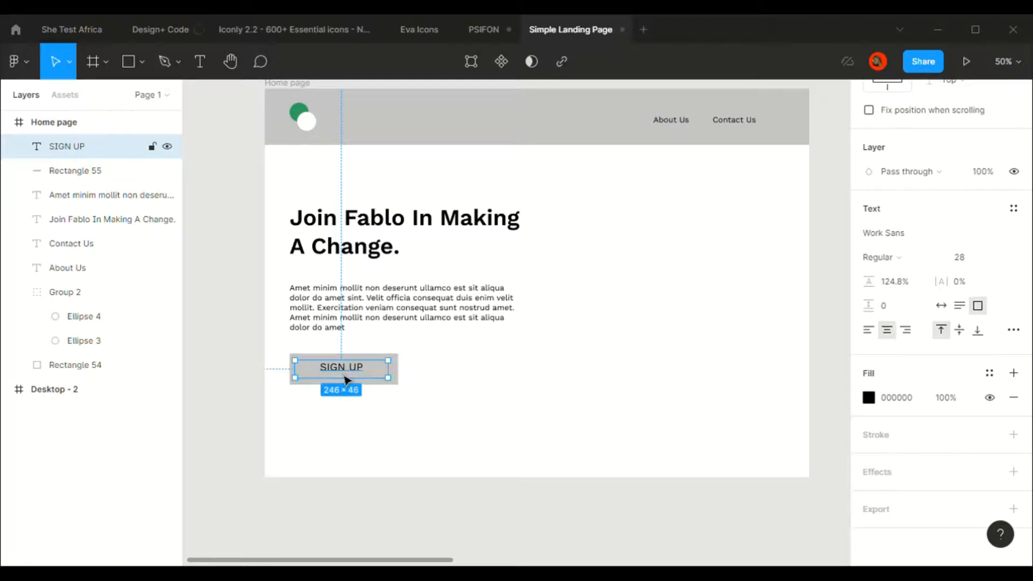
drag(347, 377, 346, 377)
drag(347, 379, 347, 379)
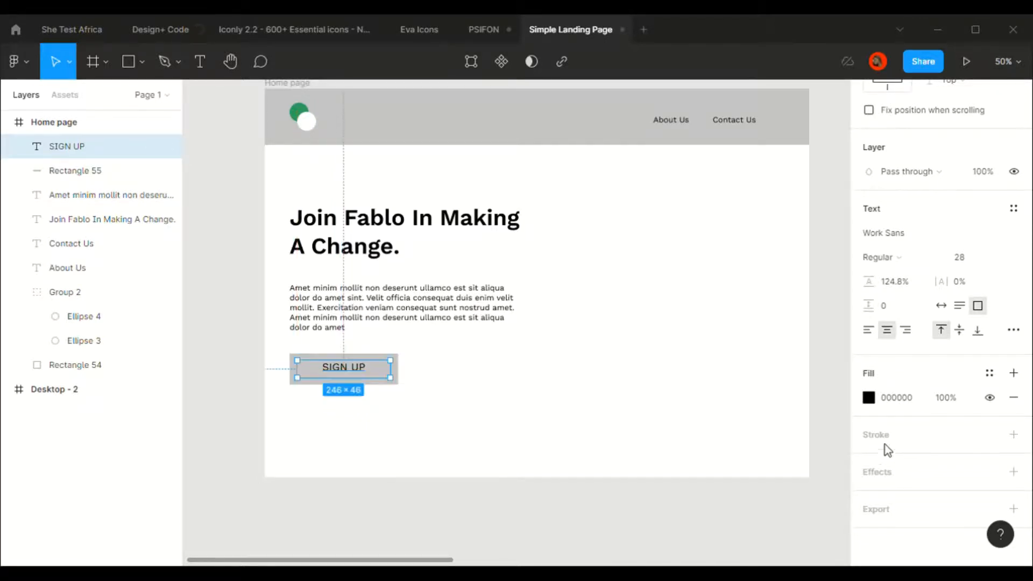
Step: Set the SIGN UP label's text color to FFFFFF and its font weight to SemiBold
click(909, 398)
text(ff)
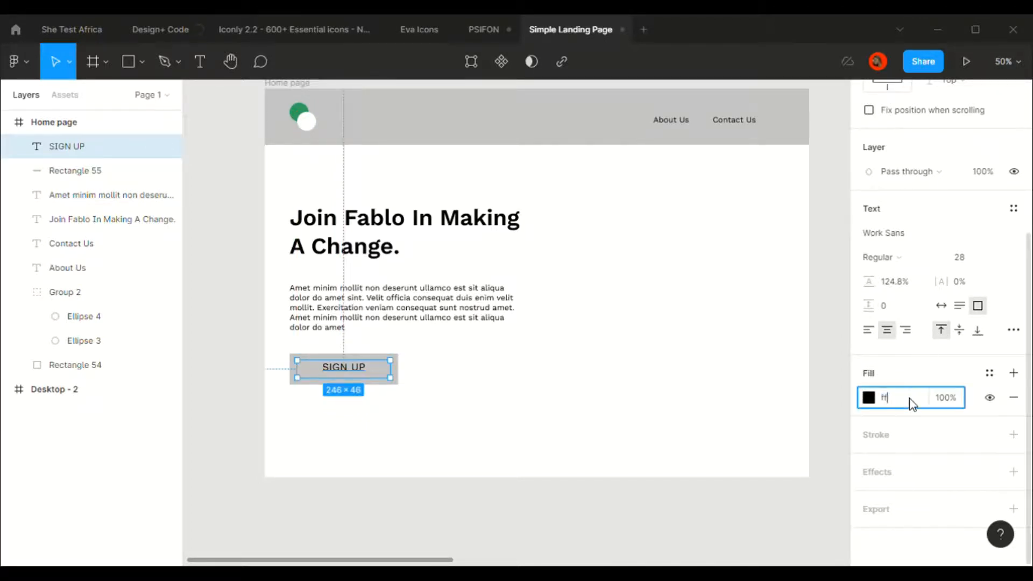
text(f)
key(Return)
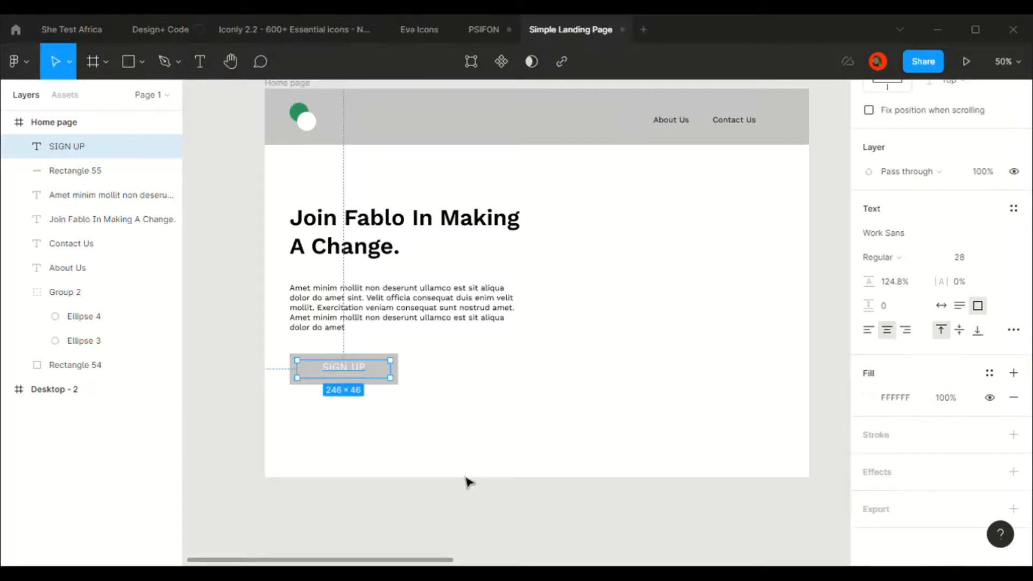
click(899, 261)
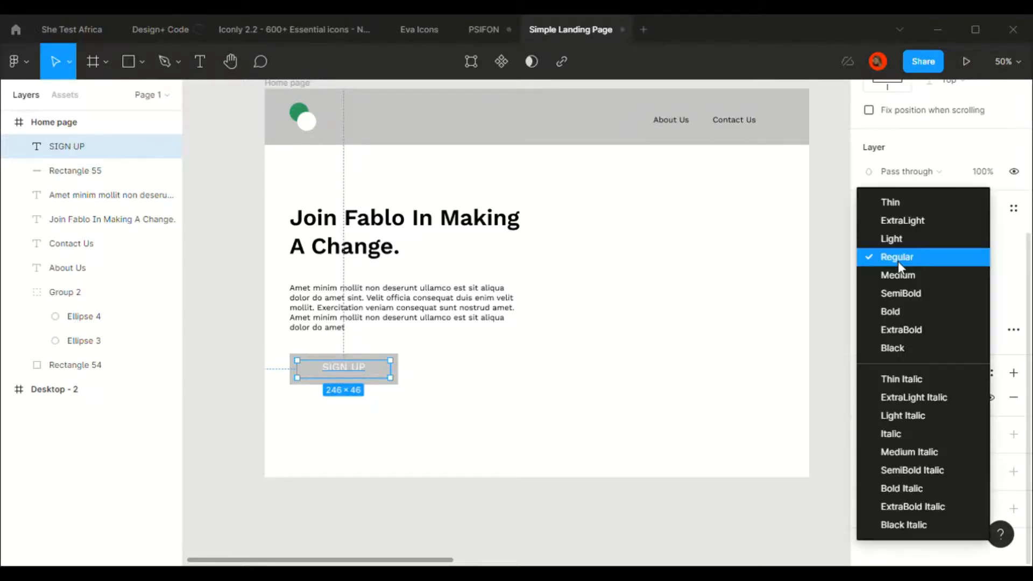
click(905, 298)
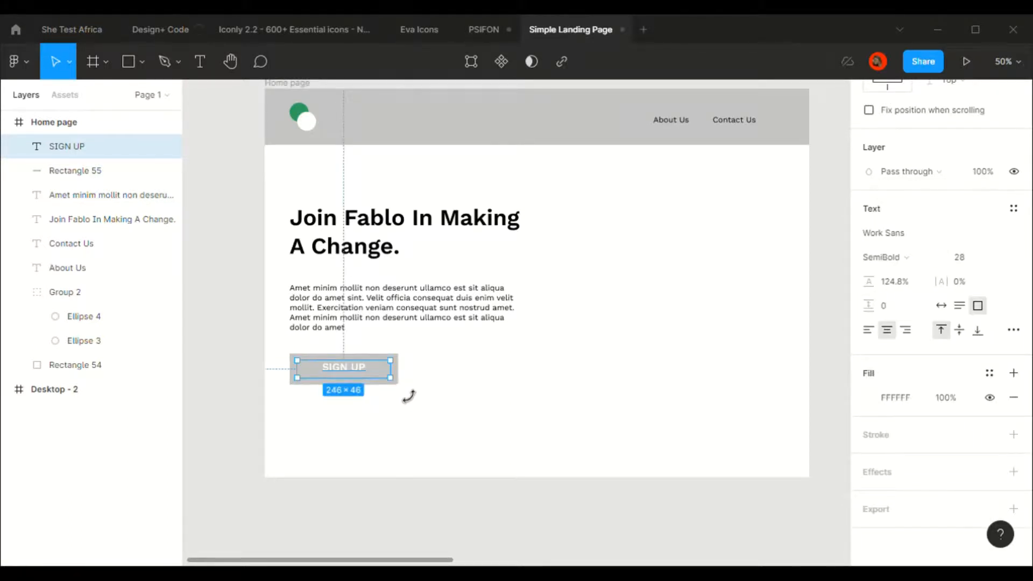
Step: Set the height of the button rectangle behind the SIGN UP label to 80
click(405, 396)
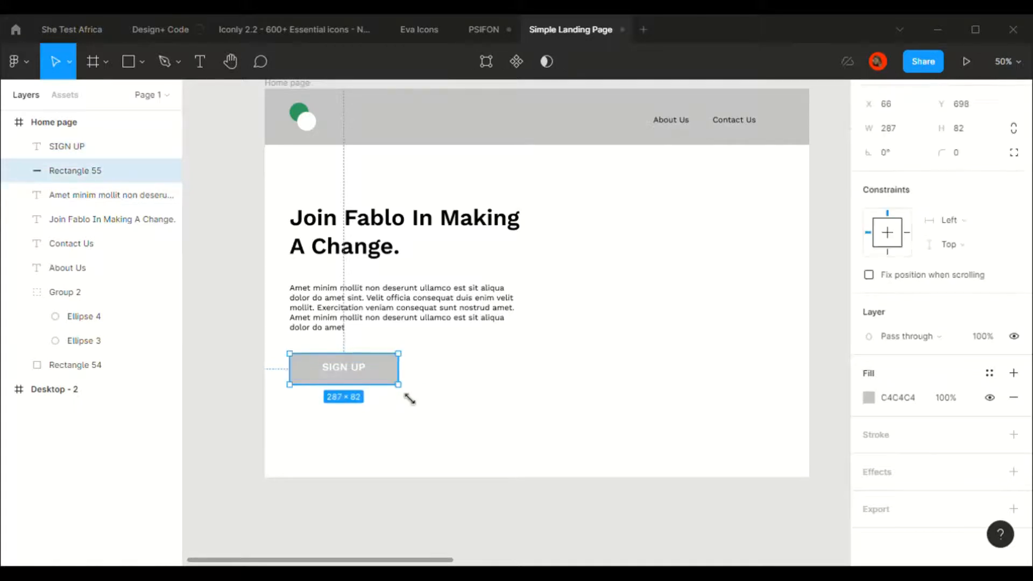
click(359, 377)
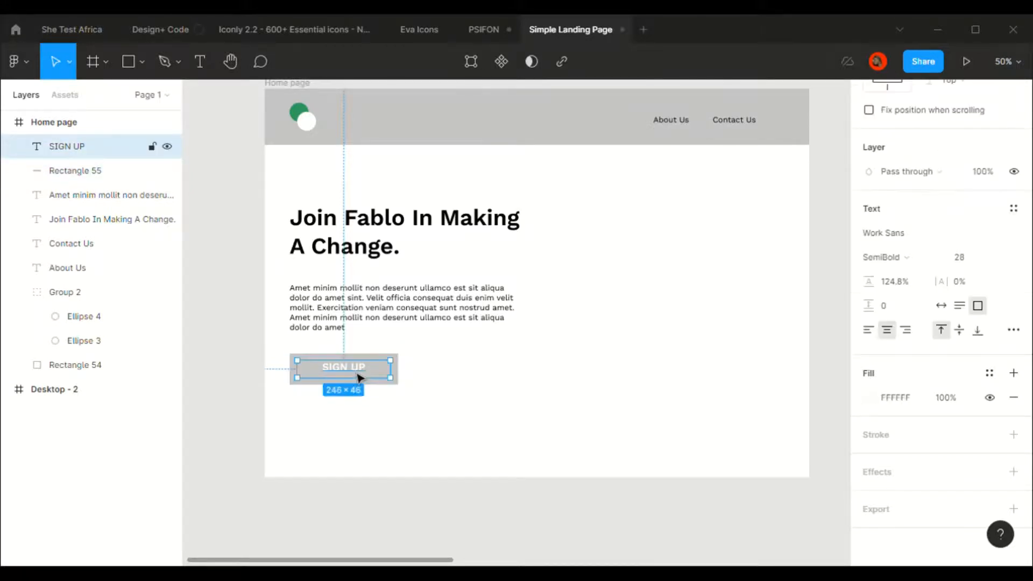
drag(359, 377, 359, 374)
key(Escape)
click(390, 366)
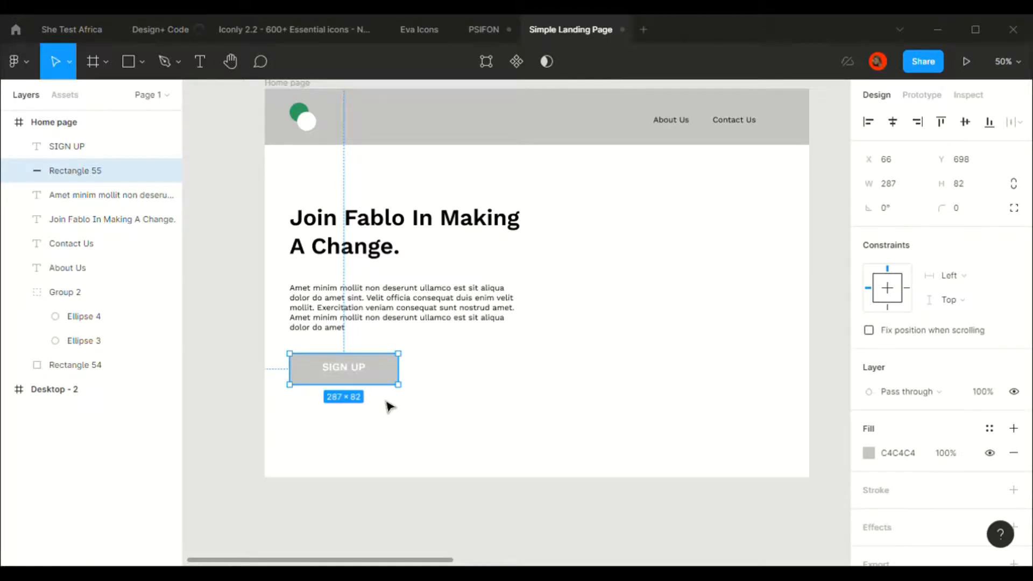
click(961, 184)
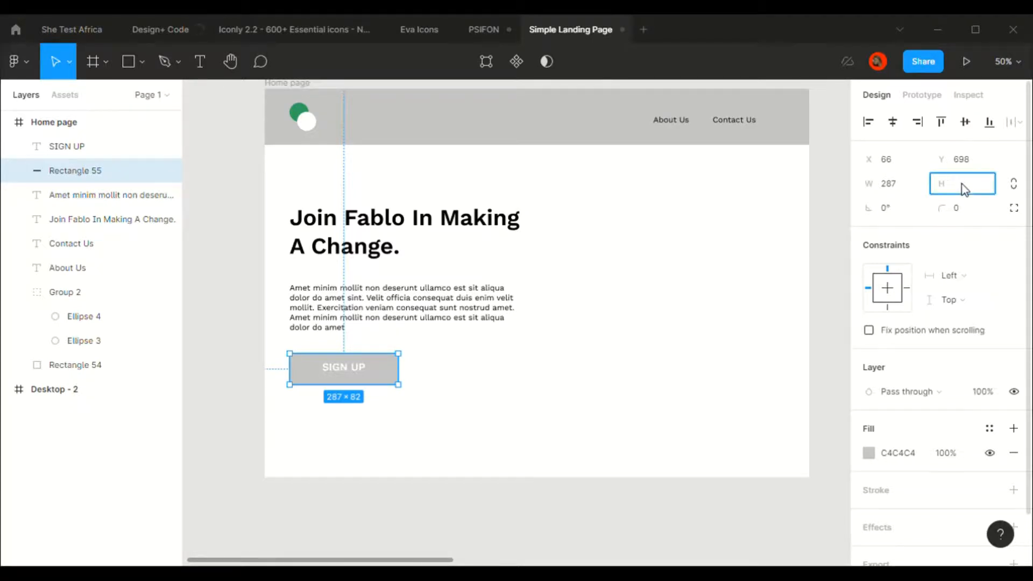
key(Return)
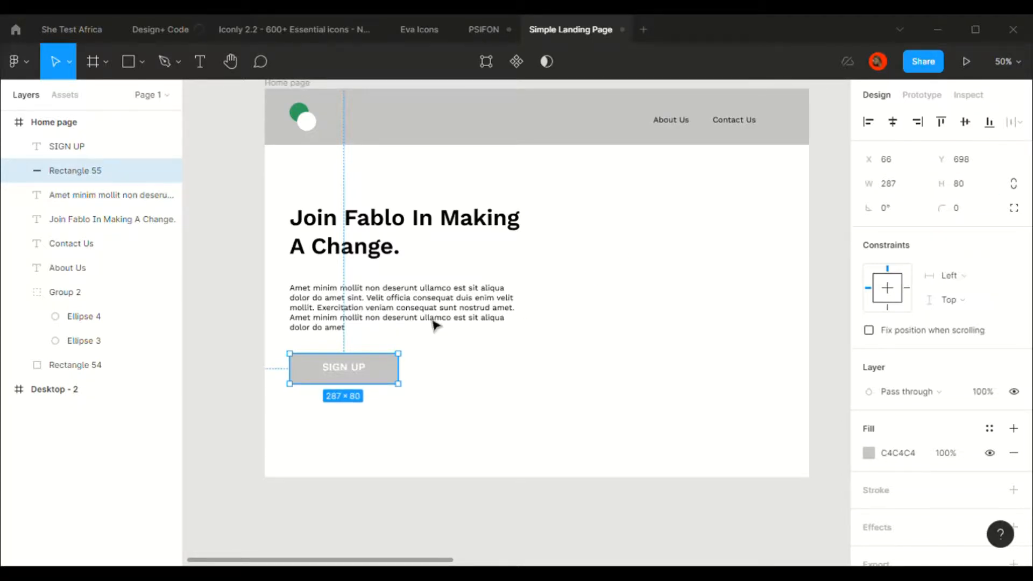
Step: Fill the button rectangle with the logo's green from the document colors, 31A05E
click(342, 375)
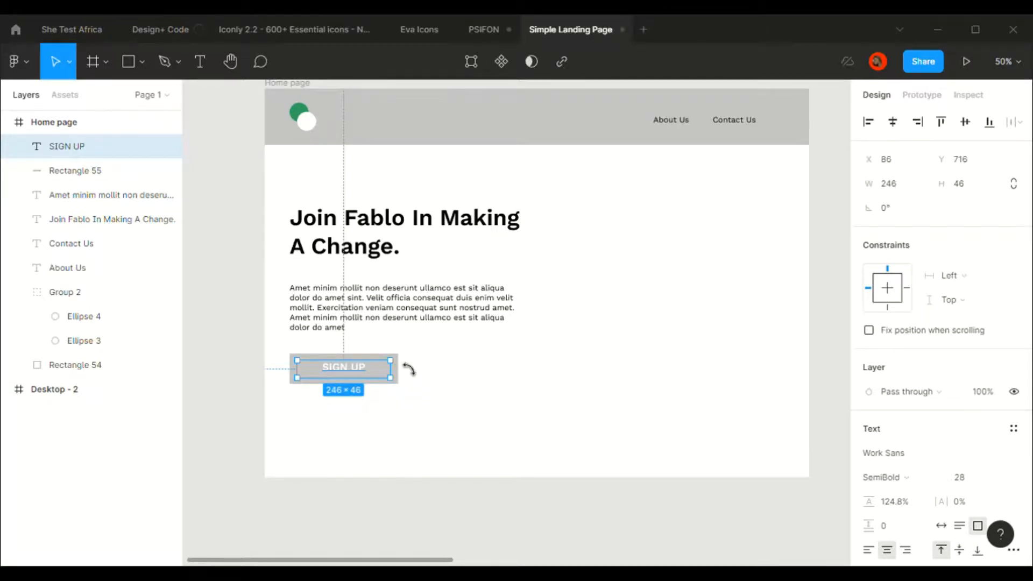
click(361, 357)
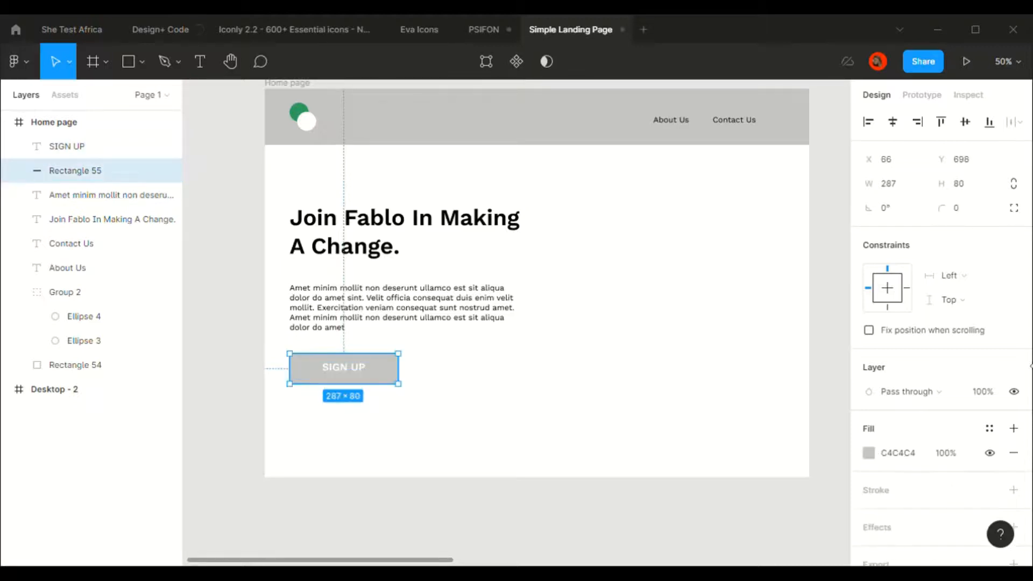
click(868, 453)
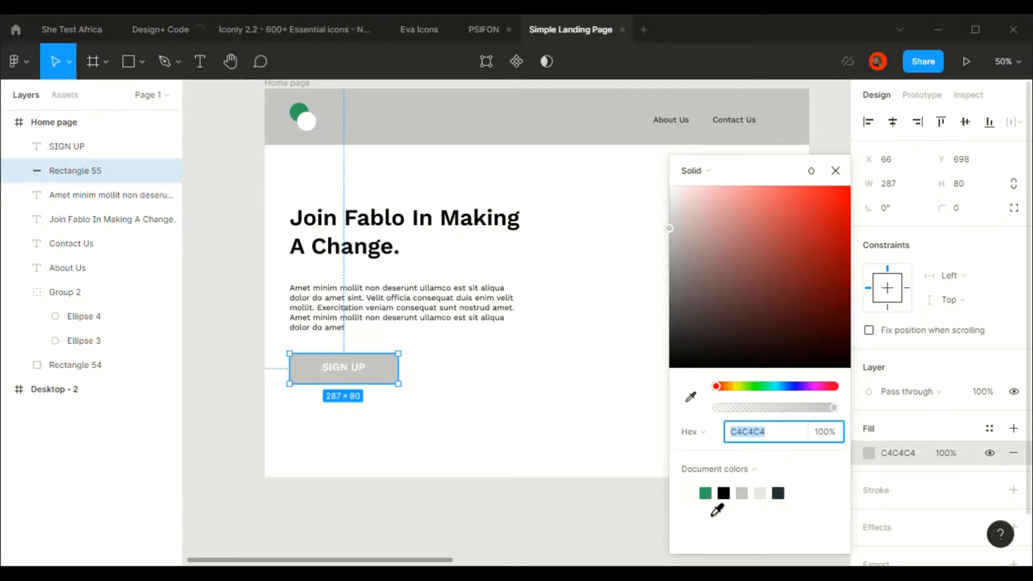
click(705, 492)
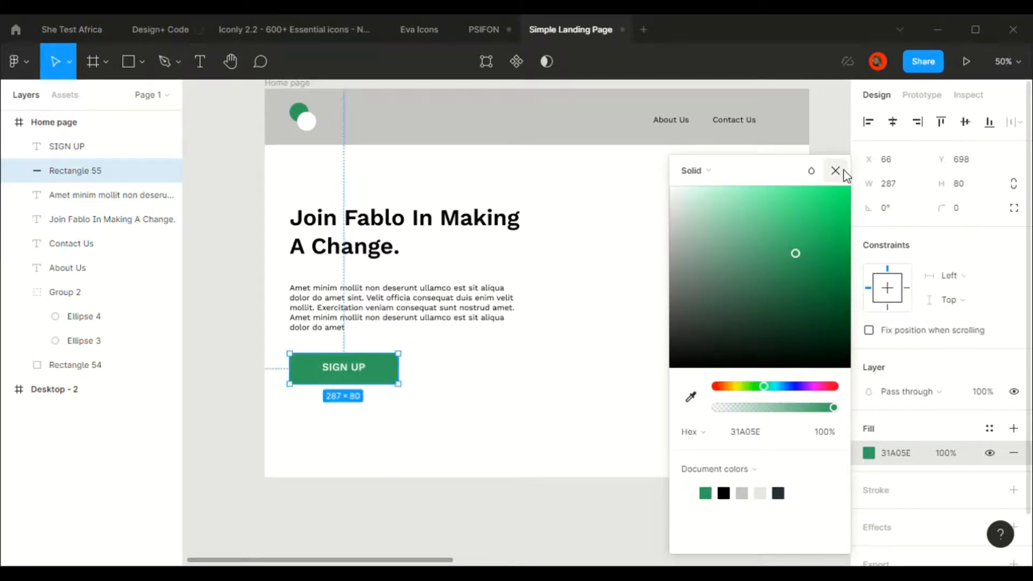
click(835, 171)
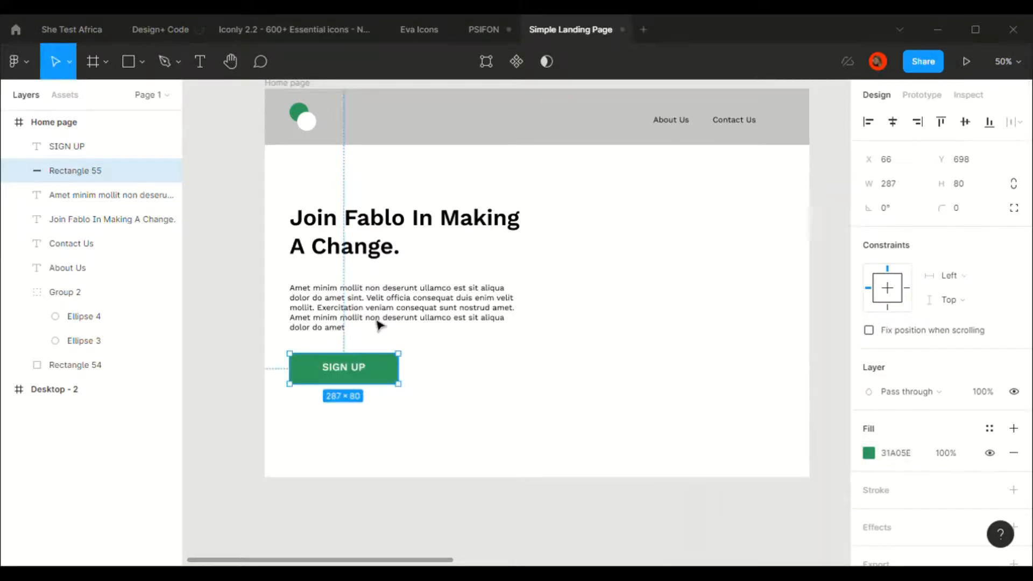
Step: Nudge the SIGN UP label down by 2 within the button to Y 718
click(354, 377)
key(Down)
key(Down)
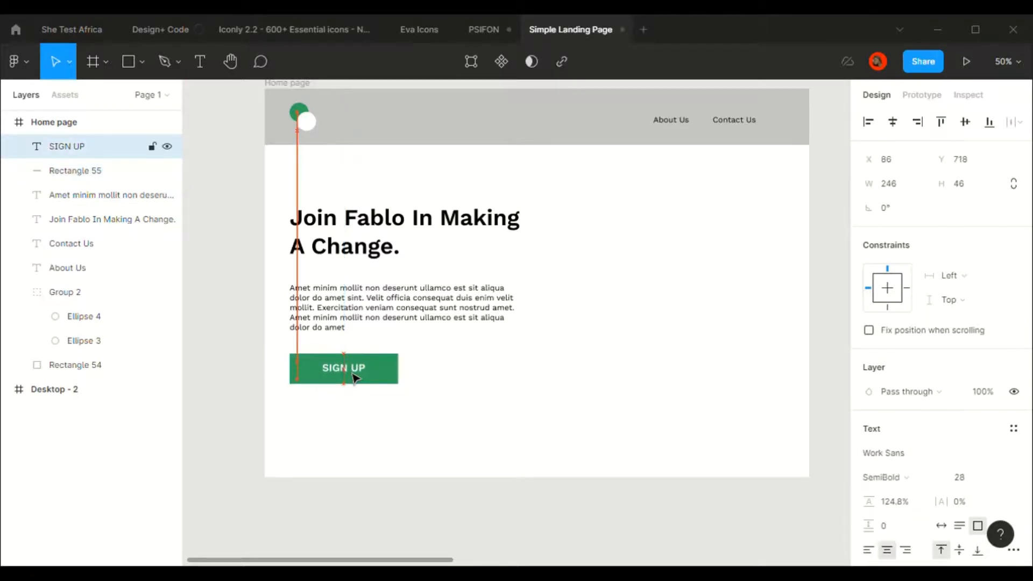
click(403, 390)
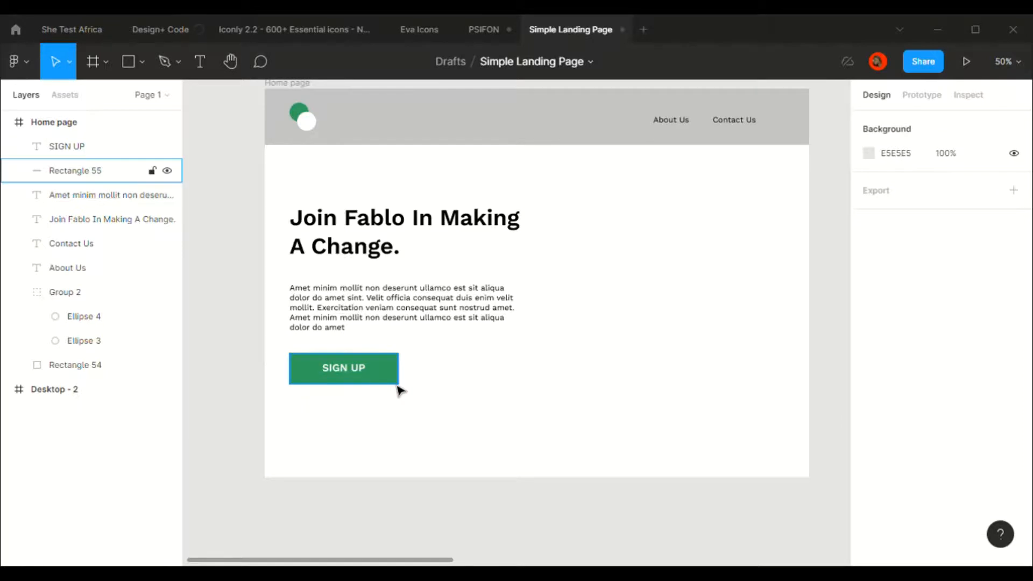
Step: Group the SIGN UP label with its green button rectangle
click(342, 375)
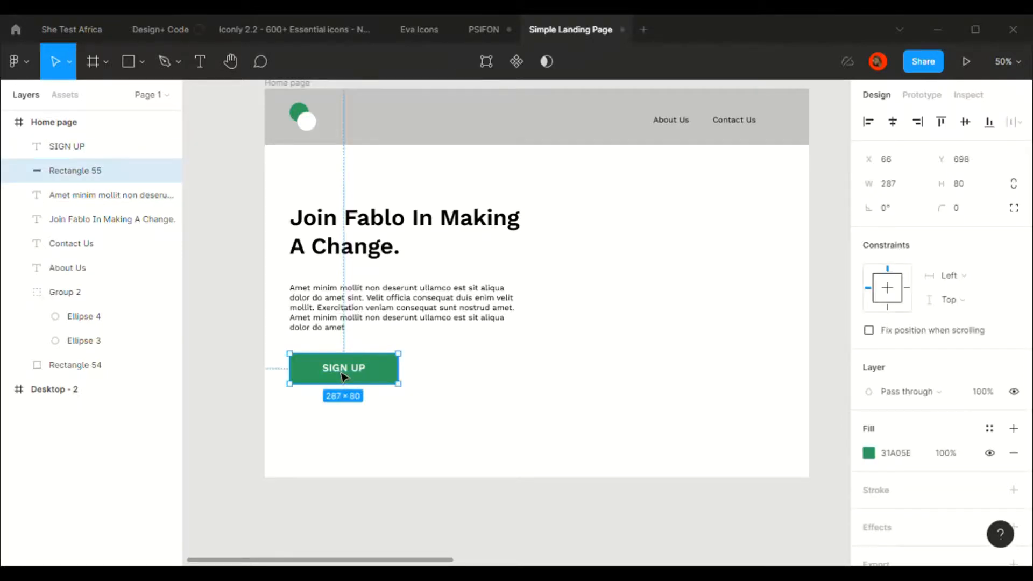
shift+click(344, 377)
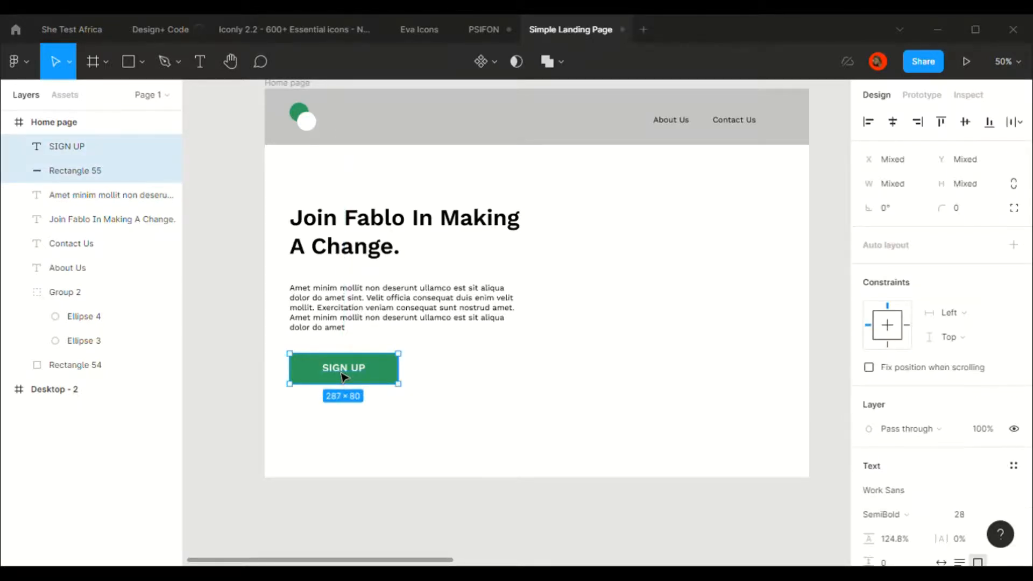
key(ctrl+g)
click(237, 369)
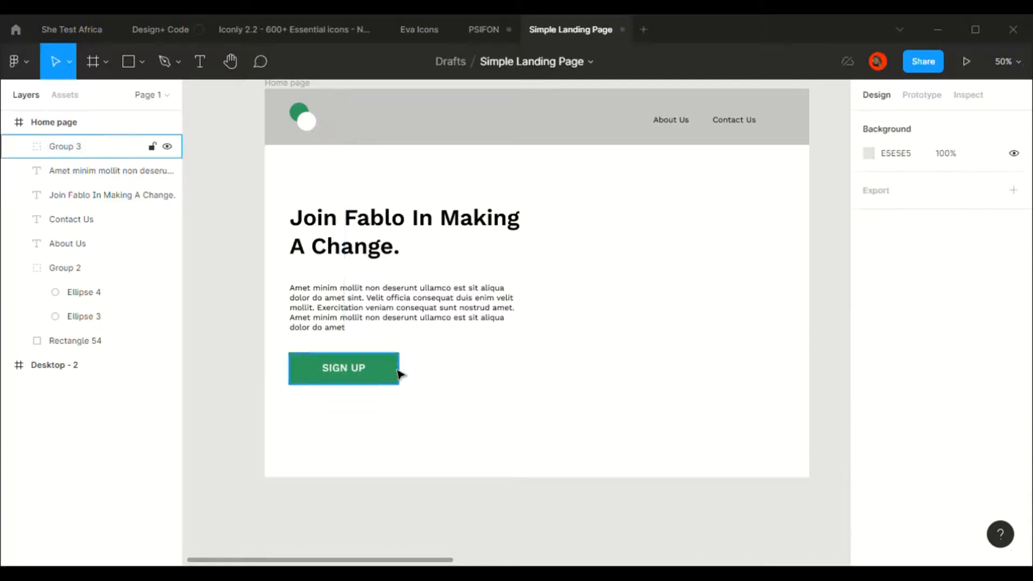
Step: Round the corners of the green rectangle inside the button group with a radius of 5
click(398, 371)
click(399, 372)
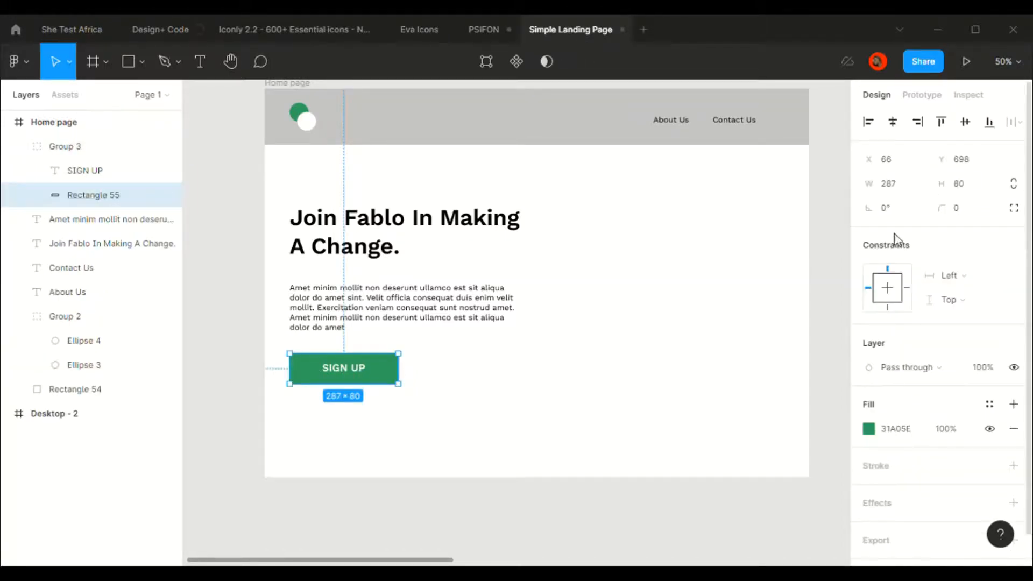
click(954, 214)
text(5)
key(Return)
click(772, 311)
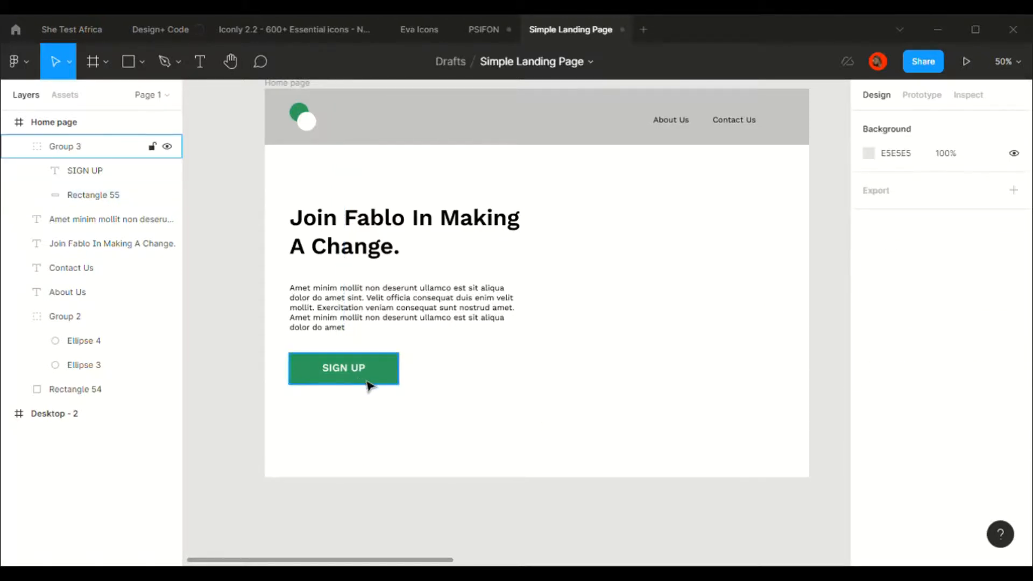
Step: Narrow the SIGN UP button group to a width of about 254, keeping its left edge at X 66
click(414, 378)
drag(413, 380, 397, 379)
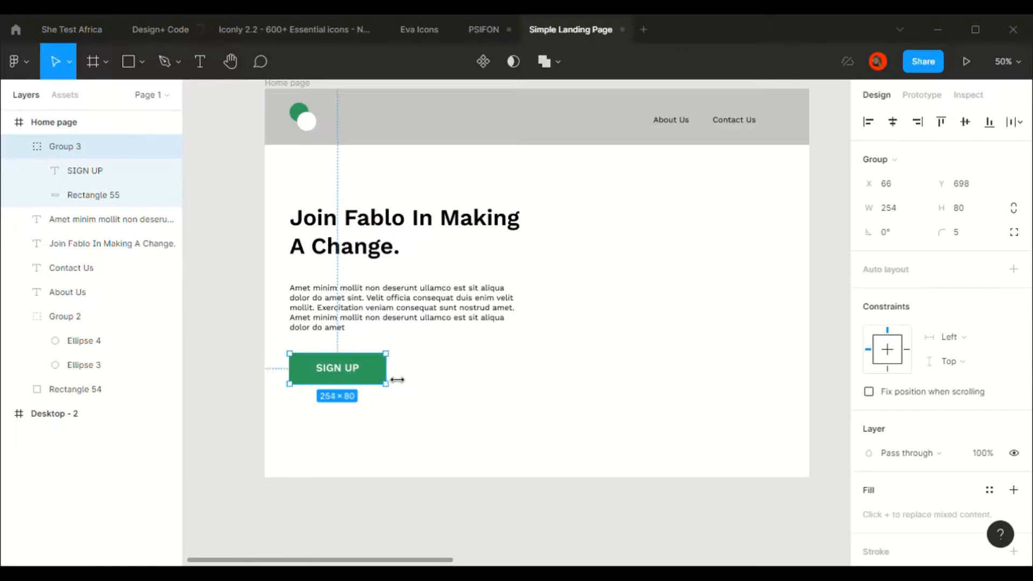
click(416, 476)
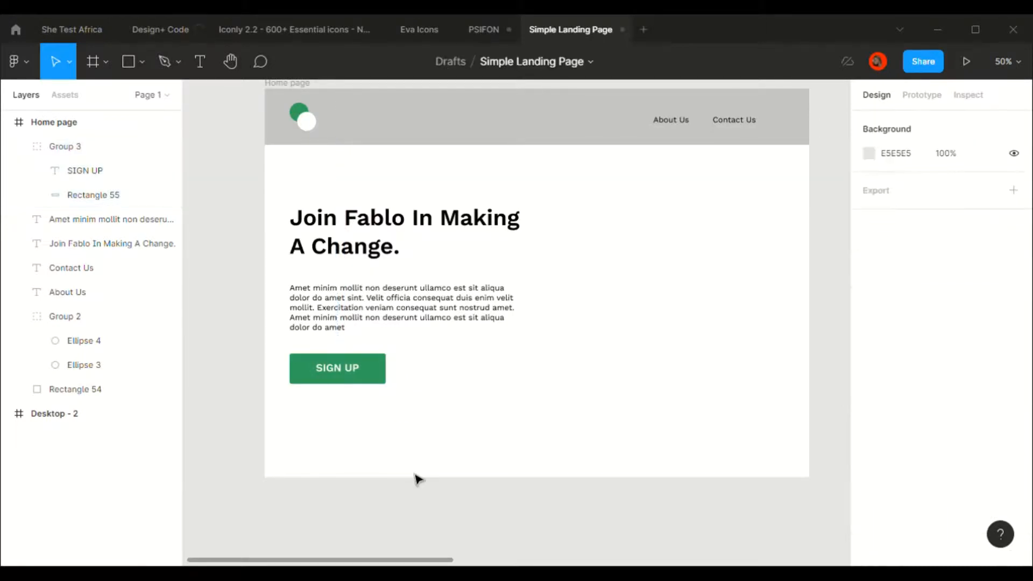
Step: Paste the mail van illustration onto the Home page and scale it proportionally to 500 × 500
scroll(414, 474, up, 1)
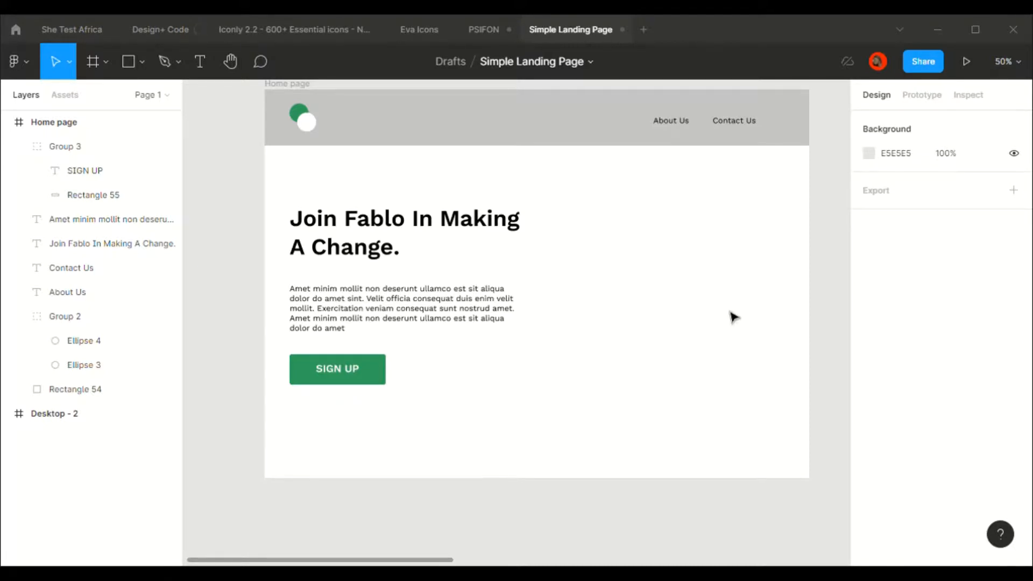
key(ctrl+v)
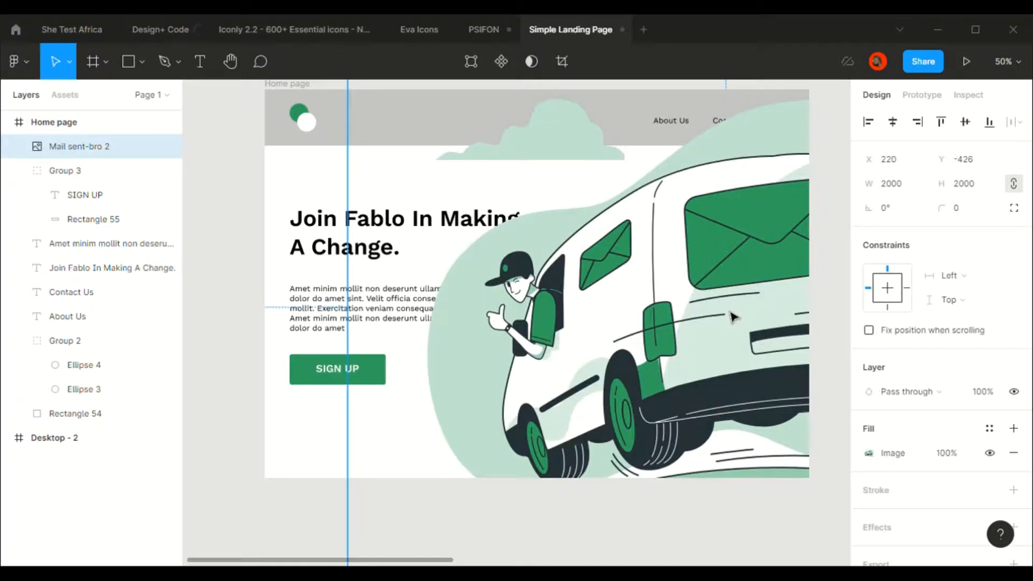
click(906, 185)
double_click(906, 185)
text(5)
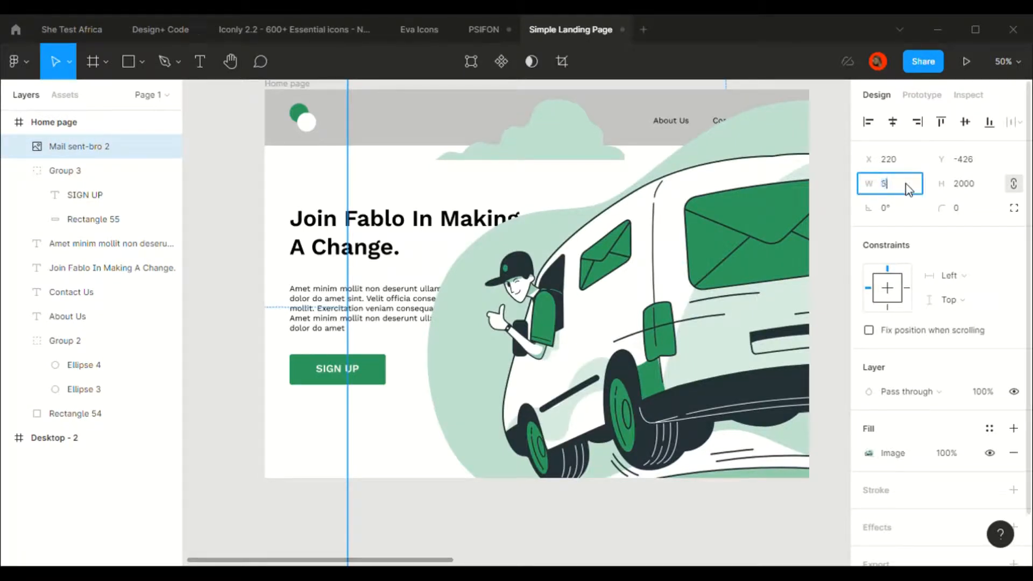
text(00)
key(Return)
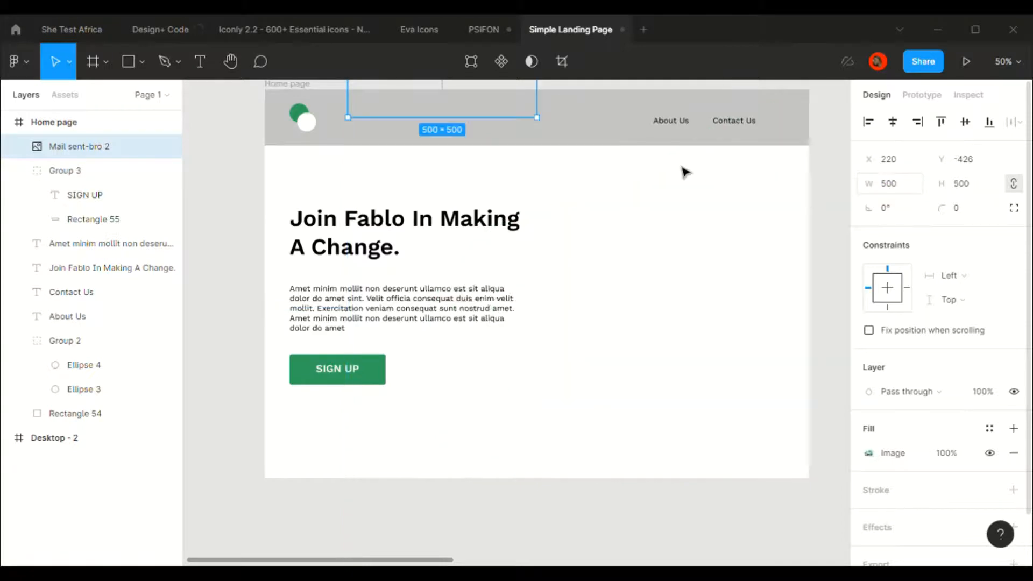
Step: Move the van illustration to the right of the headline and paragraph and enlarge it to about 796 × 790 at X 608, Y 136
scroll(679, 171, up, 2)
drag(452, 131, 684, 419)
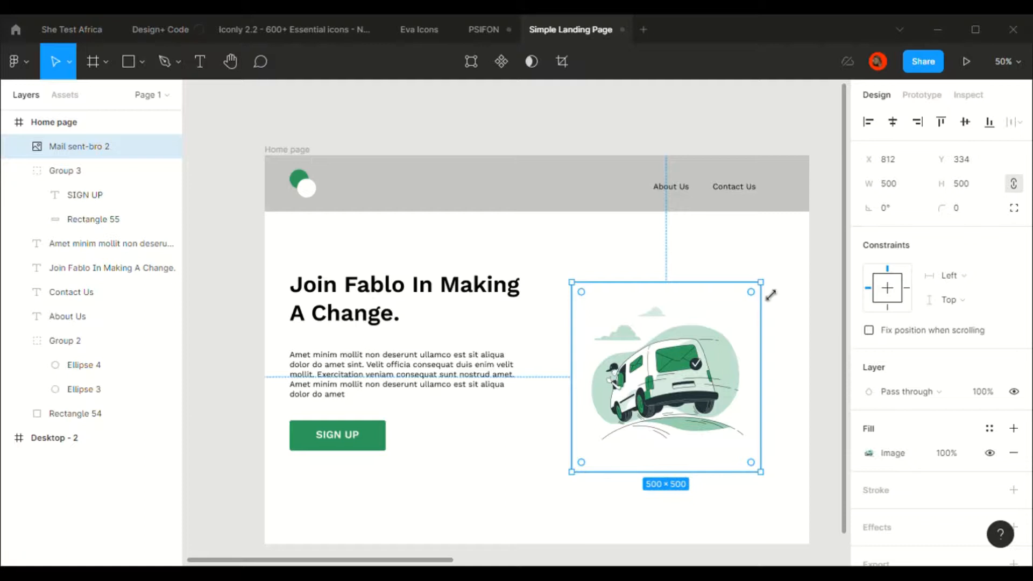
drag(771, 294, 801, 246)
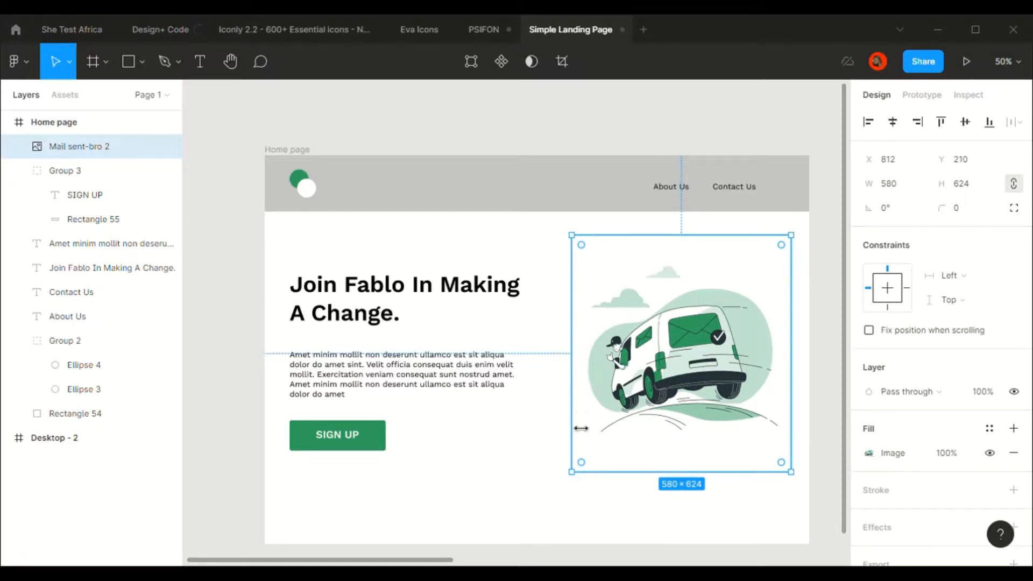
drag(581, 484, 560, 492)
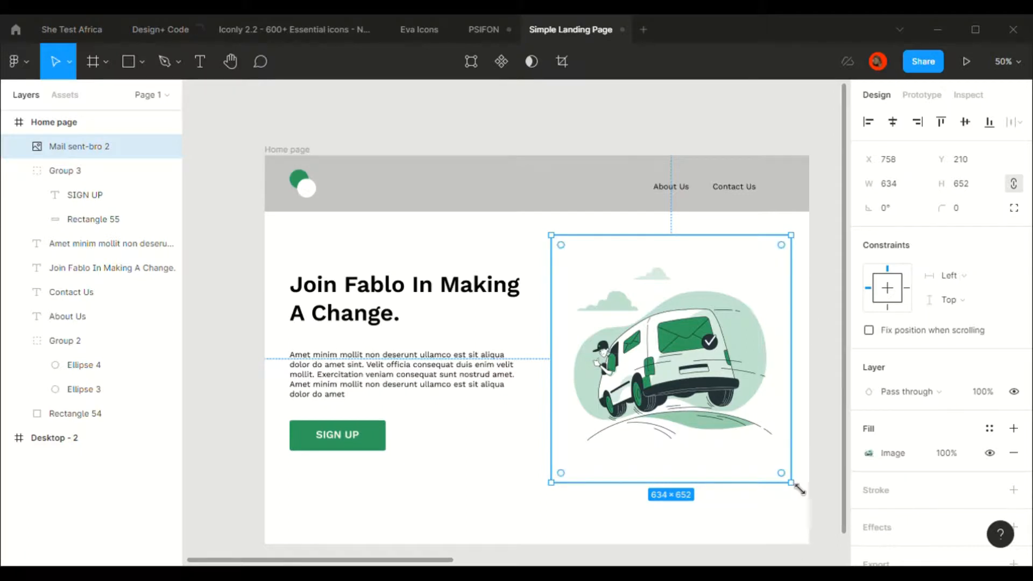
drag(801, 432, 707, 412)
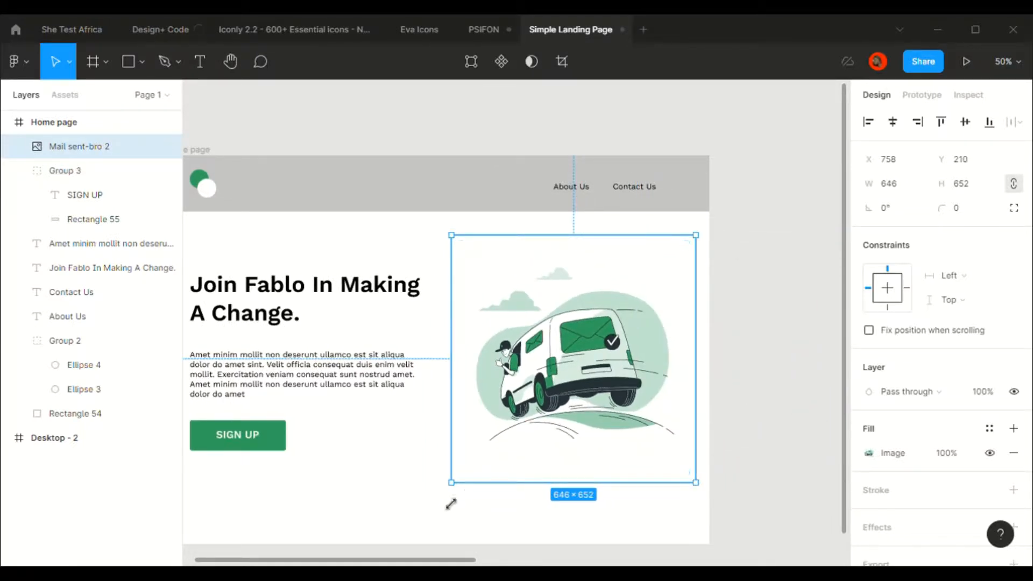
drag(453, 502, 437, 518)
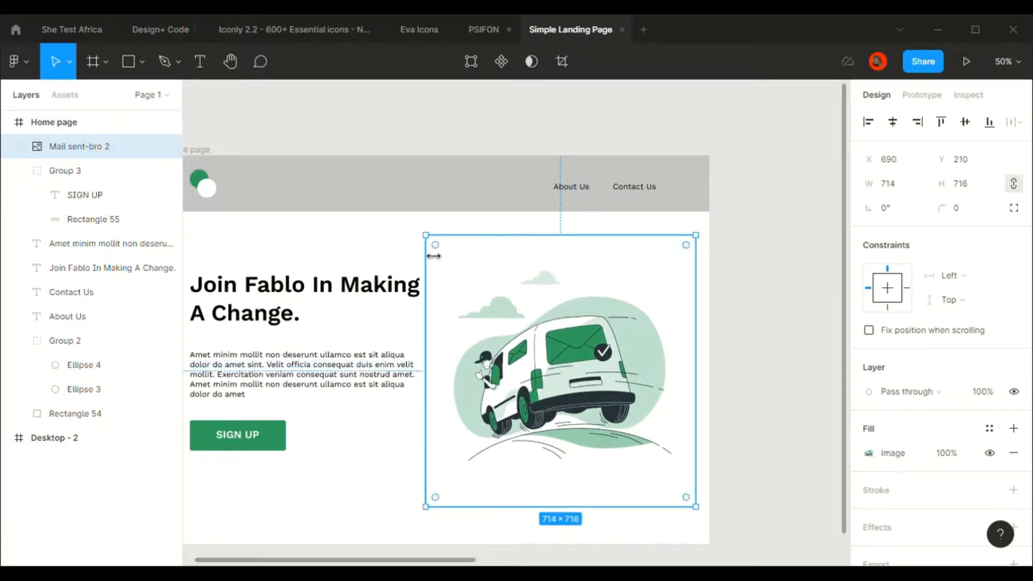
drag(426, 236, 405, 218)
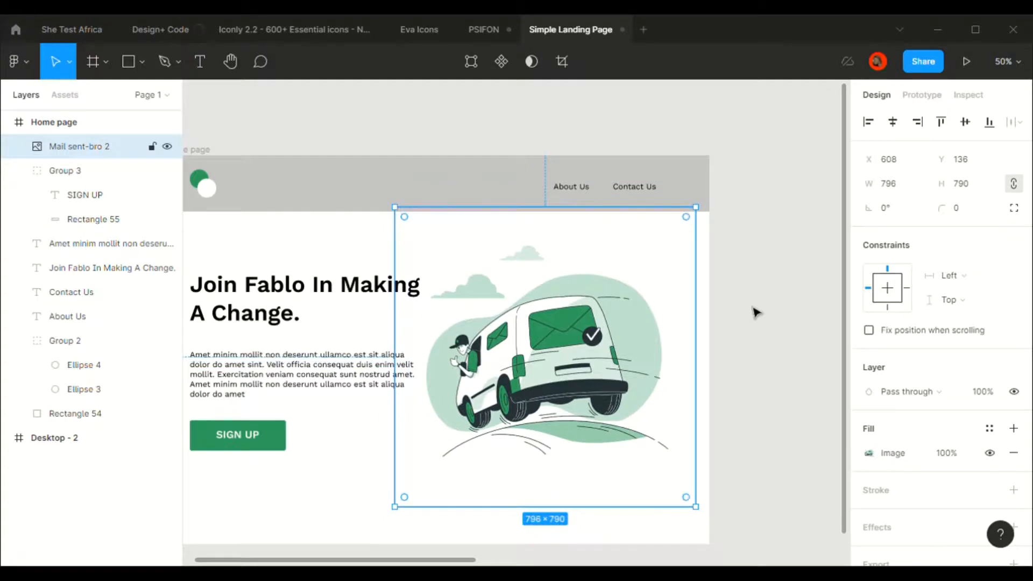
scroll(756, 308, left, 5)
scroll(751, 307, down, 2)
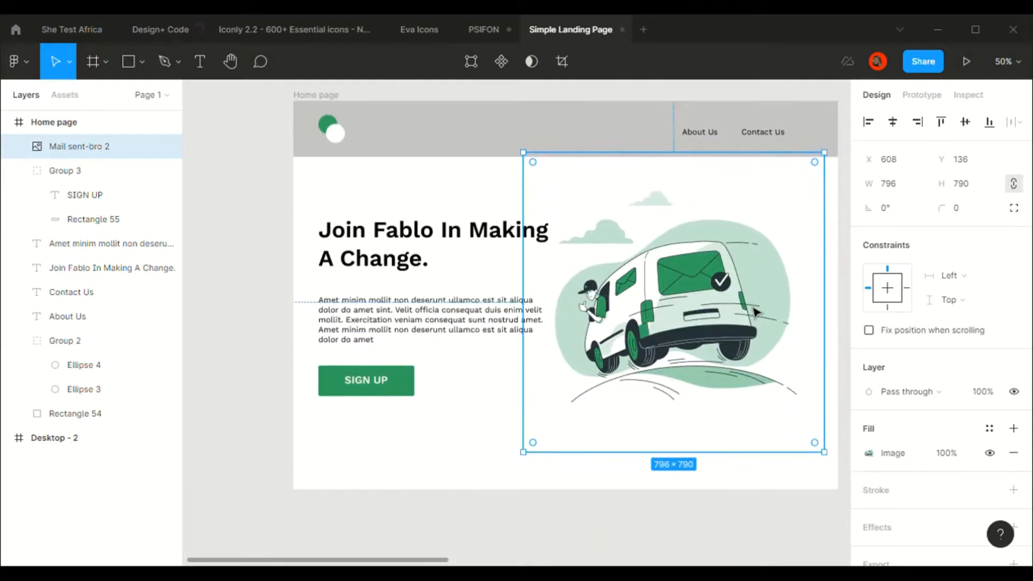
scroll(756, 312, right, 4)
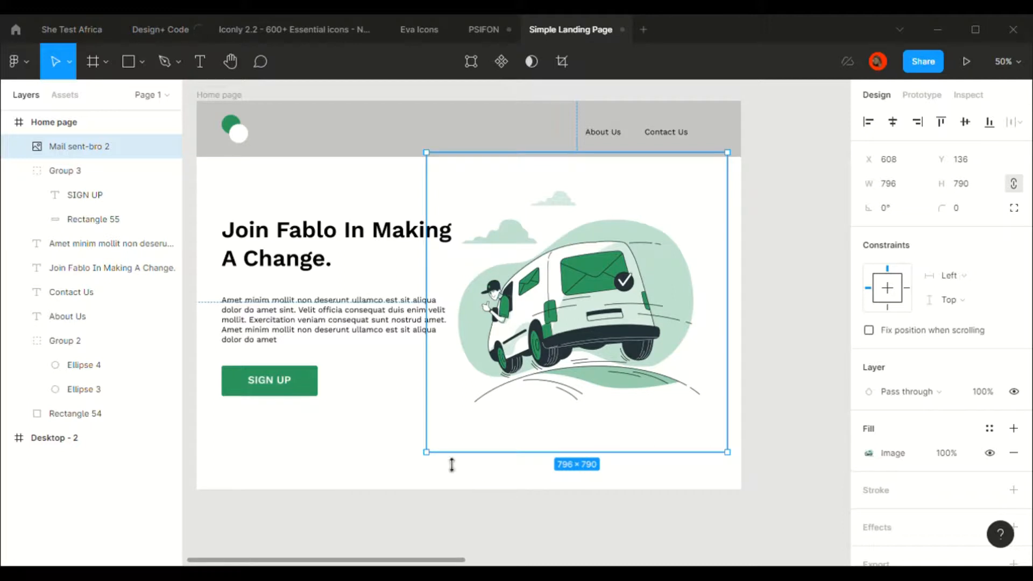
Step: Resize the van illustration to about 786 × 790 and shift it right to about X 635, Y 137
drag(438, 463, 441, 462)
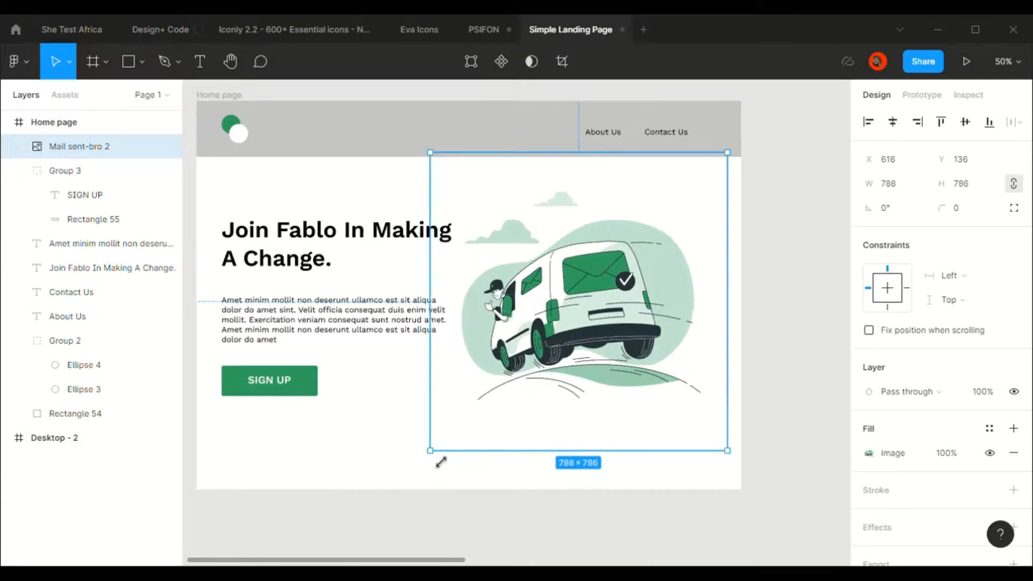
click(753, 346)
scroll(755, 346, left, 3)
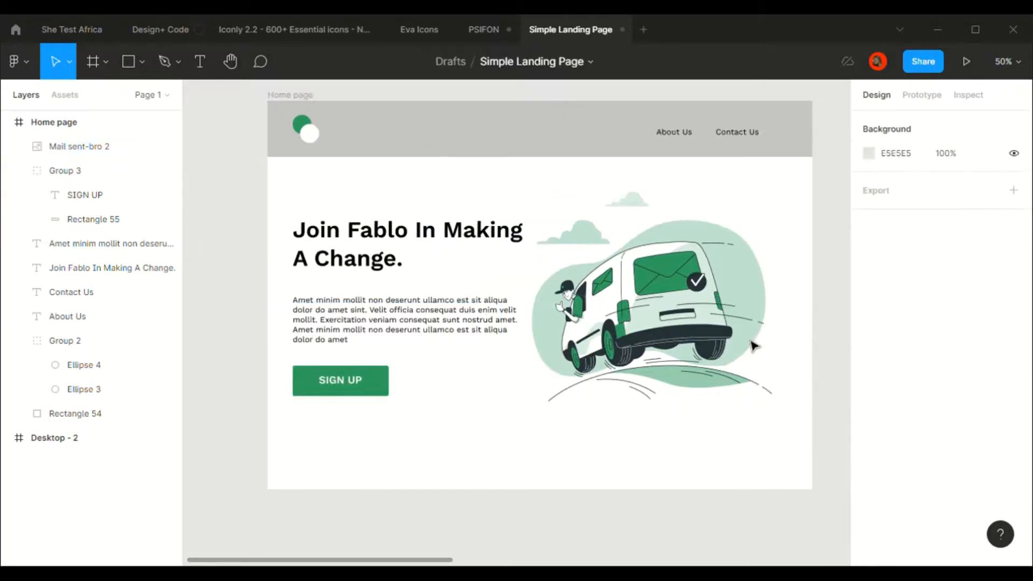
click(610, 299)
drag(614, 299, 622, 300)
drag(619, 301, 620, 297)
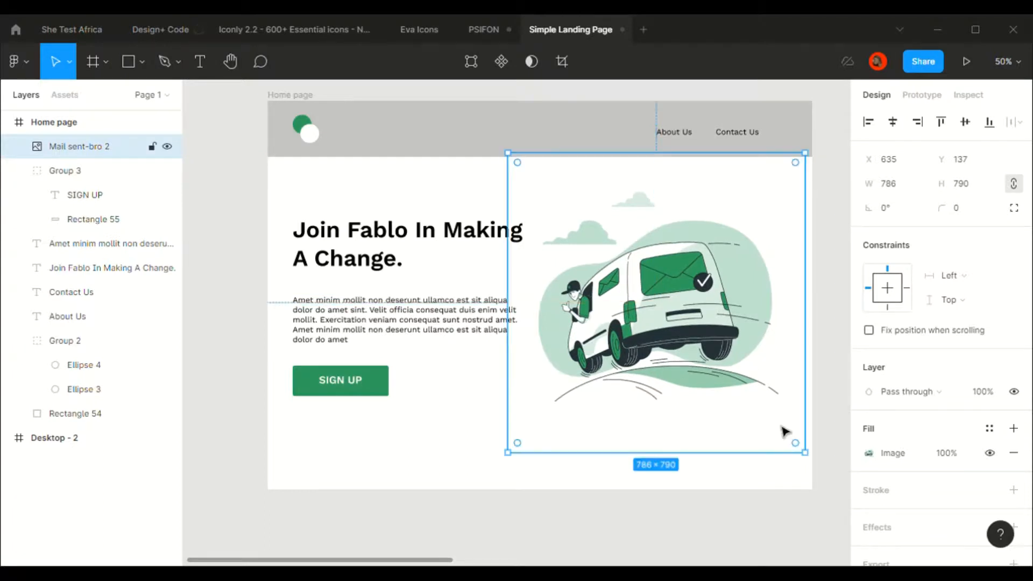
click(835, 430)
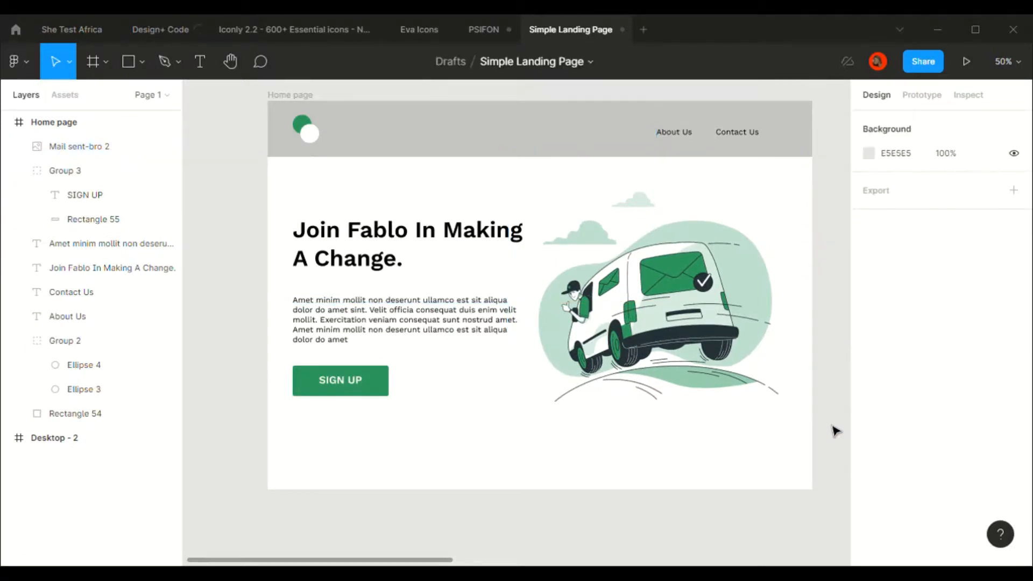
Step: Fill the header bar with the SIGN UP button's green, 31A05E, by sampling it with the eyedropper
scroll(835, 430, right, 1)
click(517, 141)
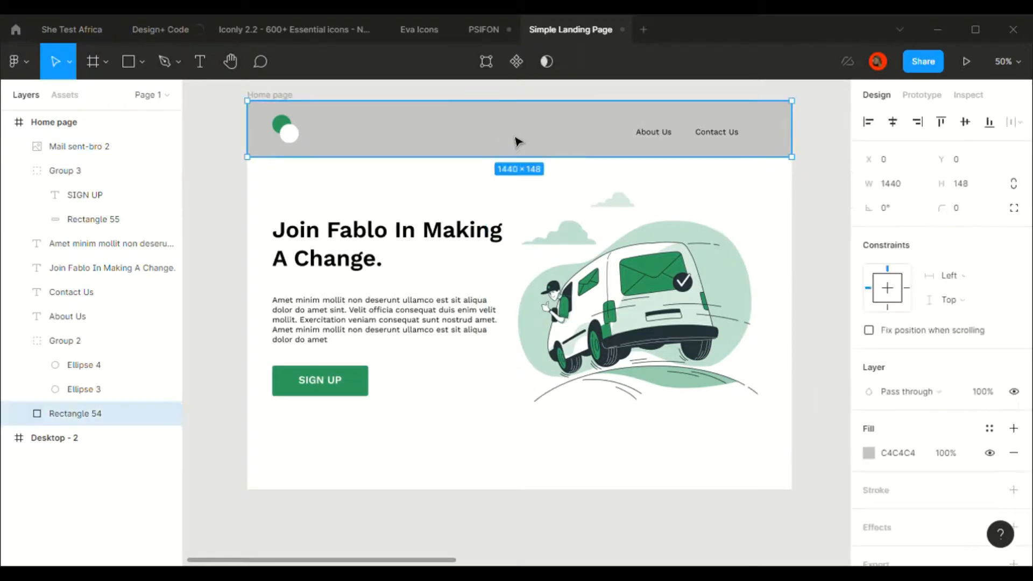
click(869, 453)
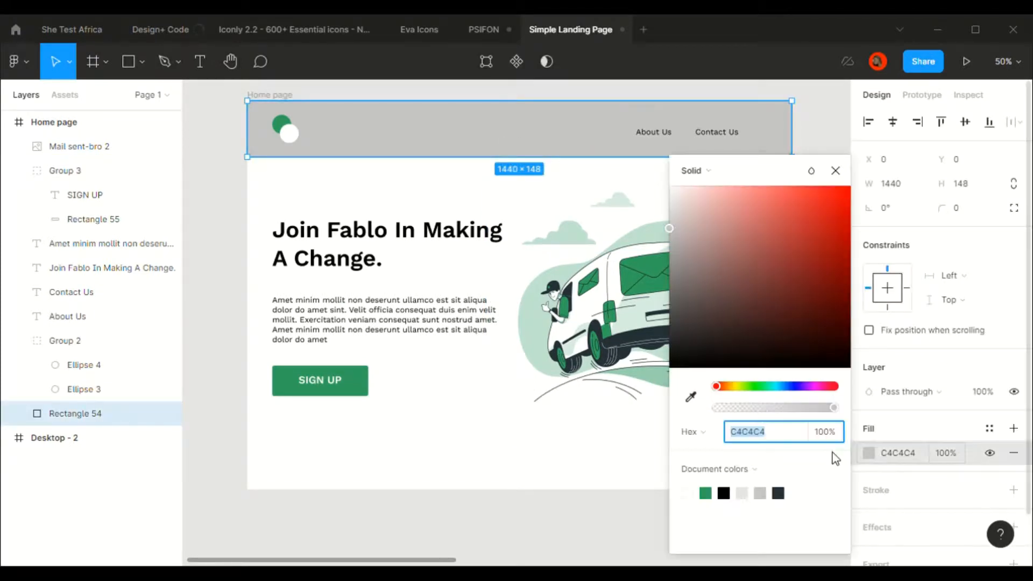
click(691, 399)
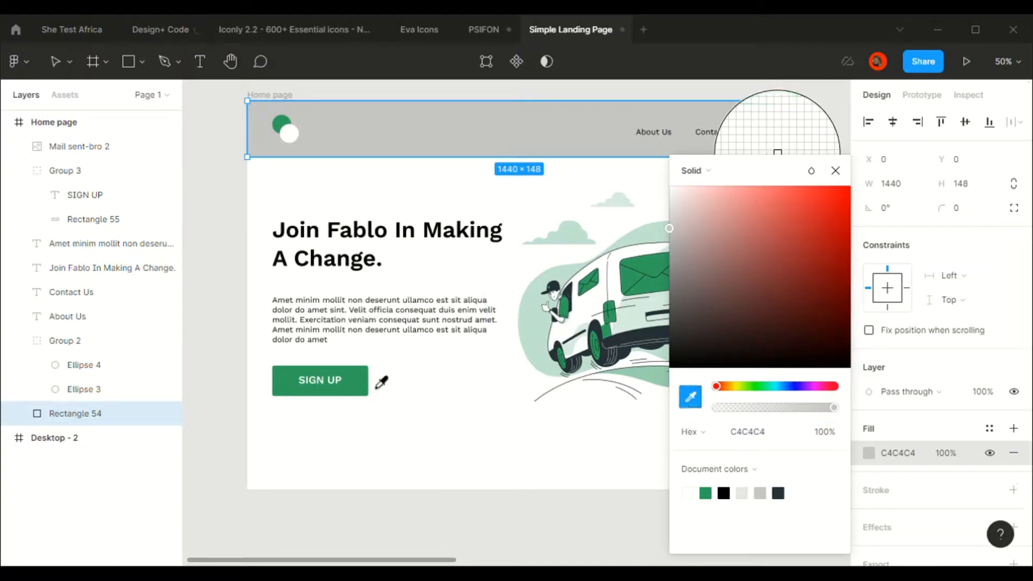
click(367, 394)
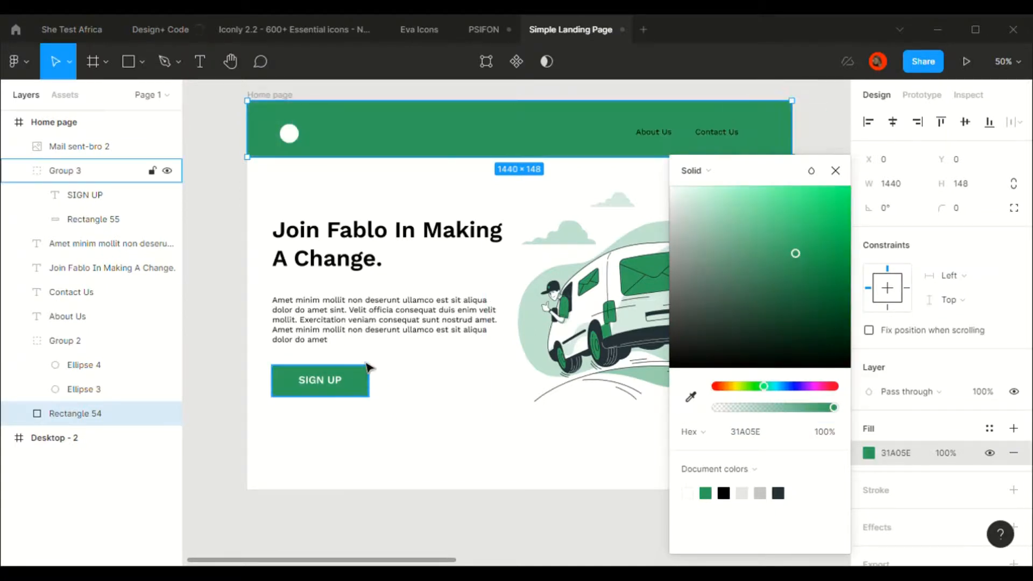
click(690, 397)
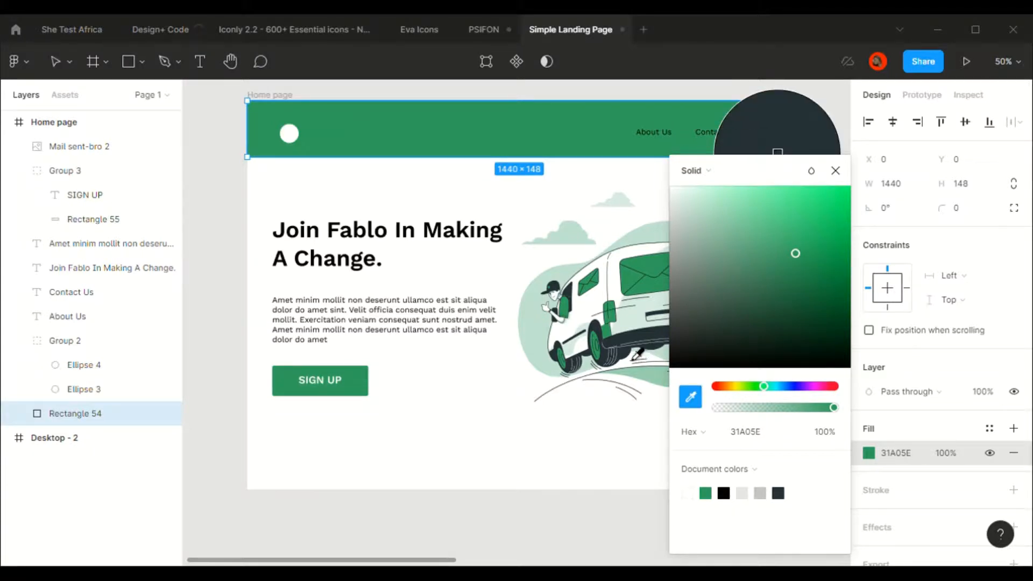
scroll(404, 387, right, 2)
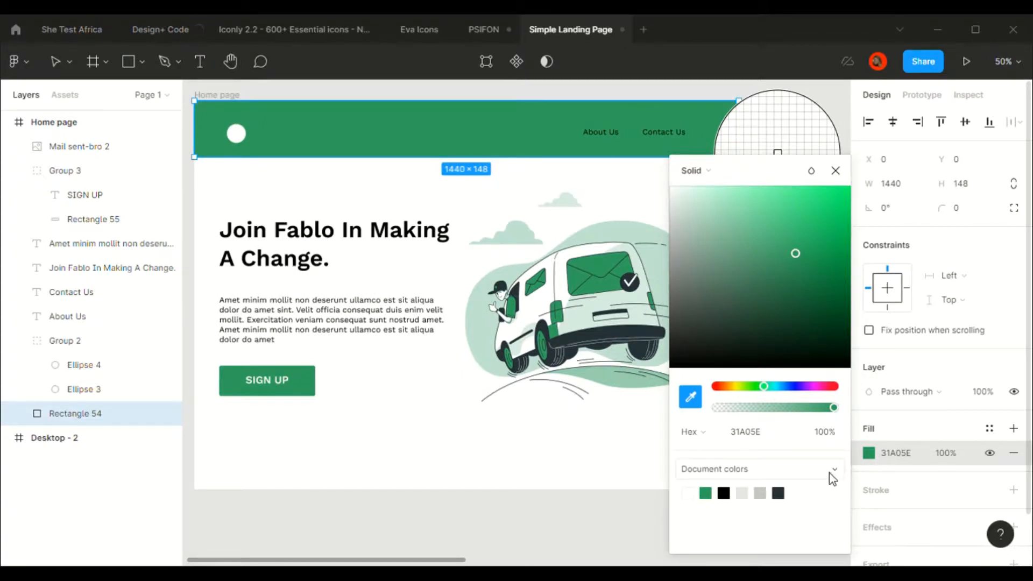
click(830, 473)
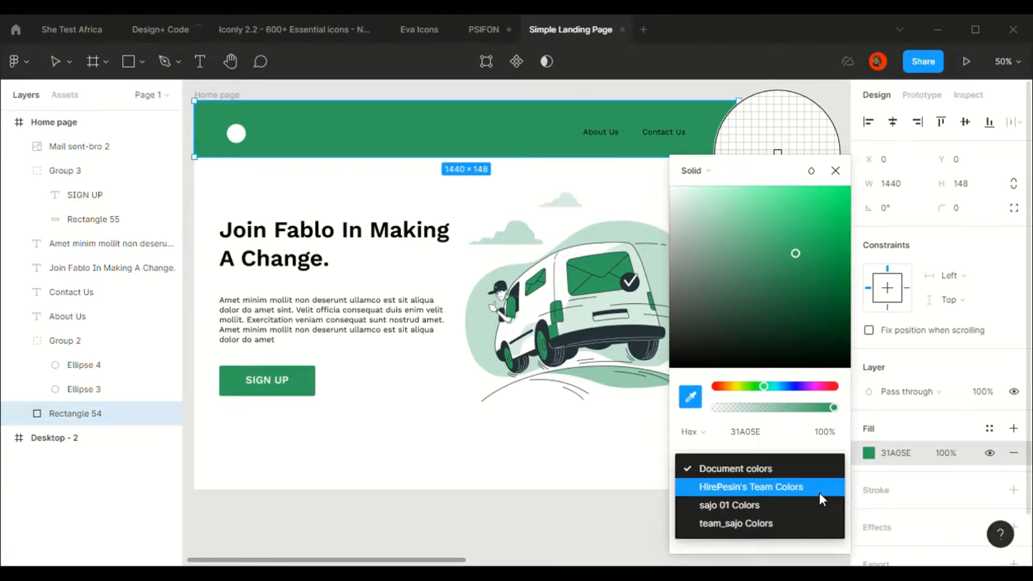
click(813, 467)
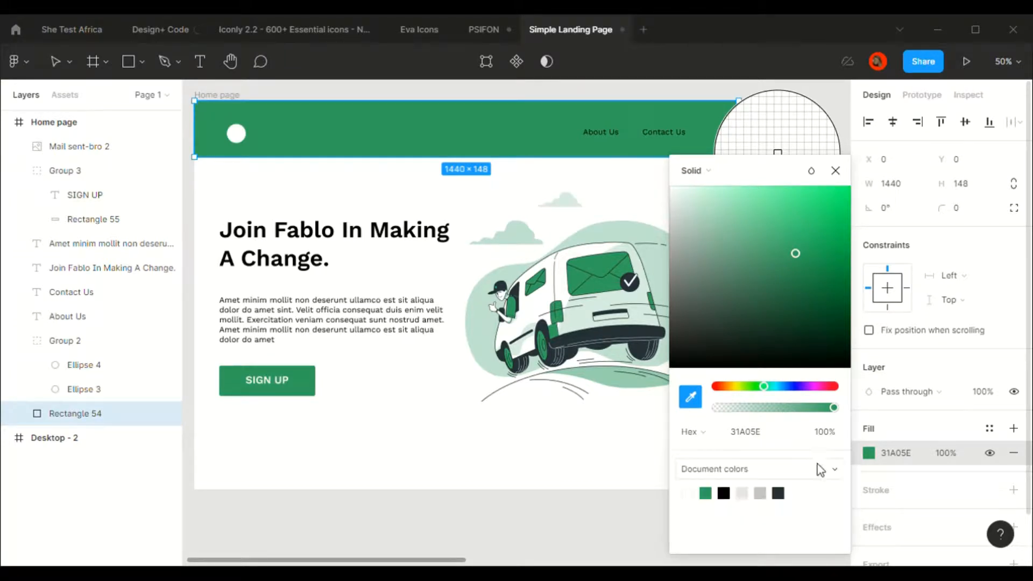
click(1013, 429)
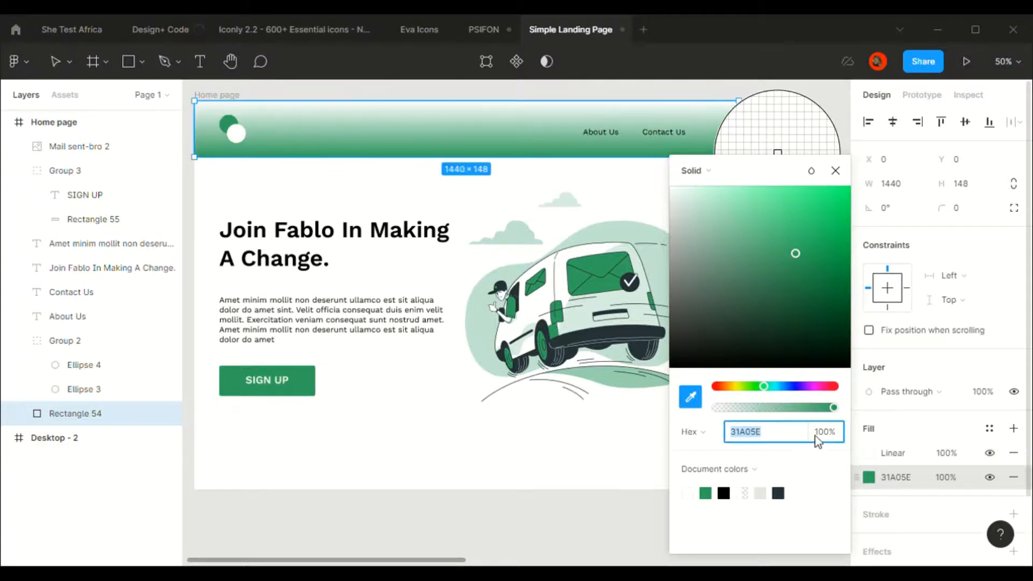
click(1013, 452)
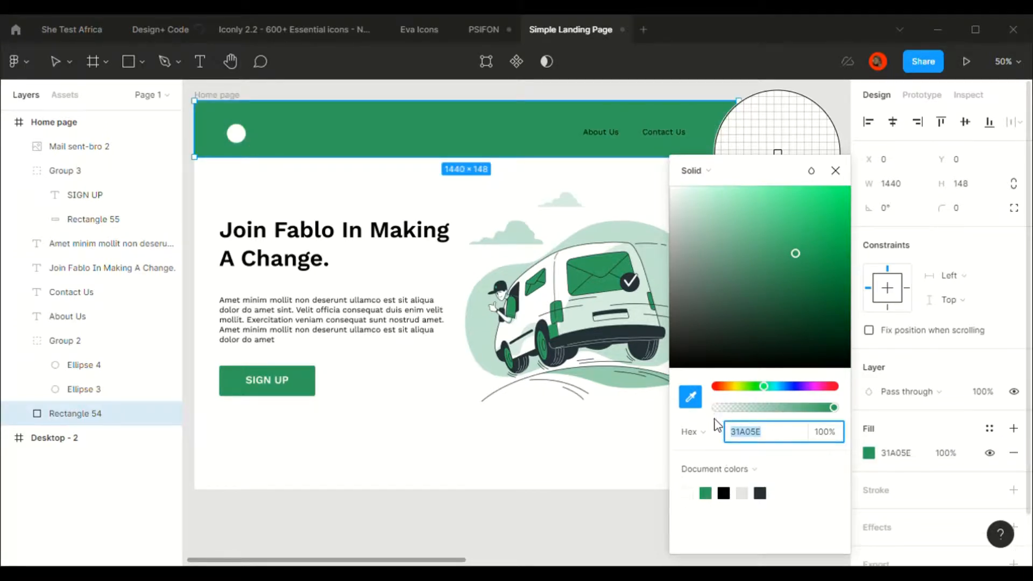
Step: Fill the header bar with the dark colour 263238 sampled from the van's bumper
click(690, 396)
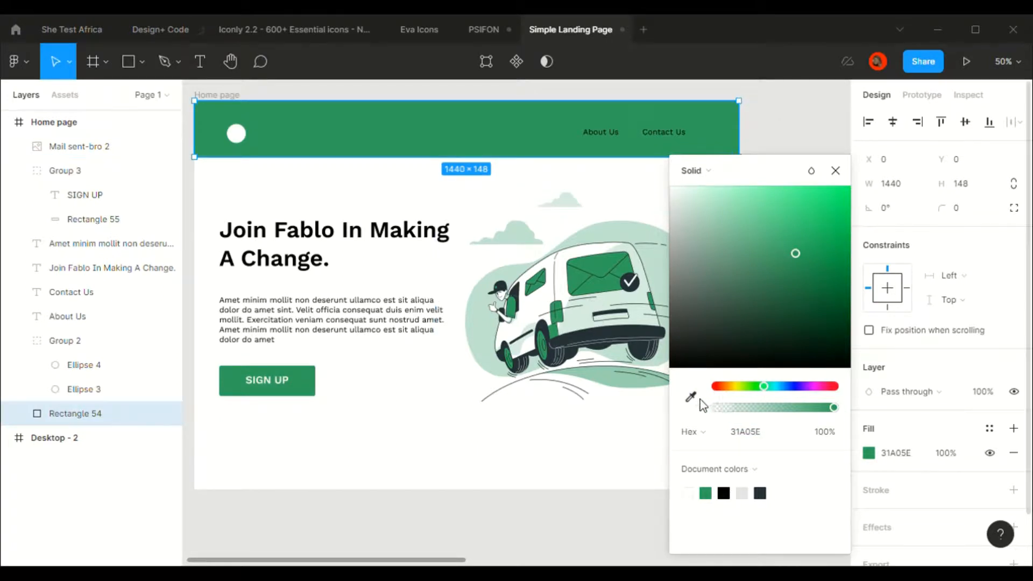
click(692, 398)
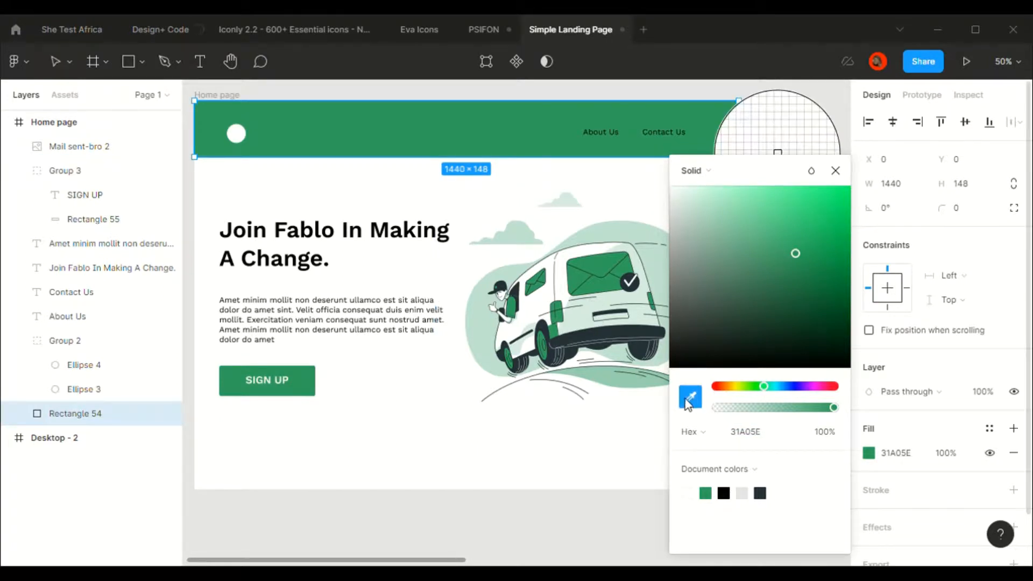
click(582, 353)
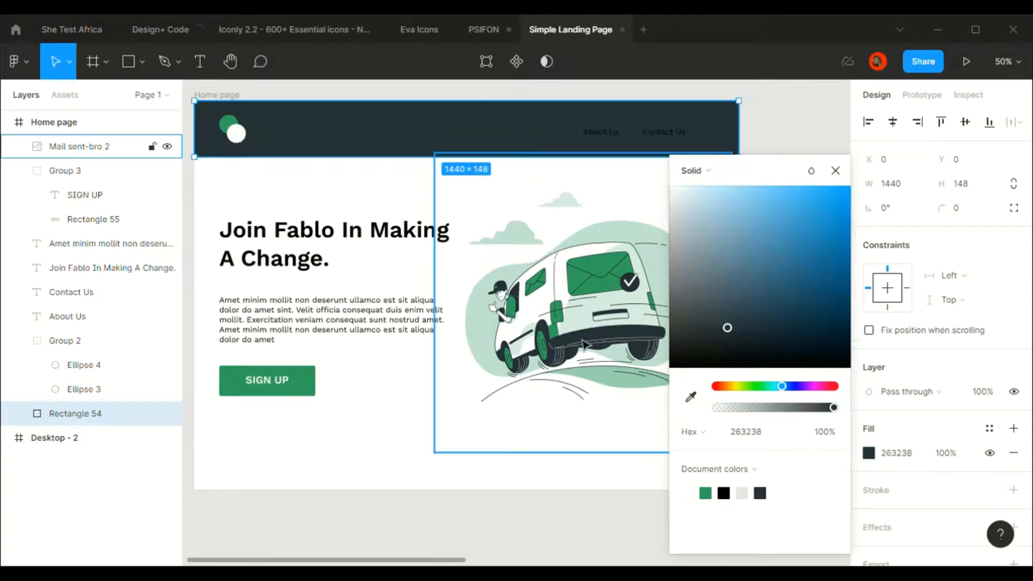
click(835, 171)
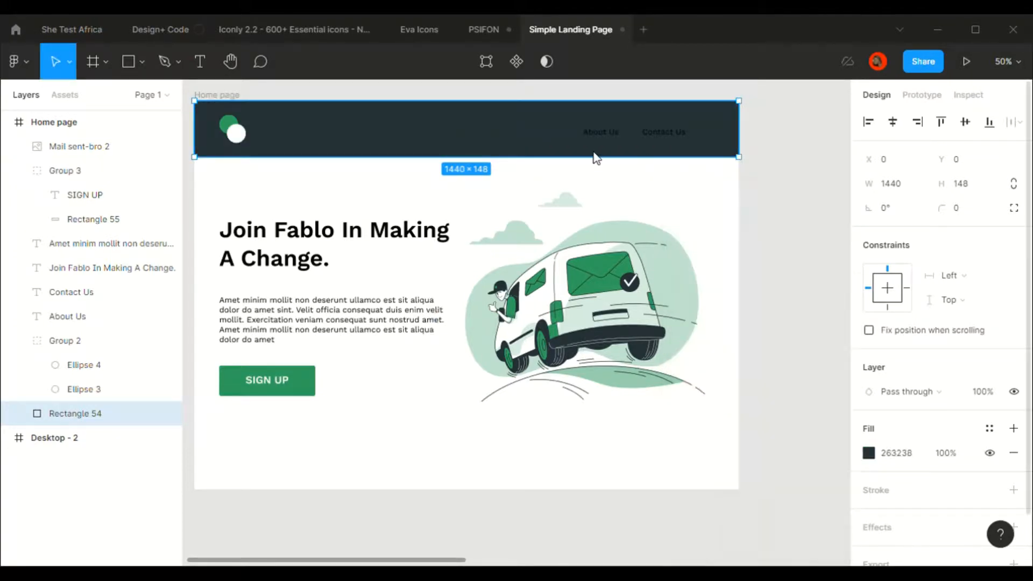
Step: Set the fill of the About Us and Contact Us header texts to white, FFFFFF
click(598, 136)
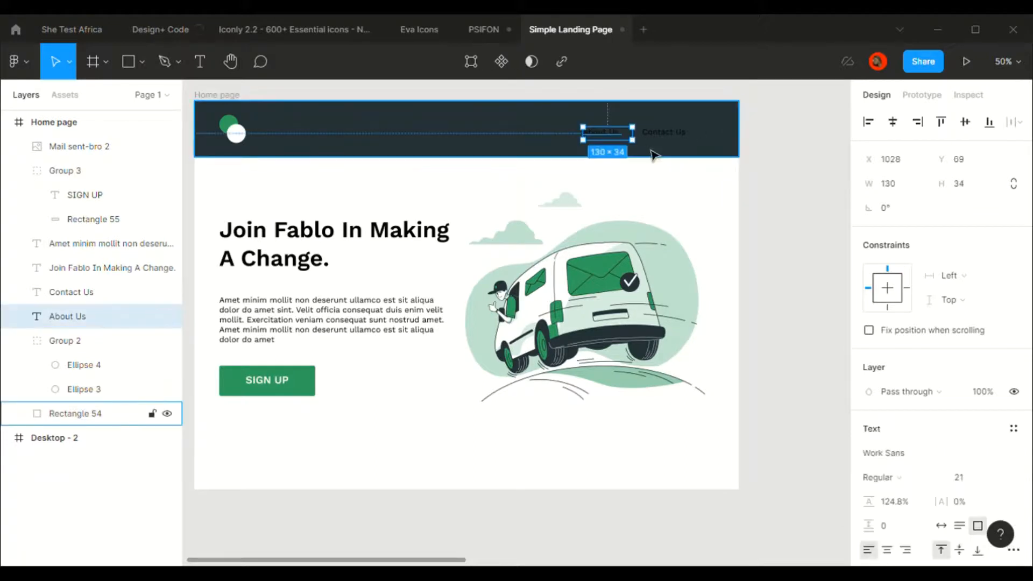
shift+click(674, 135)
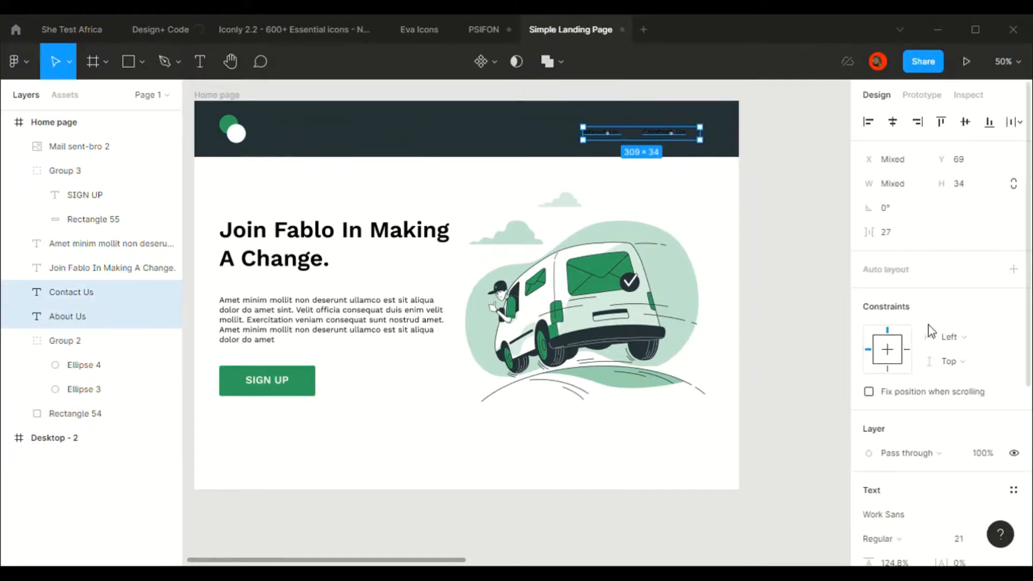
scroll(930, 330, down, 4)
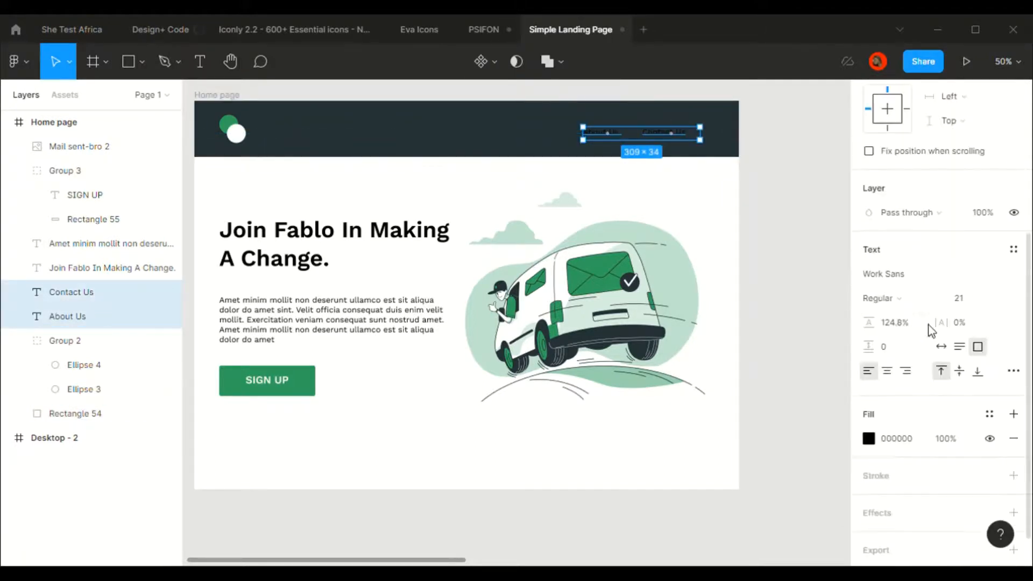
click(907, 441)
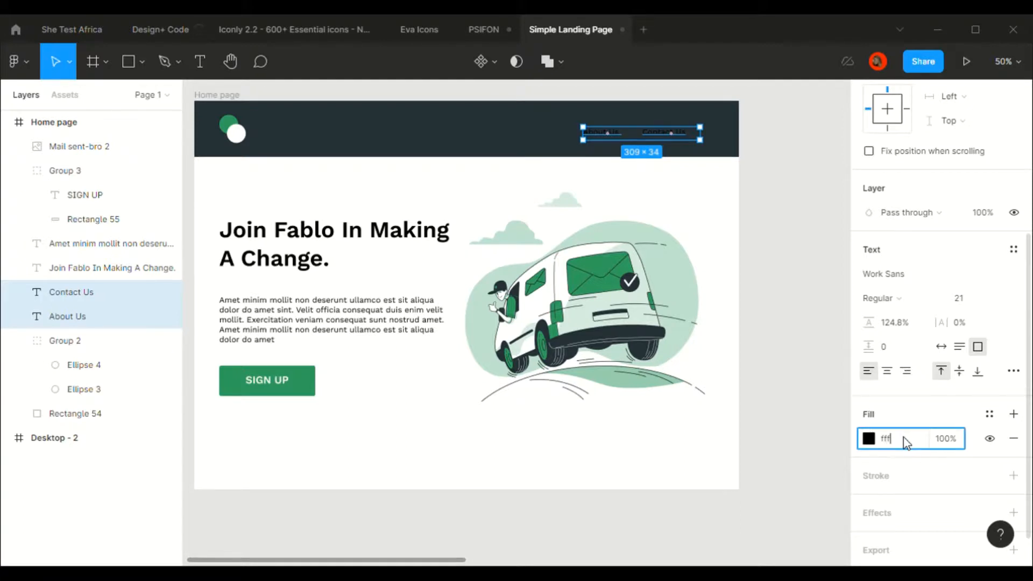
text(fff)
key(Return)
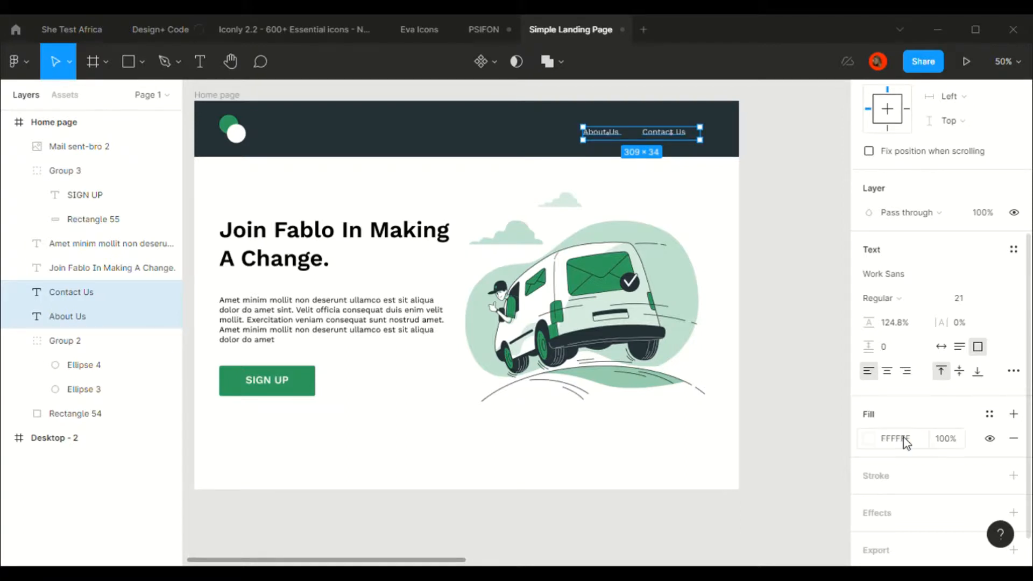
click(812, 317)
Step: Add a text box of about 260 × 48 reading FACEBOOK below the SIGN UP button, at about X 76, Y 902
scroll(812, 317, up, 2)
scroll(812, 317, down, 3)
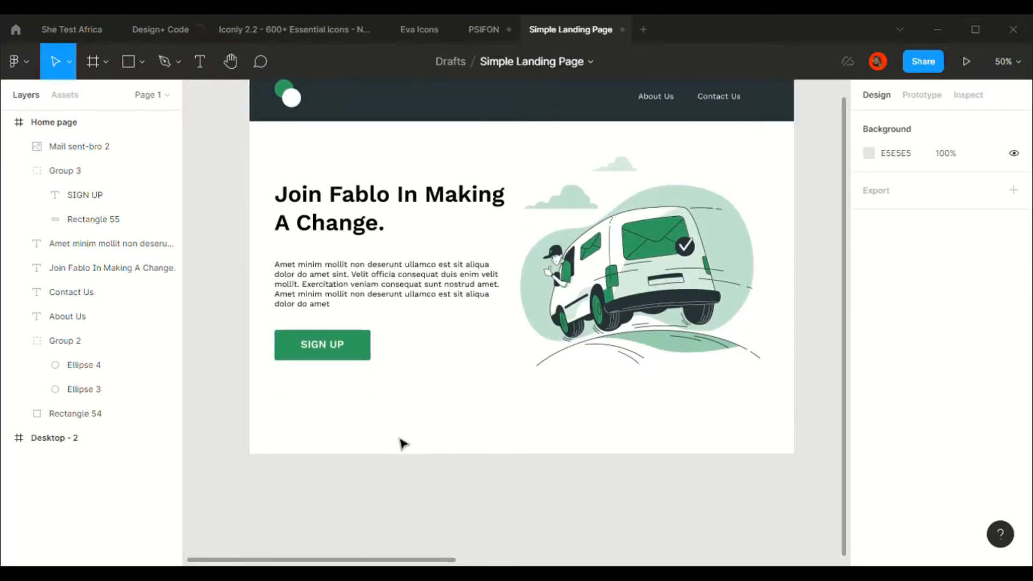
key(t)
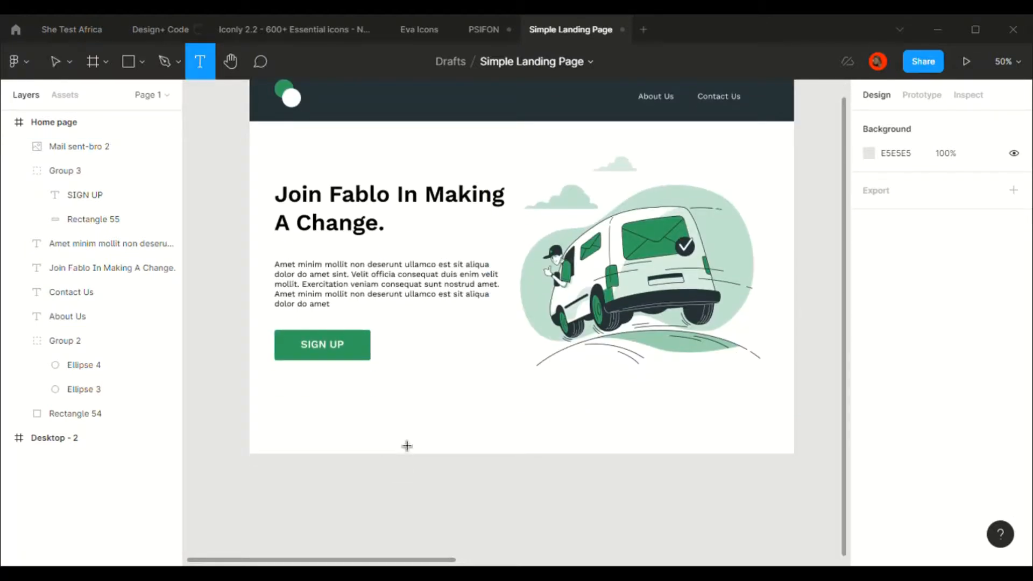
scroll(407, 446, left, 2)
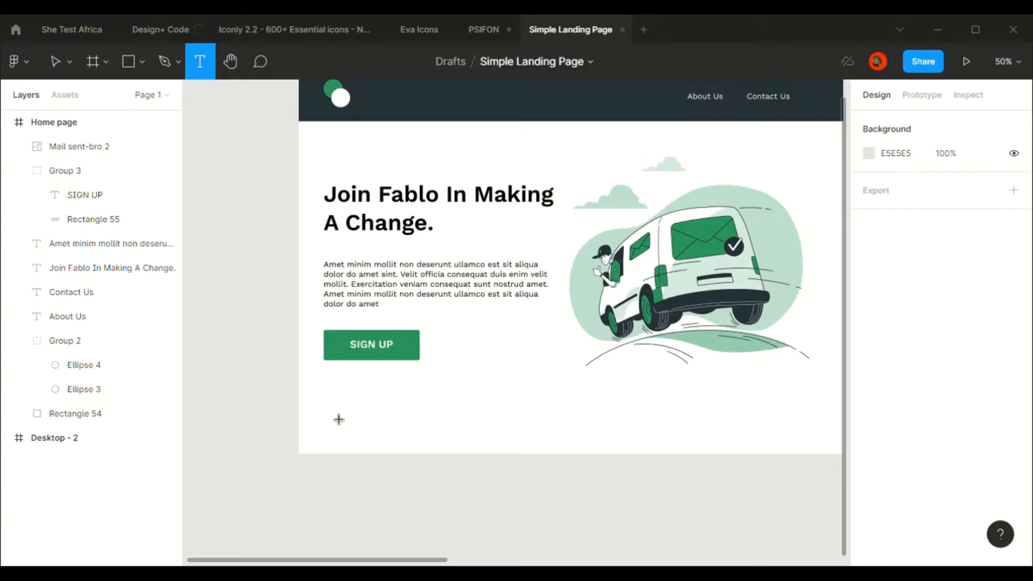
drag(326, 407, 426, 426)
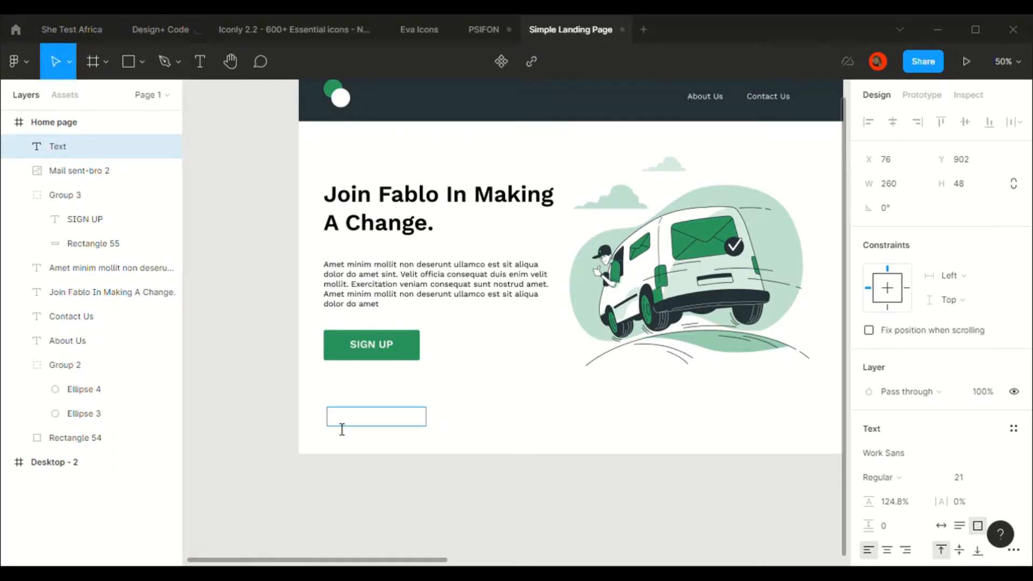
text(FACEBOOK)
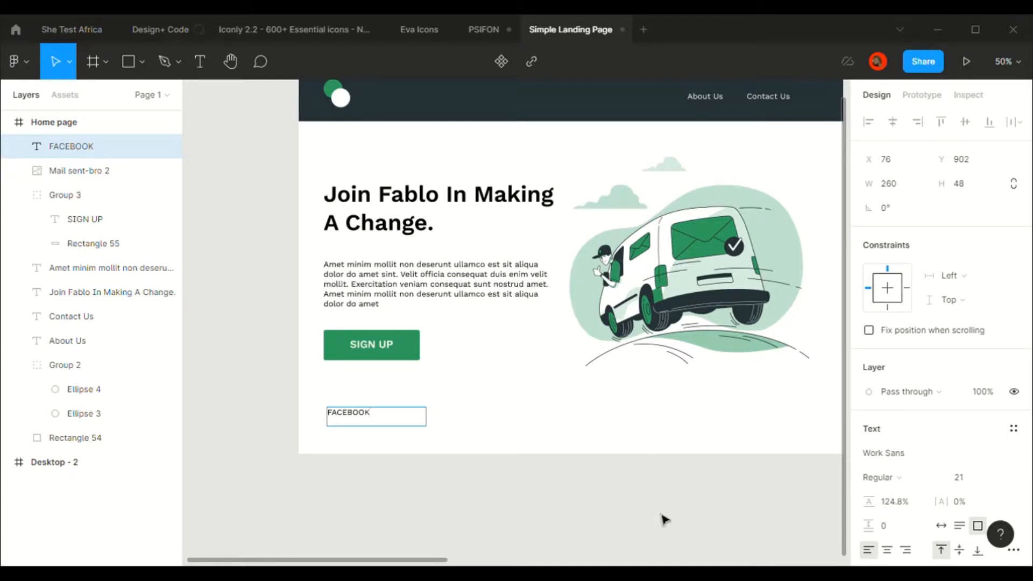
key(Escape)
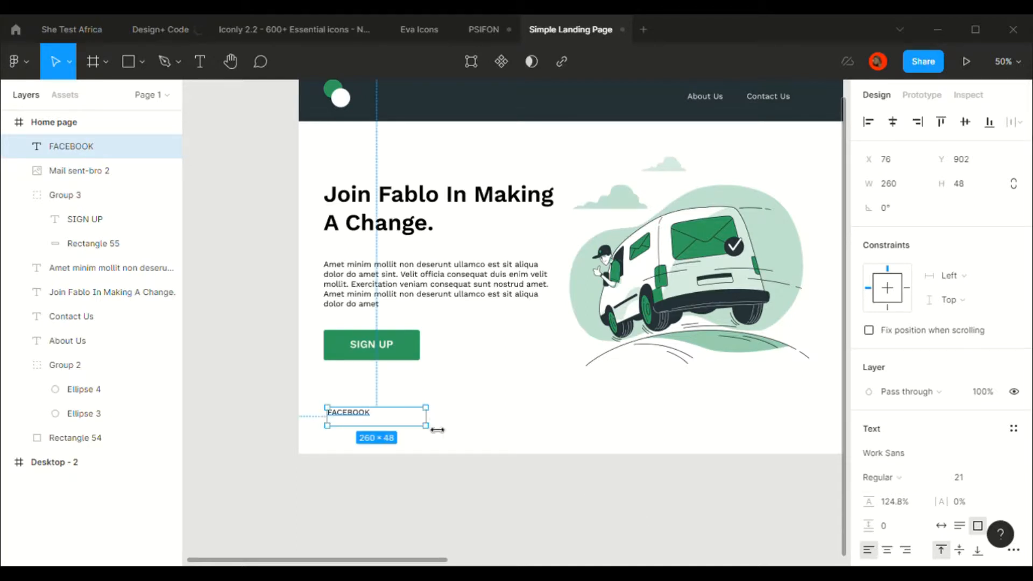
Step: Narrow the FACEBOOK text box to a width of about 162 and set its font size to 23
mouse_move(397, 426)
mouse_down()
mouse_move(379, 425)
mouse_move(388, 424)
mouse_up()
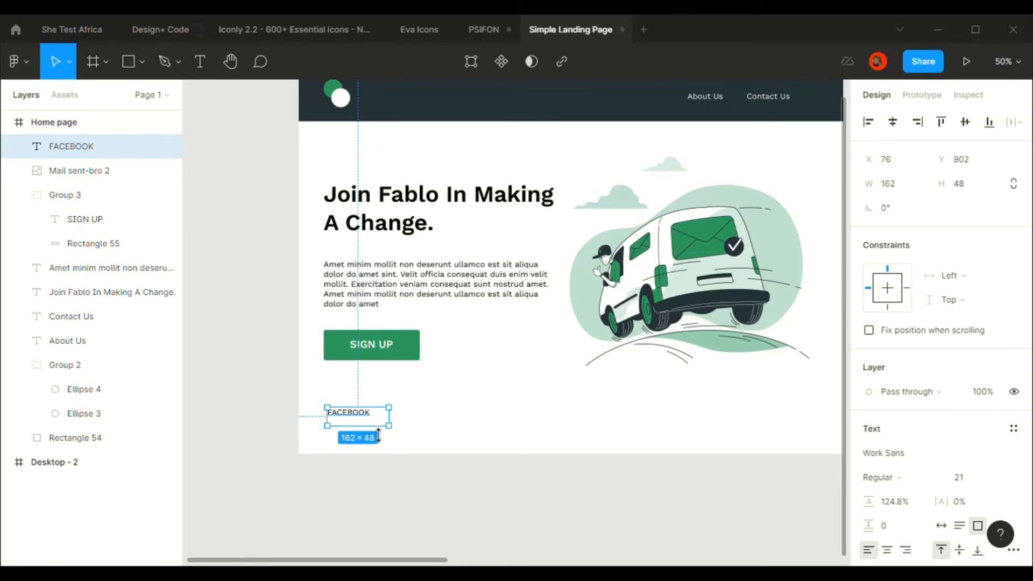
click(963, 483)
text(22)
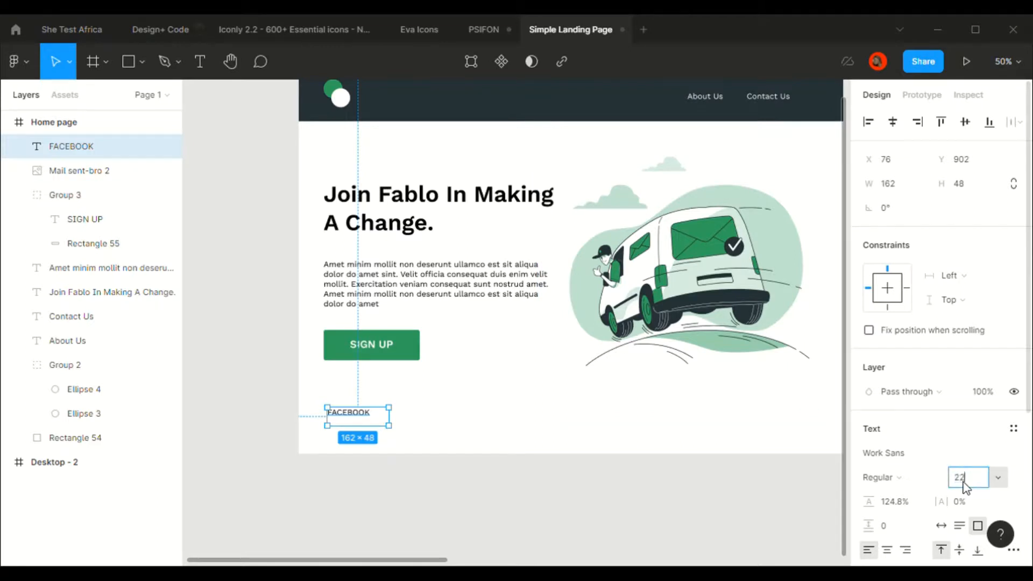
key(Return)
click(966, 488)
click(966, 487)
key(Return)
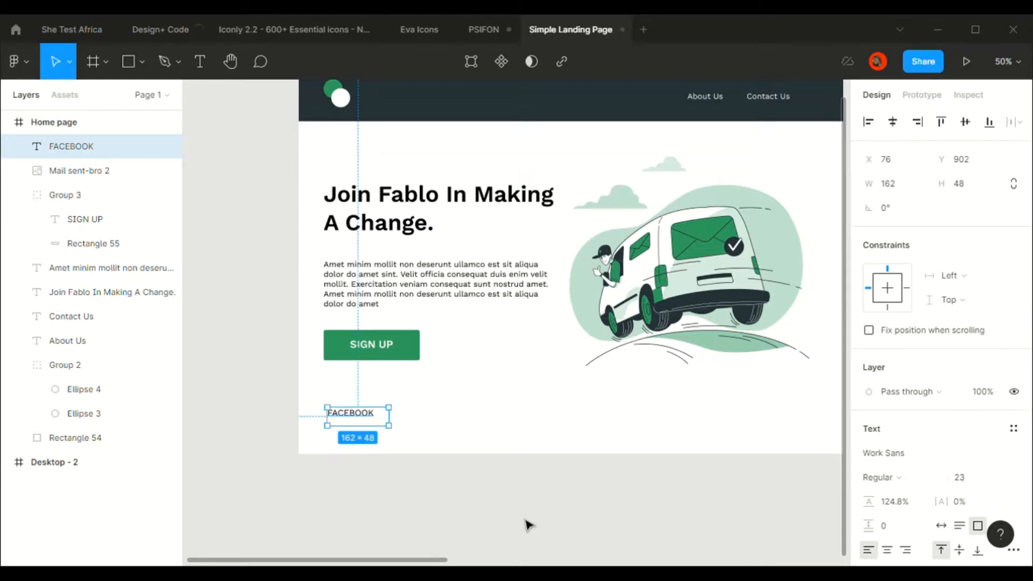
Step: Duplicate the FACEBOOK text and move the copy horizontally to the right of the original, to X 207
key(ctrl+d)
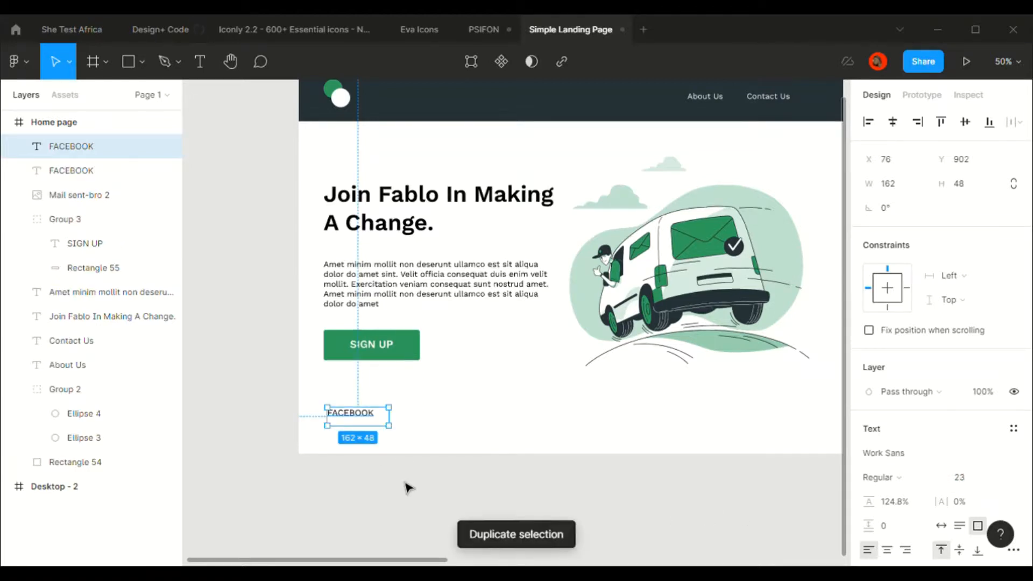
key(Right)
key(Right)
key(Right)
key(Right)
key(Right)
key(Right)
key(Right)
key(Right)
key(Right)
key(Right)
key(Right)
key(Right)
key(Right)
key(Right)
key(Right)
key(Right)
key(Right)
key(Right)
key(Right)
key(Right)
key(Right)
key(Right)
key(Right)
key(Right)
key(Right)
key(Right)
key(Right)
key(Right)
key(Right)
key(Right)
key(Right)
key(Right)
key(Right)
key(Right)
key(Right)
key(Right)
key(Right)
key(Right)
key(Right)
key(Right)
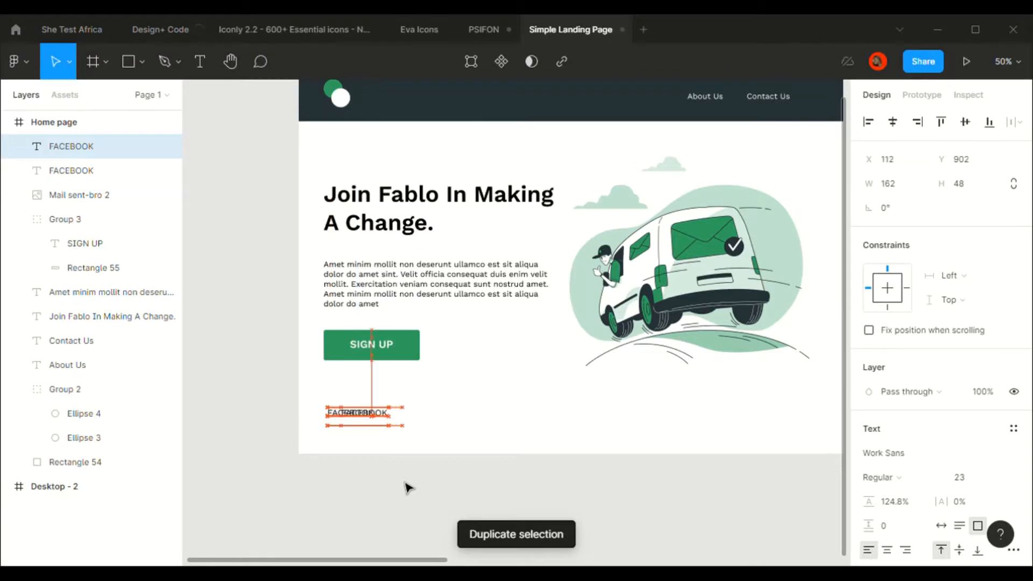
key(Right)
key(Right)
key(Right)
key(Right)
key(Right)
key(Right)
key(Right)
key(Right)
key(Right)
key(Right)
key(Right)
key(Right)
key(Right)
key(Right)
key(Right)
key(Right)
key(Right)
key(Right)
key(Right)
key(Right)
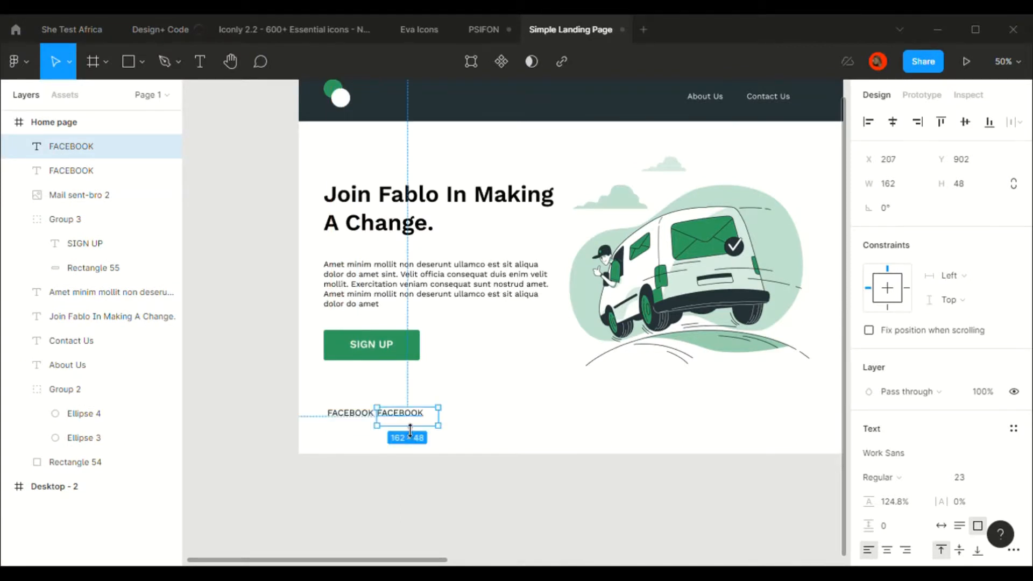
Step: Move the copied FACEBOOK text horizontally away from the original, to X 250, Y 902, keeping its 162 × 48 size
drag(418, 409, 419, 424)
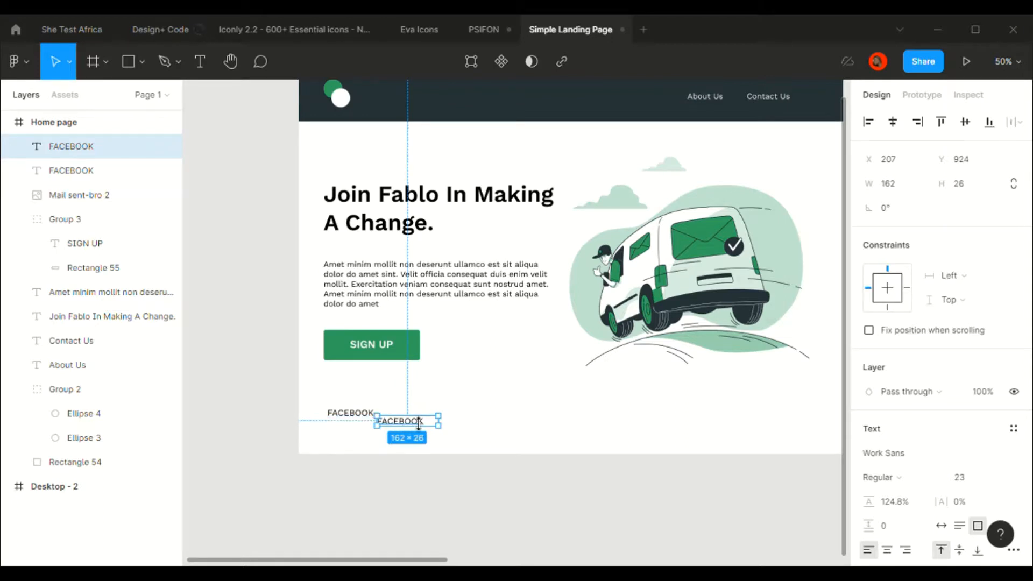
key(ctrl+z)
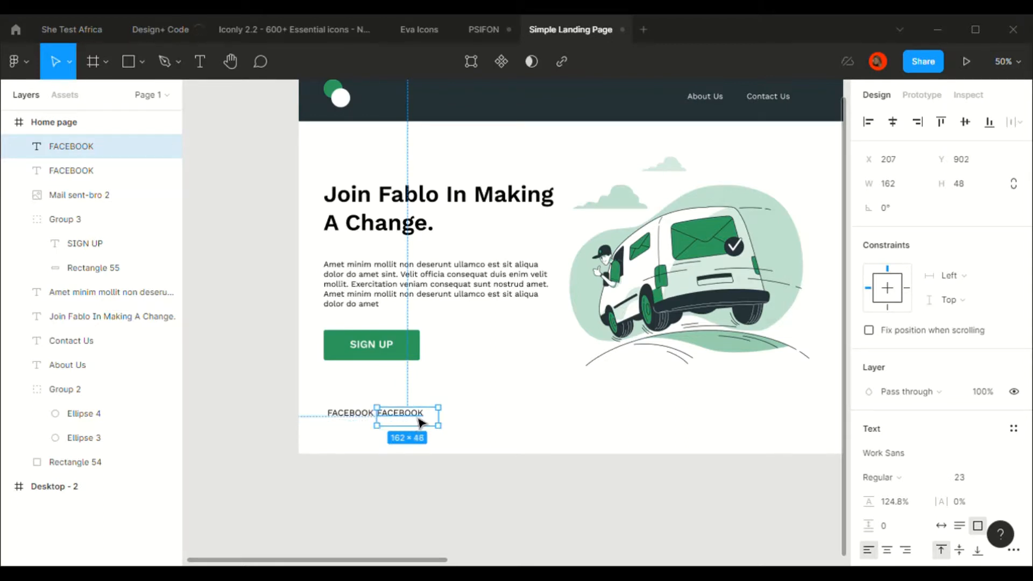
drag(421, 422, 433, 419)
key(Up)
key(Up)
key(Up)
key(Up)
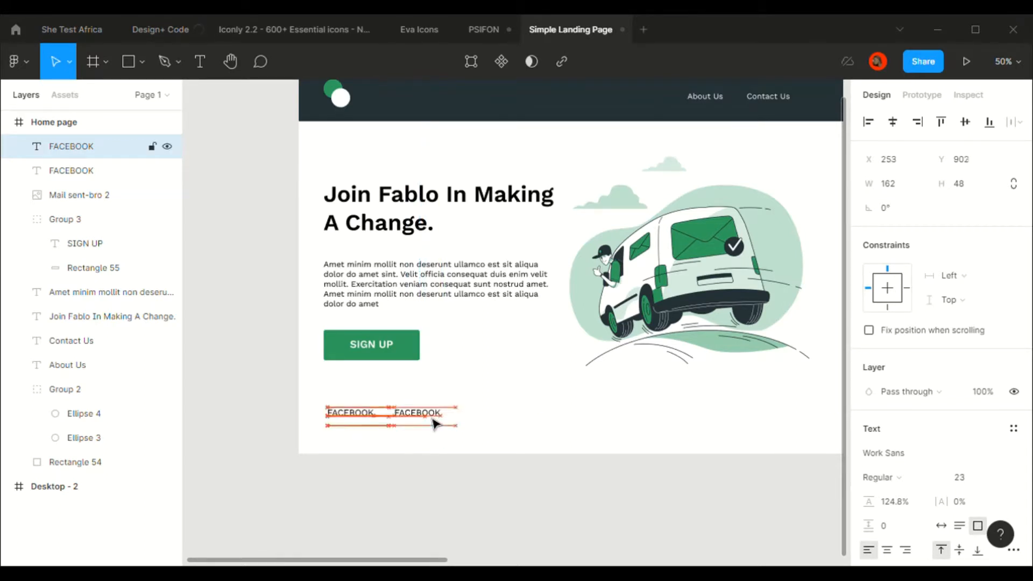
key(Down)
key(Down)
key(Down)
key(Up)
key(Up)
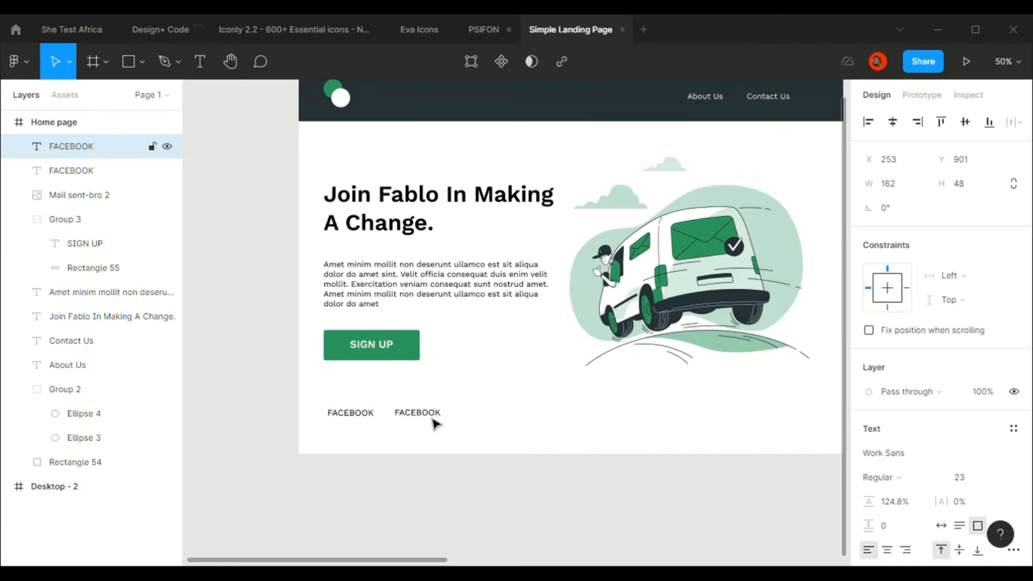
key(Down)
key(Left)
key(Left)
key(Left)
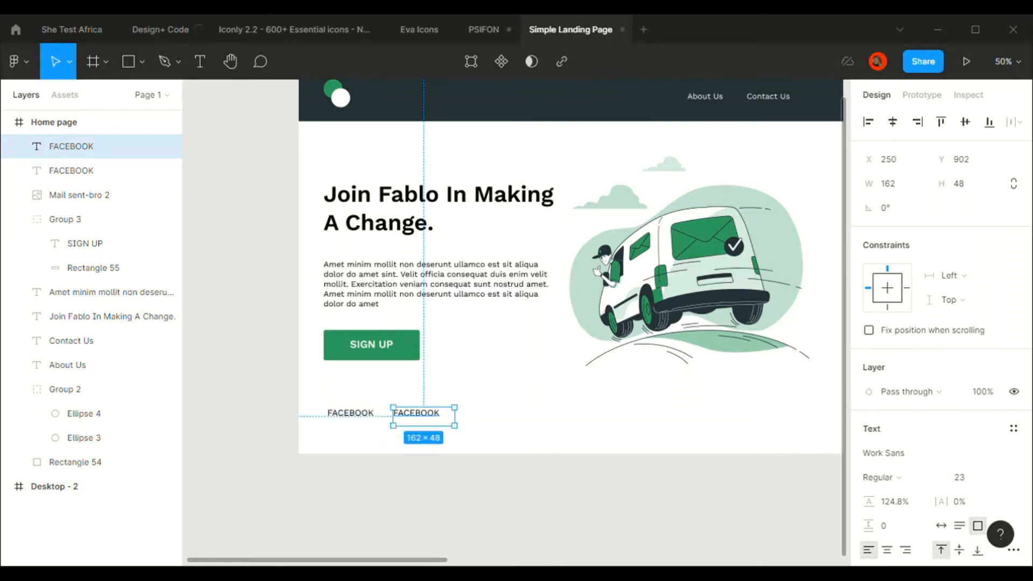
Step: Change the wording of the copied FACEBOOK text to INSTAGRAM
double_click(425, 423)
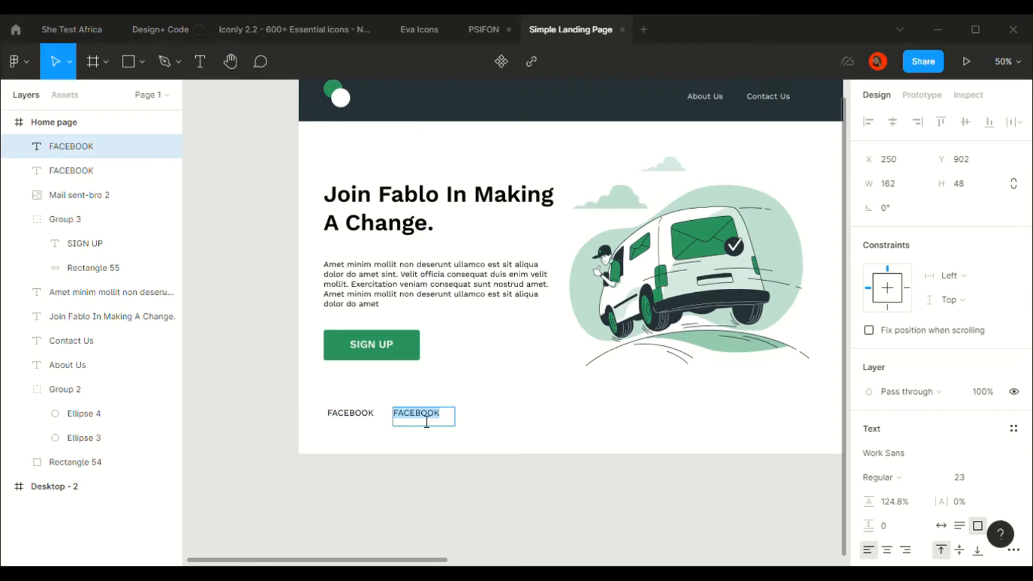
text(I)
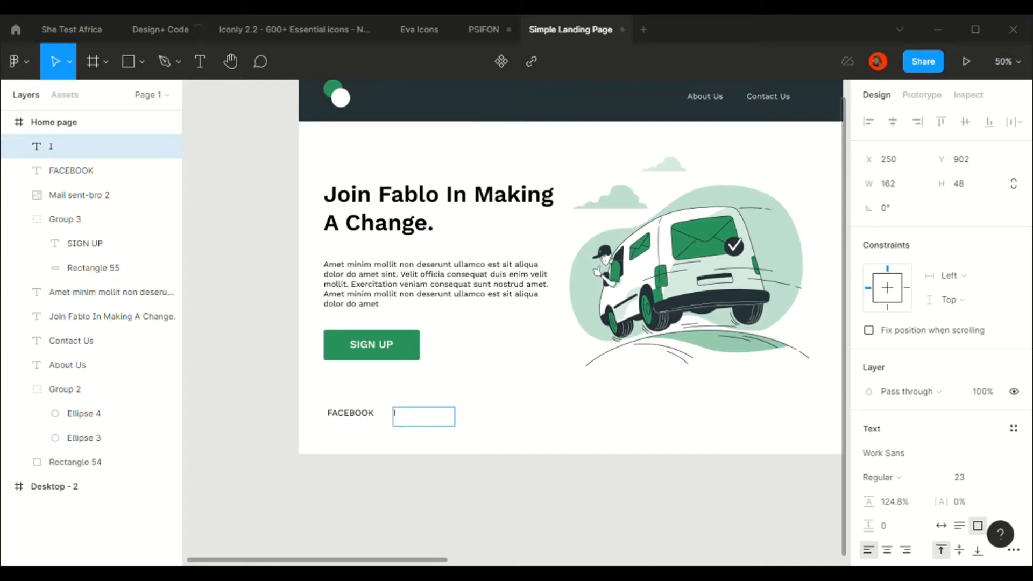
text(NSTAGRAM)
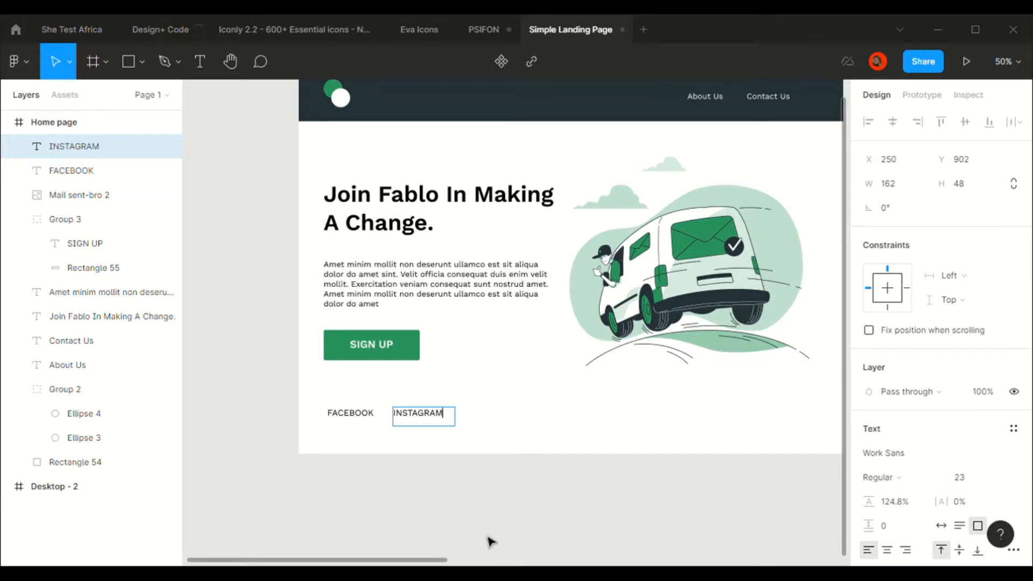
key(Escape)
Step: Duplicate the INSTAGRAM text, place the copy beside it at X 424, Y 902, and change its wording to TWITTER
key(ctrl+d)
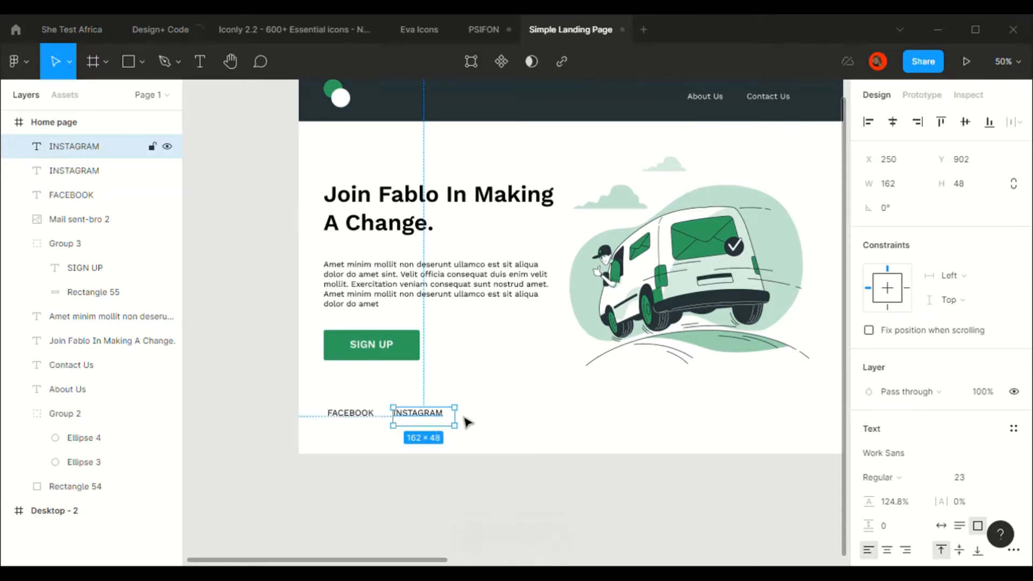
drag(436, 422, 501, 423)
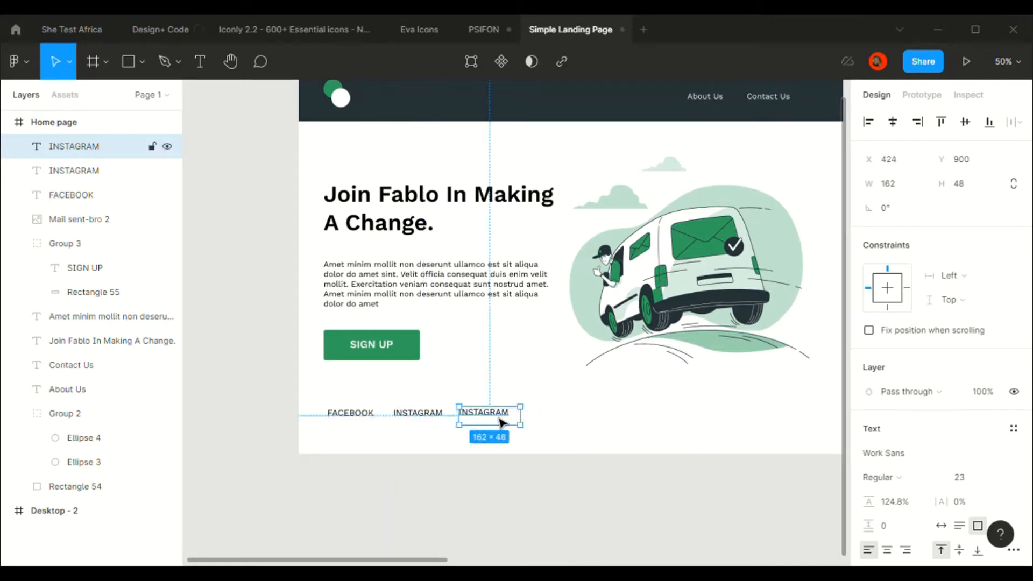
double_click(502, 422)
text(T)
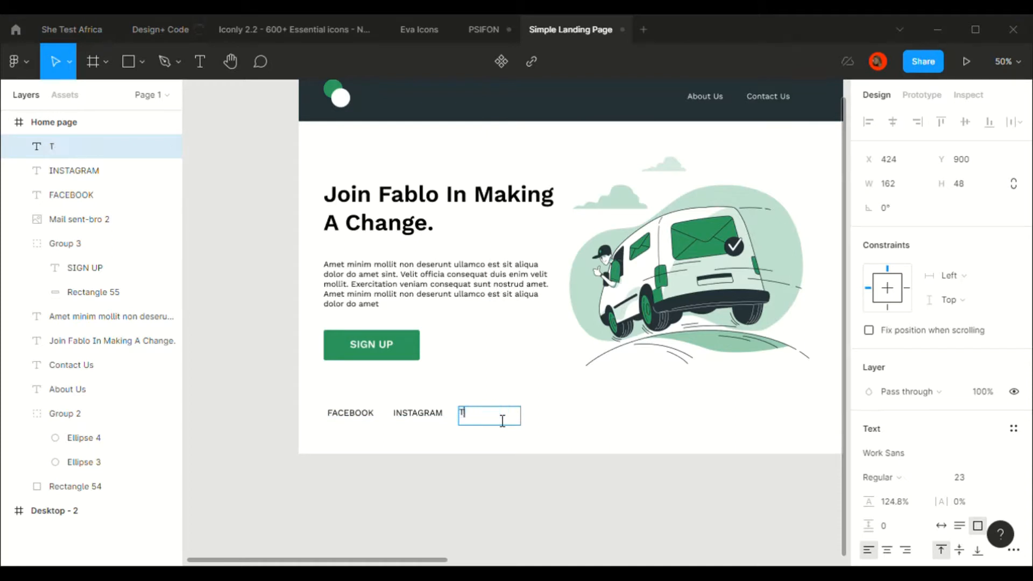
text(WITTER)
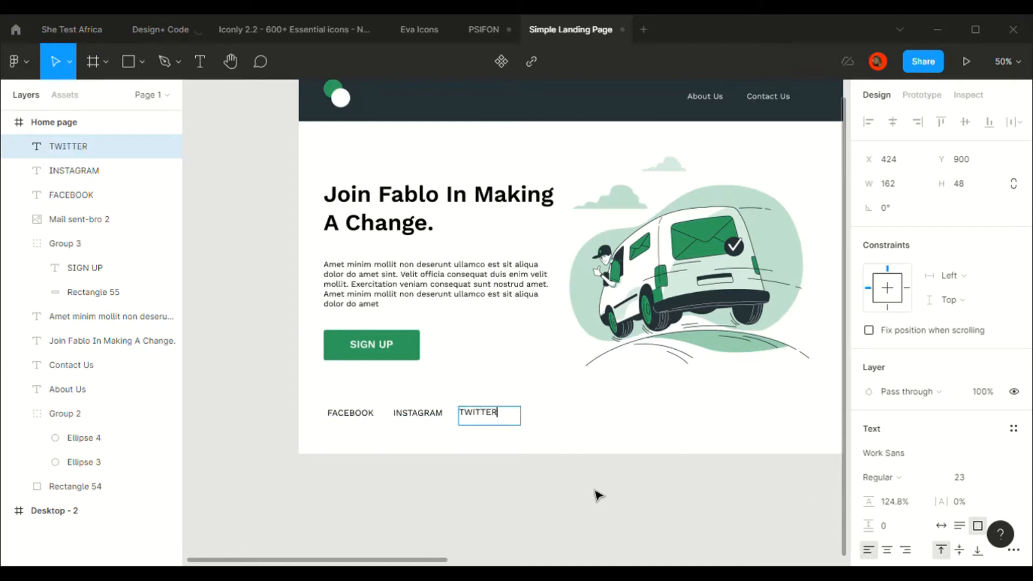
drag(477, 424, 479, 426)
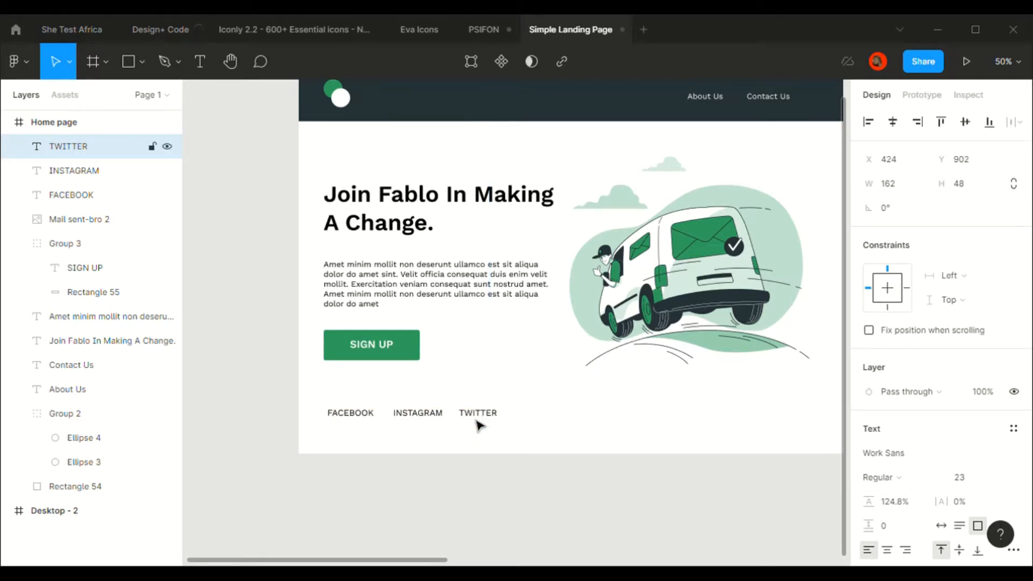
Step: Set the font weight of the FACEBOOK, INSTAGRAM and TWITTER texts together to Medium
shift+click(427, 423)
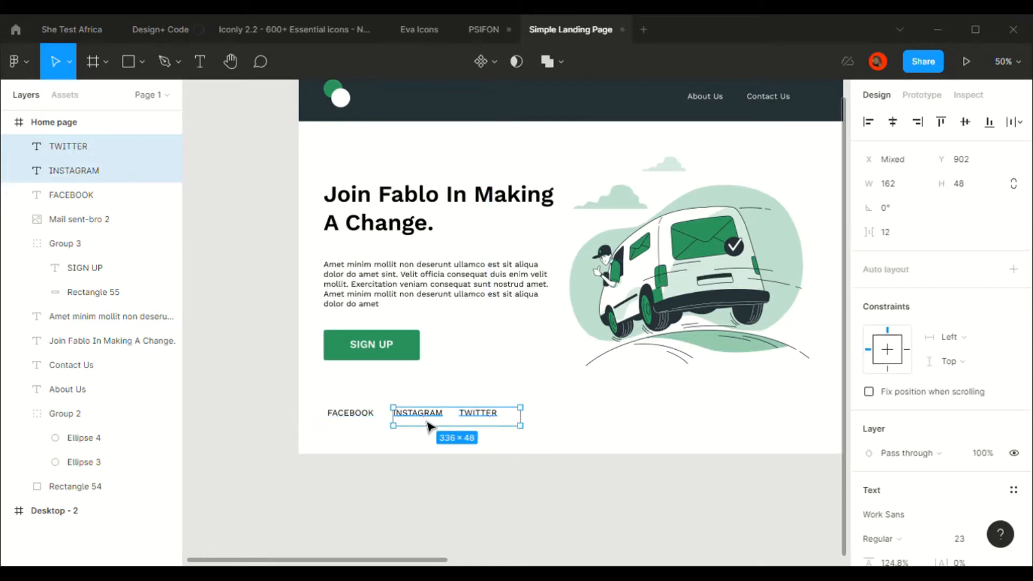
click(357, 422)
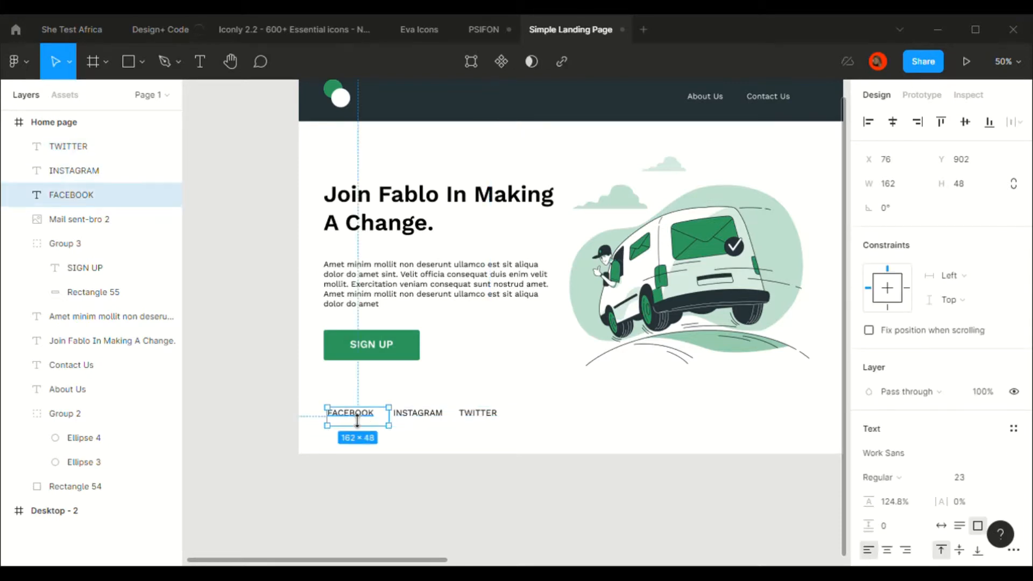
shift+click(417, 425)
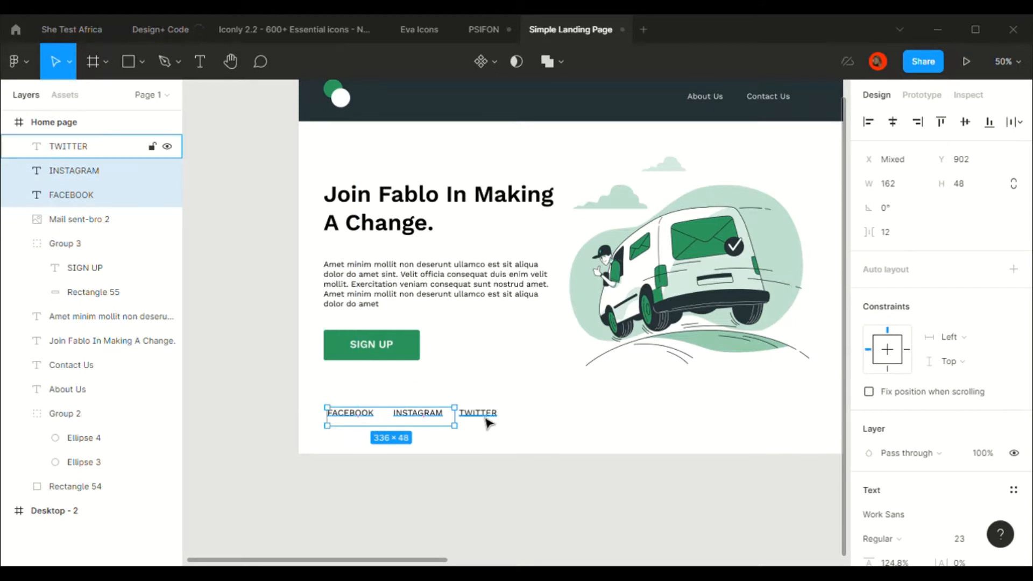
shift+click(484, 420)
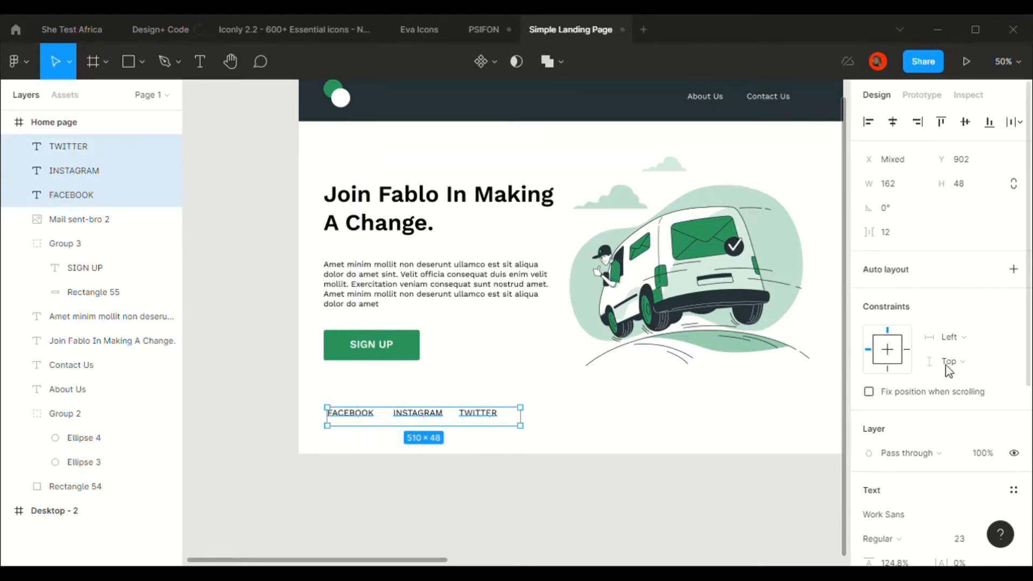
scroll(946, 365, down, 5)
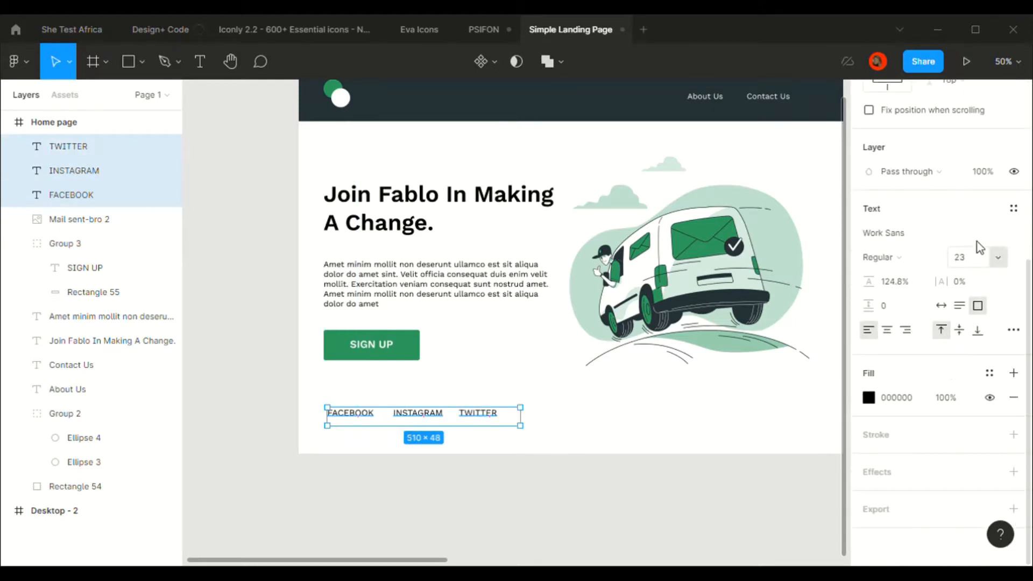
click(882, 261)
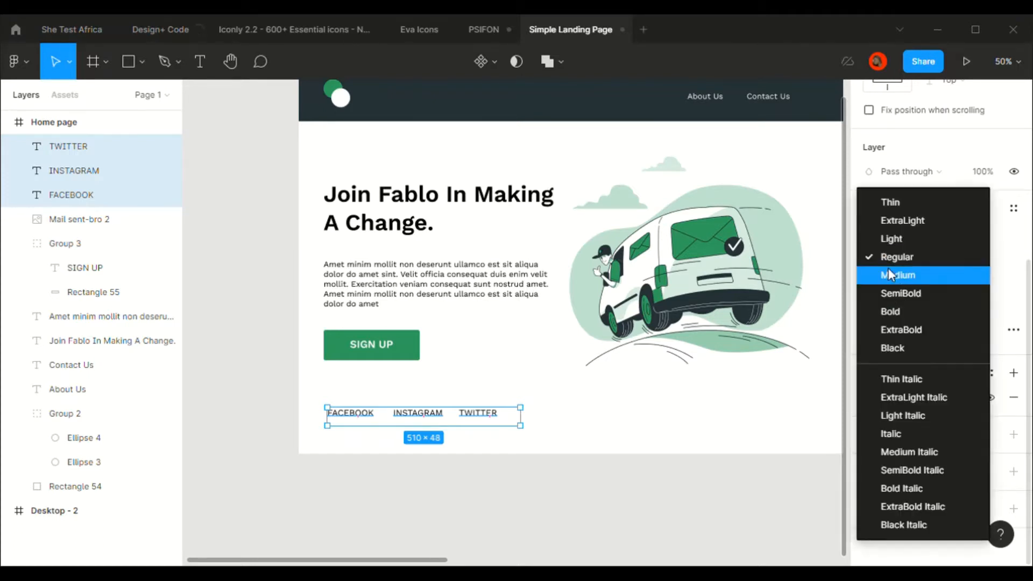
click(889, 276)
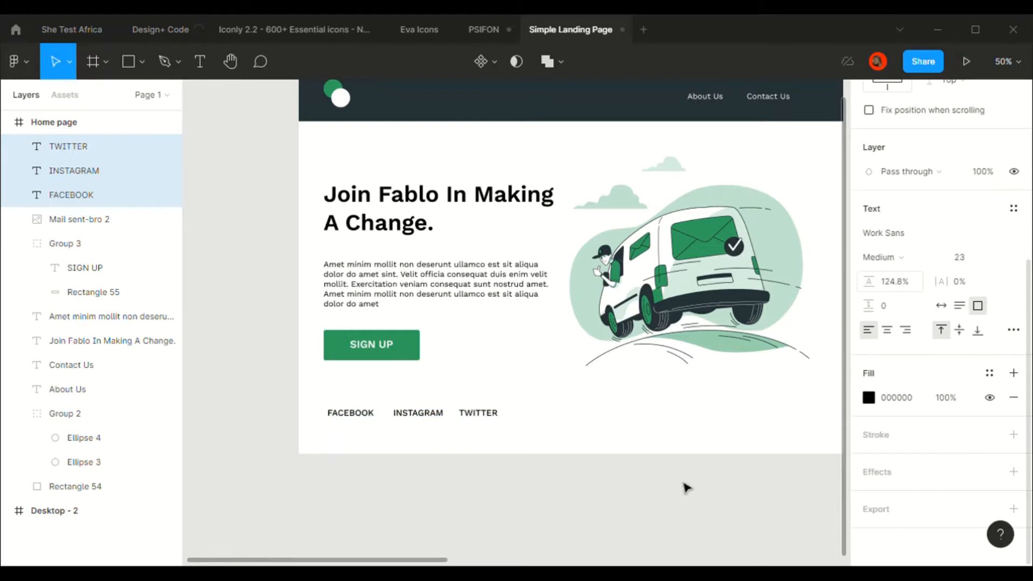
Step: Set the fill of the three social link texts to the document's green, 31A05E
click(869, 398)
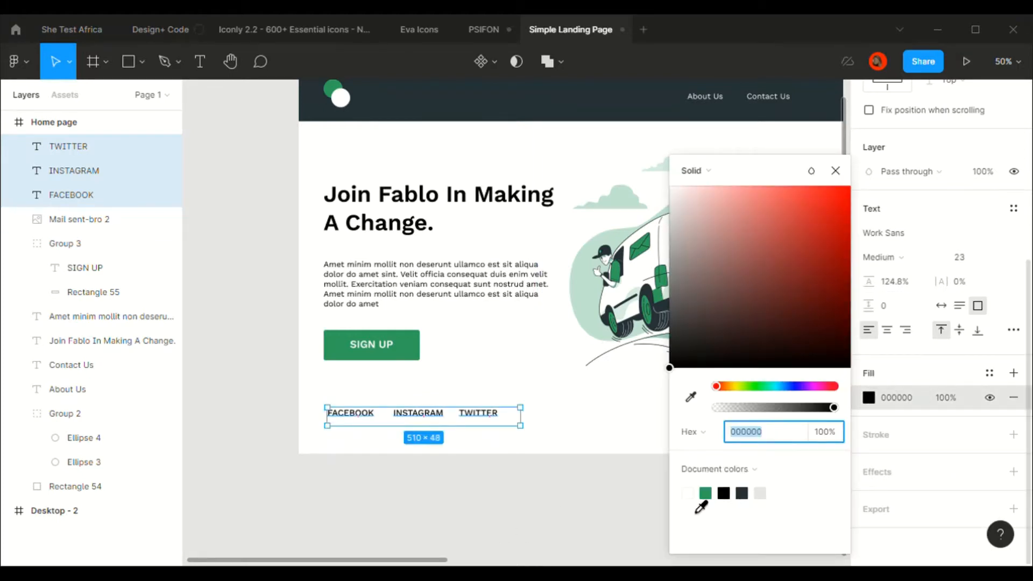
click(705, 493)
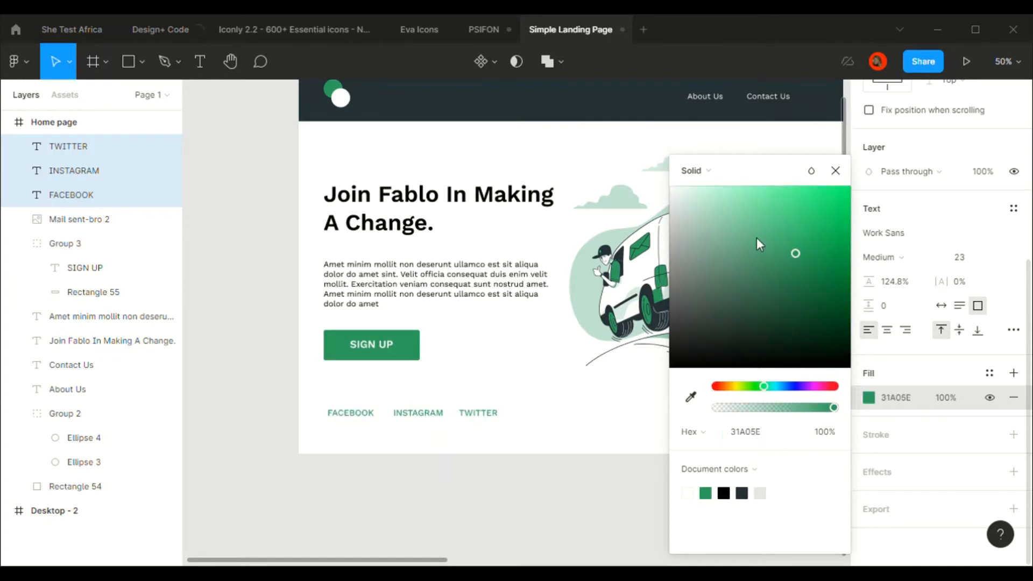
click(835, 171)
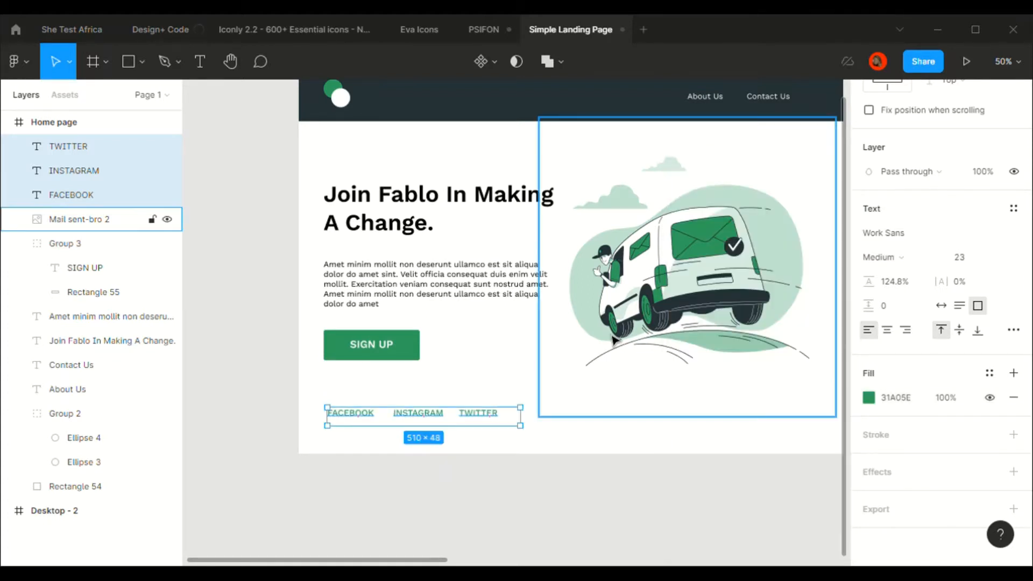
Step: Group the three social link texts and rename the group as socials
scroll(615, 339, up, 2)
scroll(615, 338, right, 2)
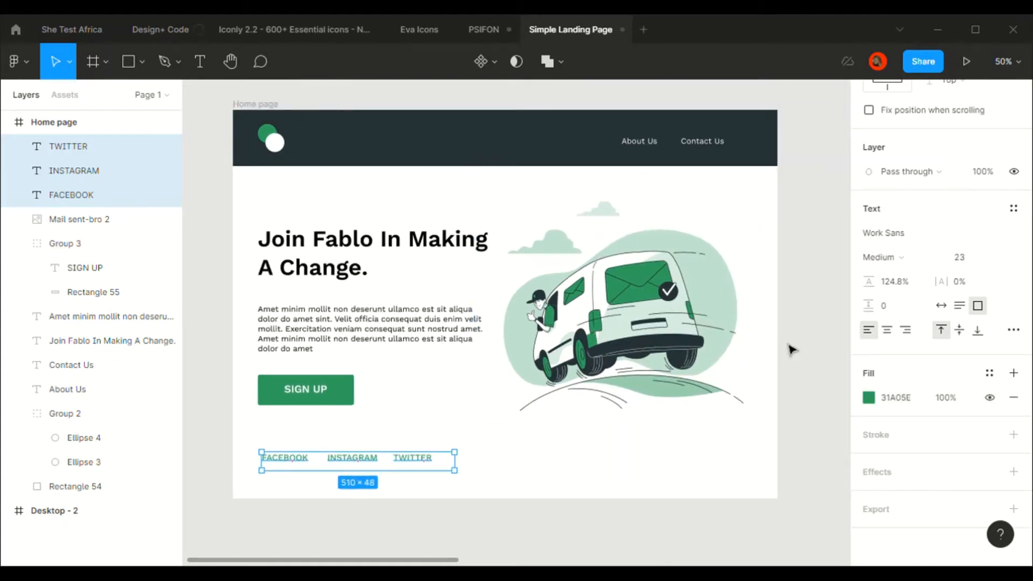
key(ctrl+g)
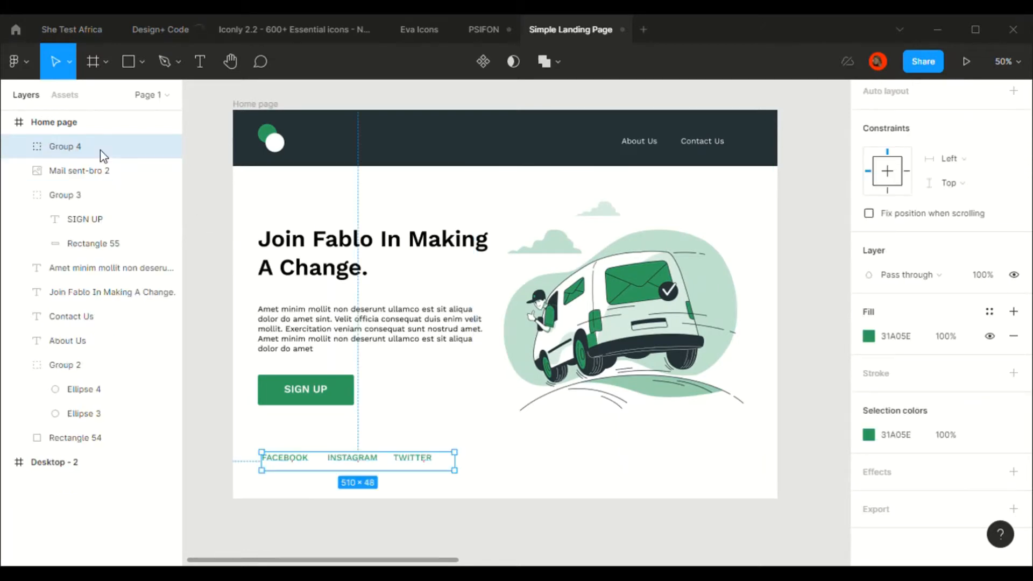
double_click(53, 153)
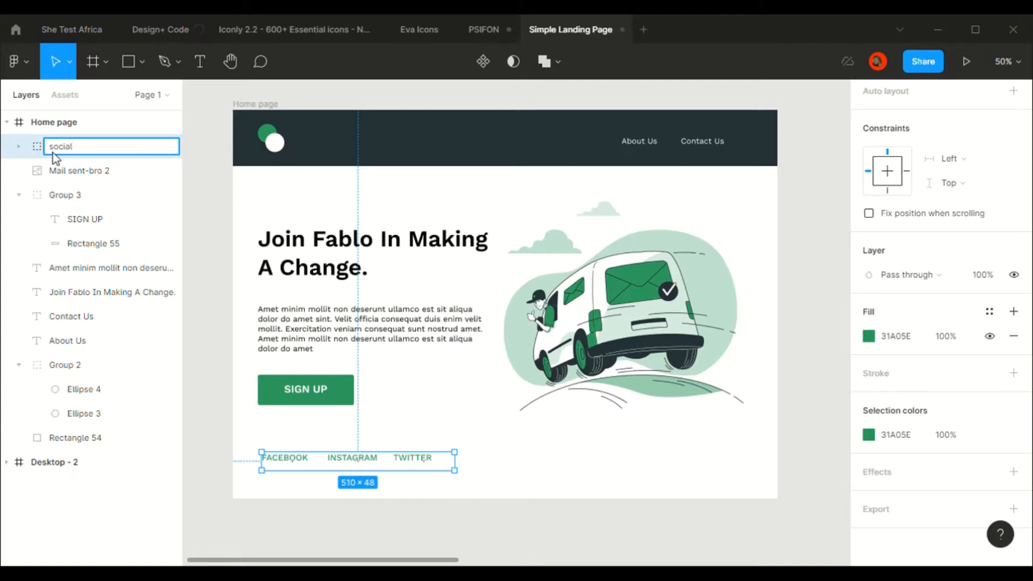
key(Return)
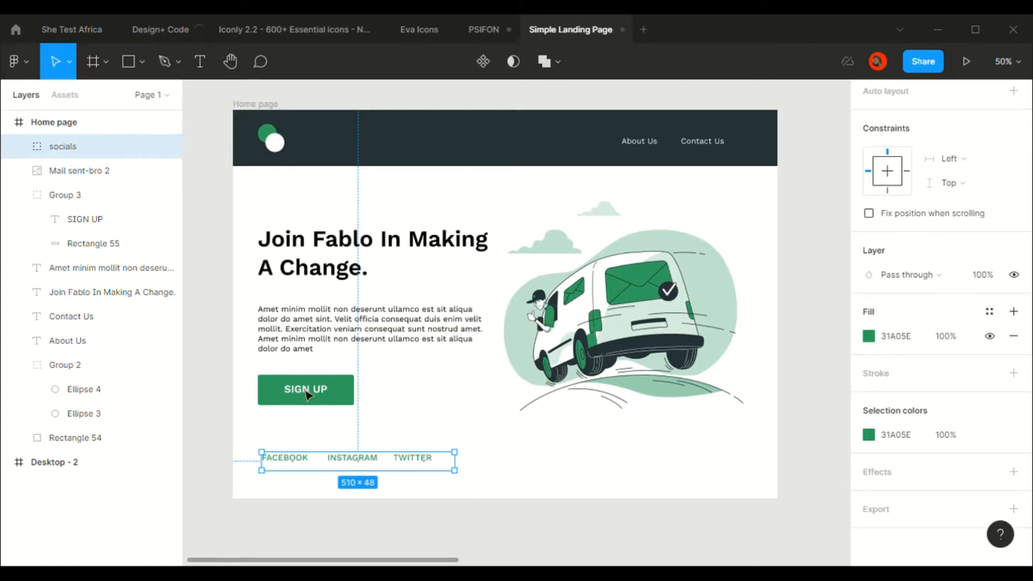
click(195, 366)
scroll(195, 365, down, 4)
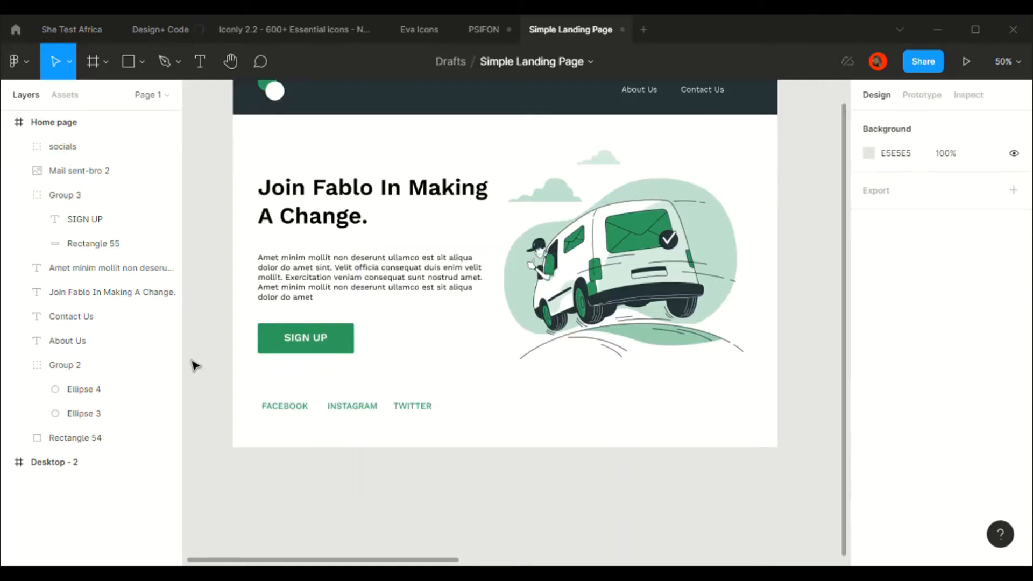
scroll(194, 366, up, 3)
scroll(195, 366, up, 1)
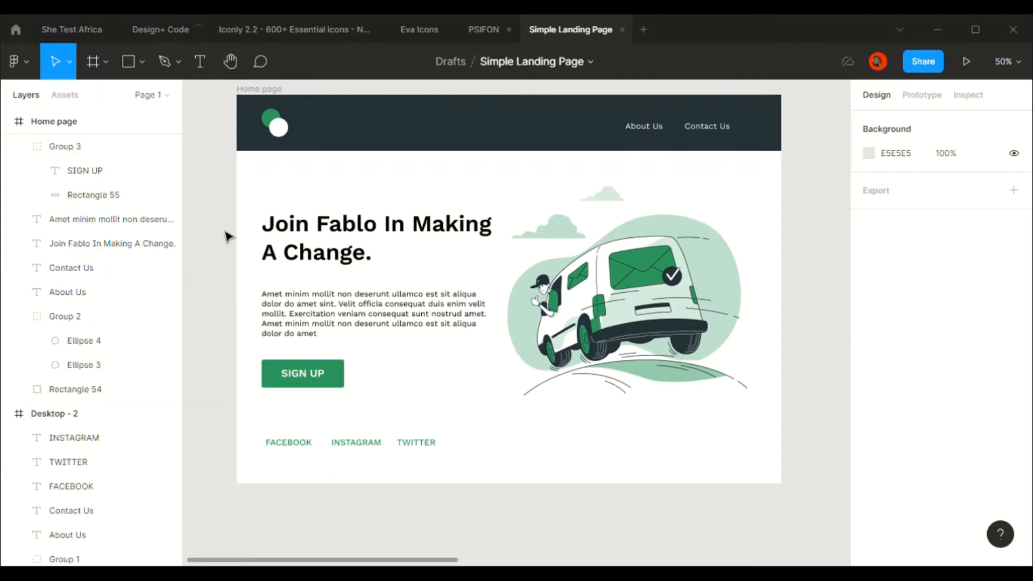
scroll(230, 336, up, 1)
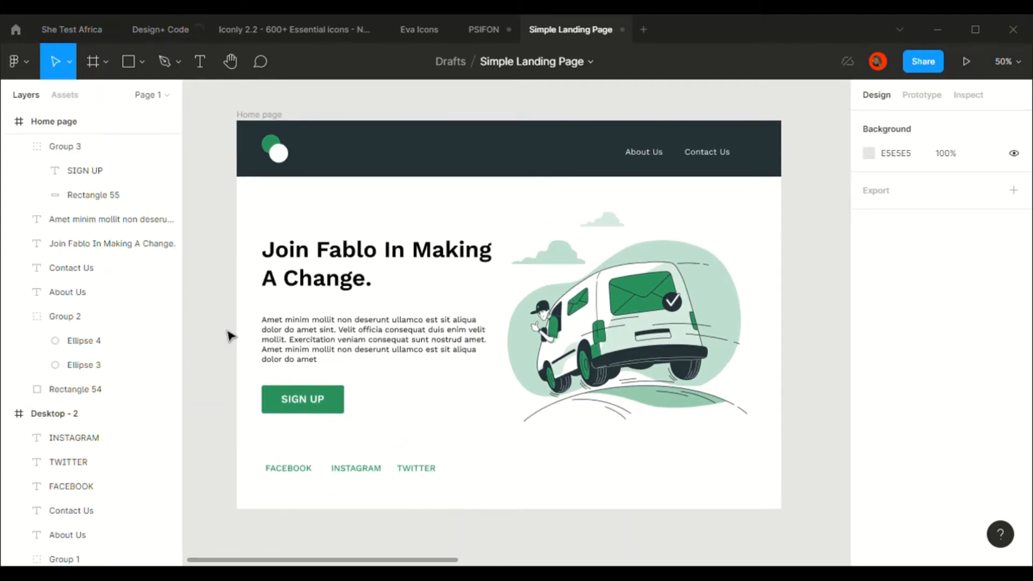
click(266, 115)
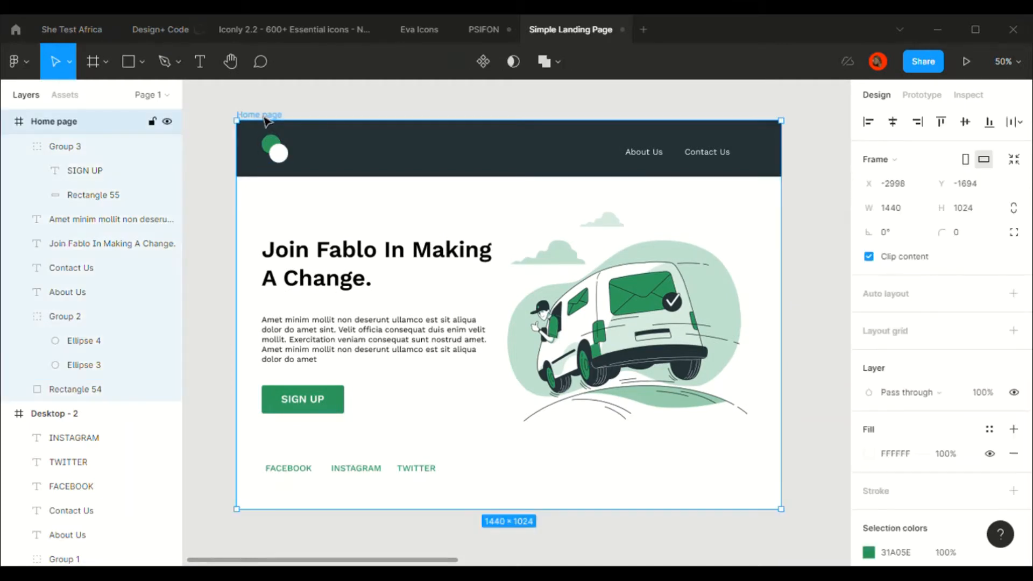
click(618, 94)
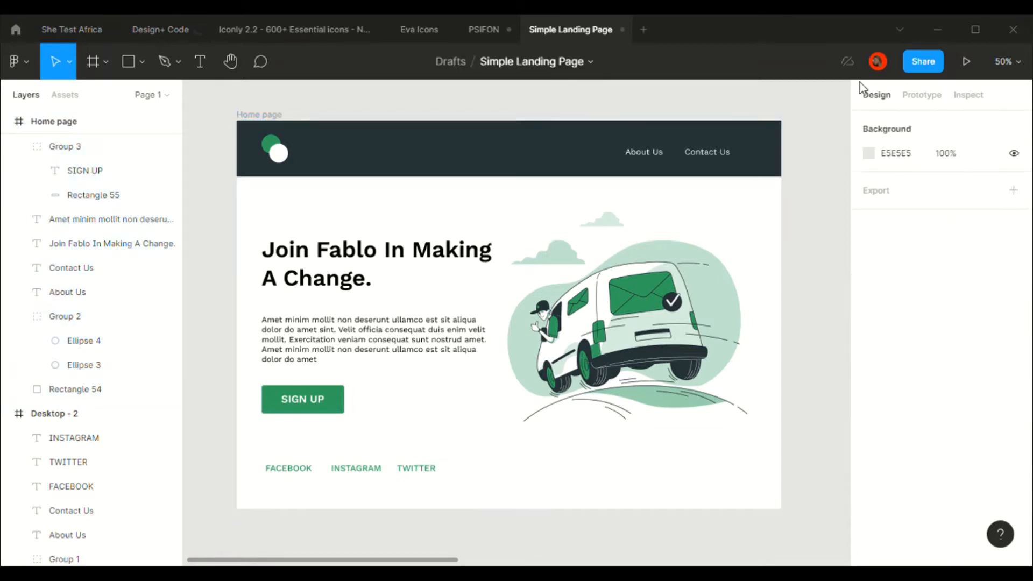
Step: Start a view-only invitation to the file with the invitee's name, review the access options, and close the sharing dialog without sending
click(916, 62)
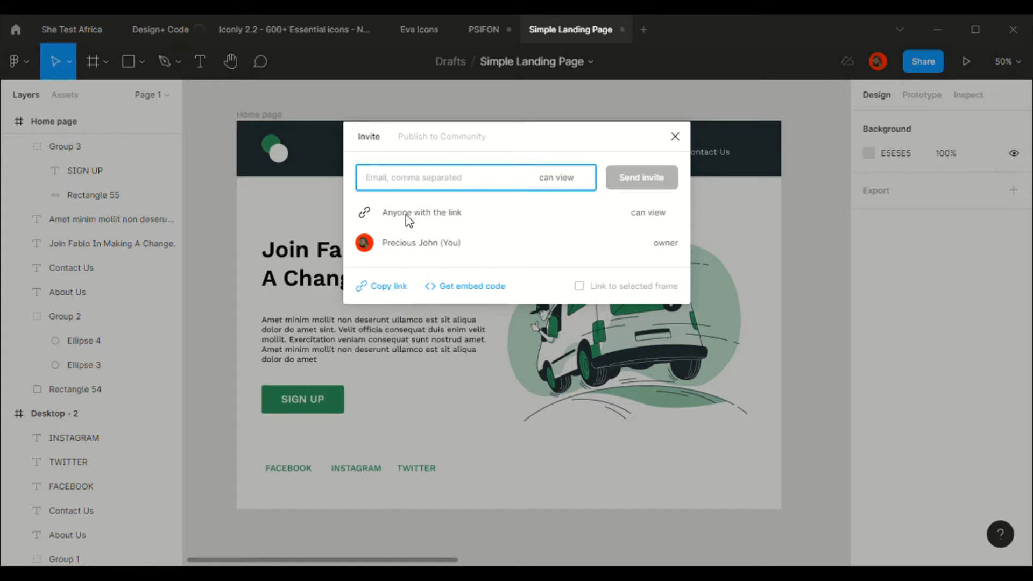
click(575, 181)
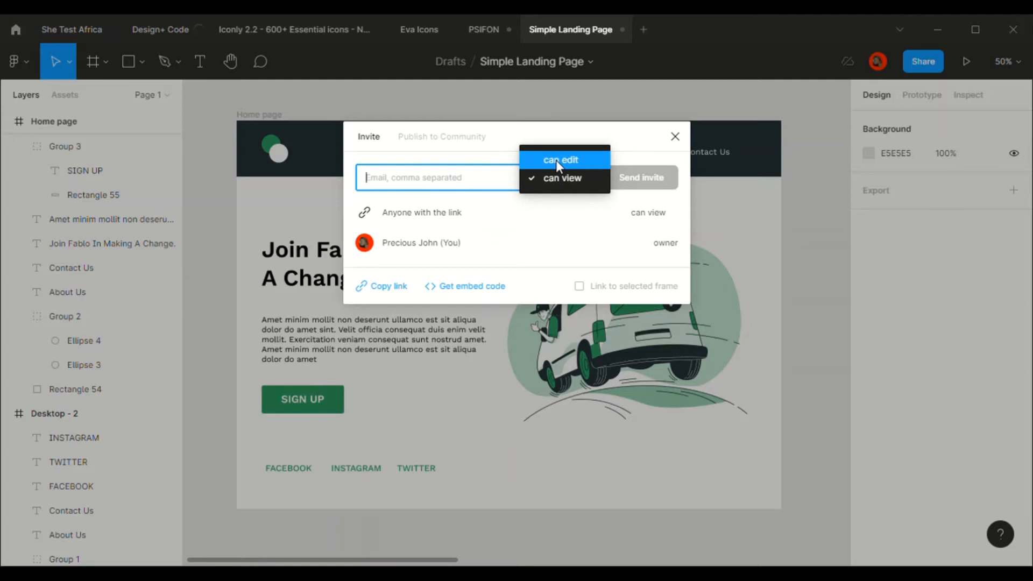
click(441, 183)
text(pp)
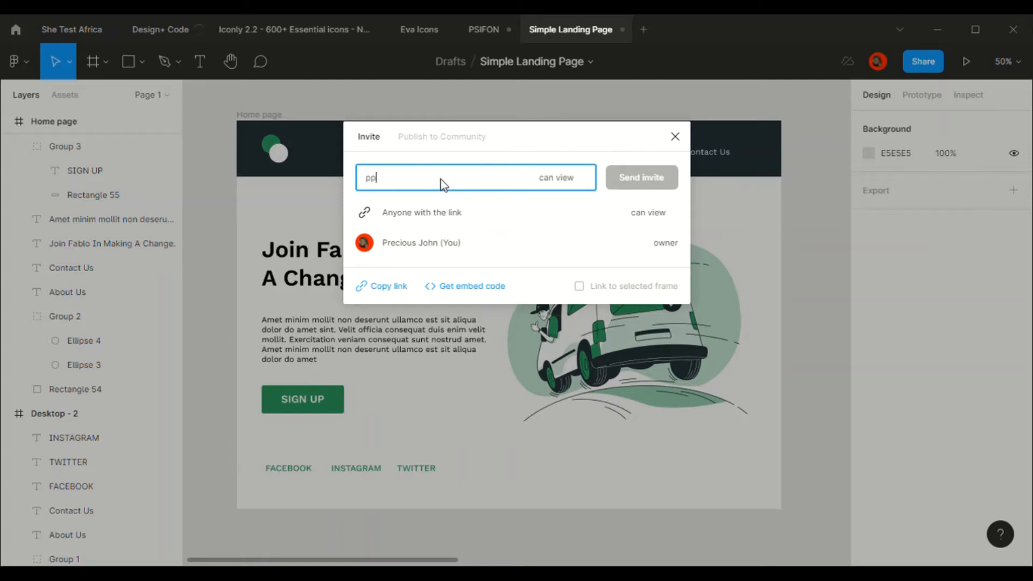
key(BackSpace)
text(recious)
click(597, 245)
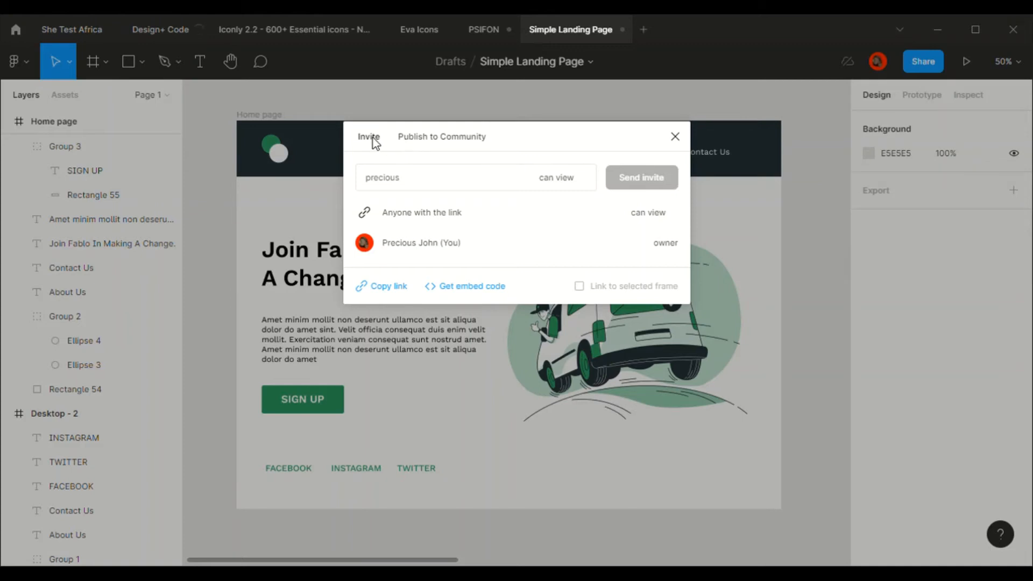
click(675, 140)
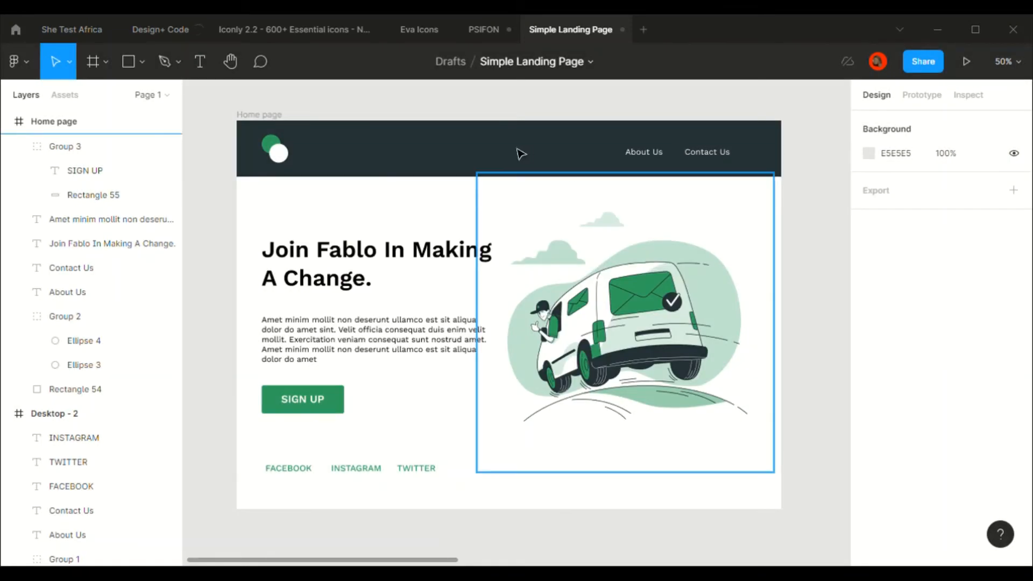
Step: Add an export setting to the Home page frame and export it as a PNG at 1x
click(255, 118)
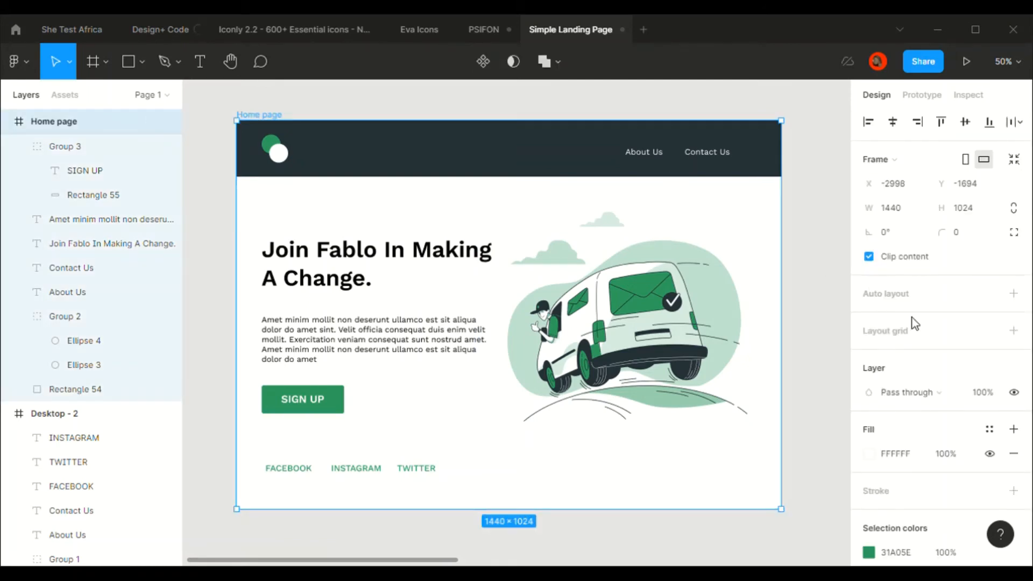
scroll(914, 323, down, 3)
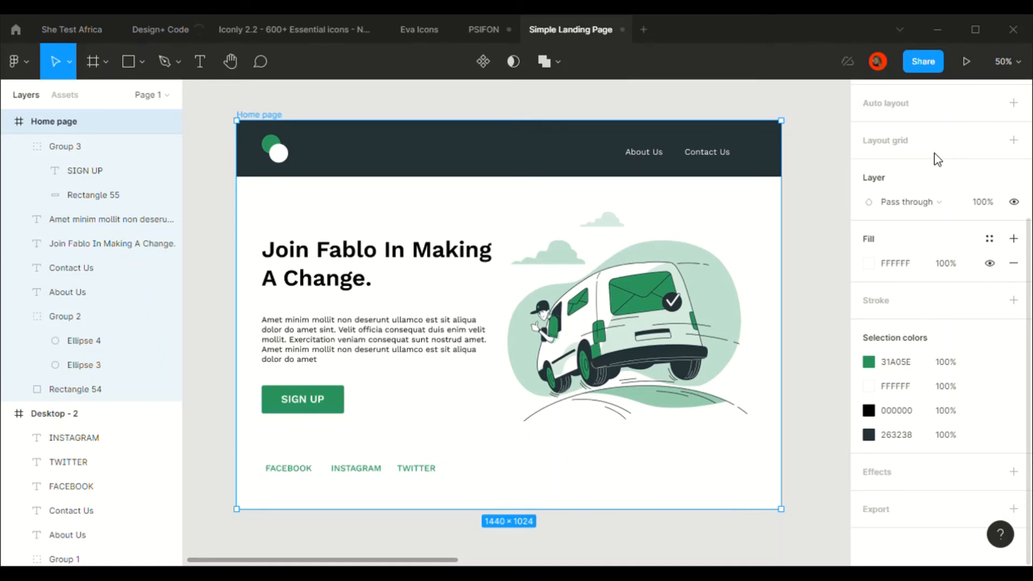
click(1014, 508)
scroll(947, 439, down, 2)
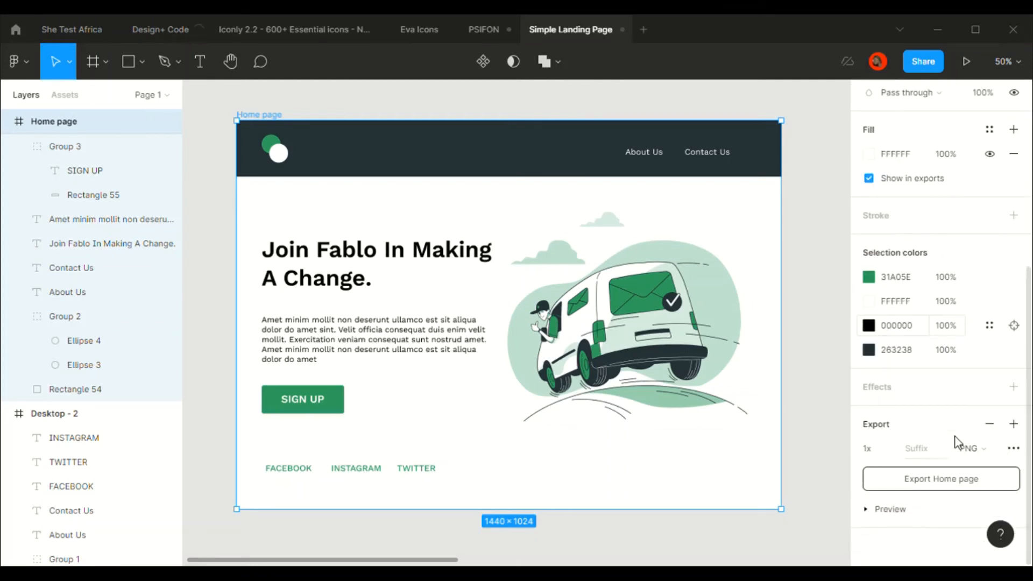
click(950, 483)
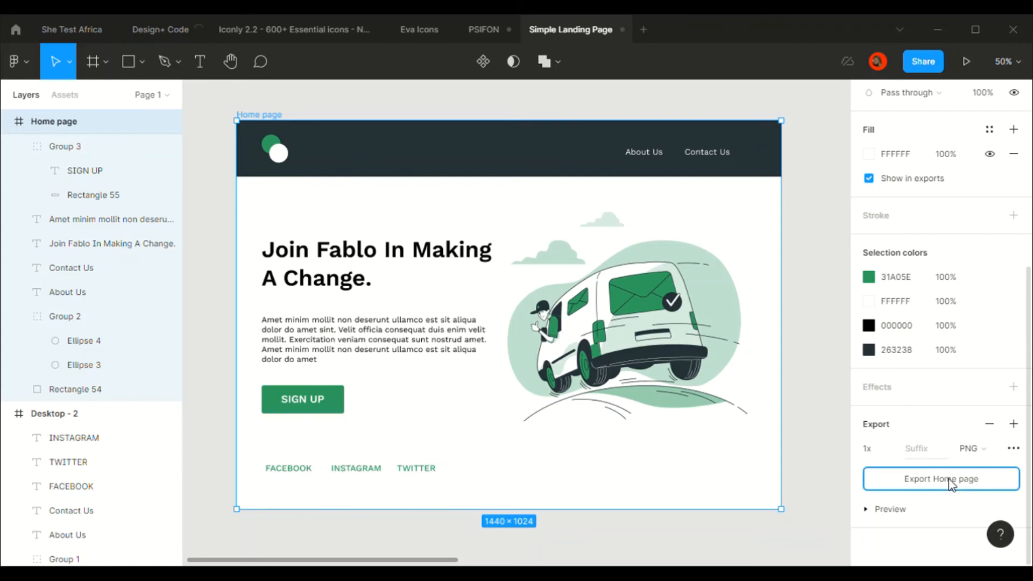